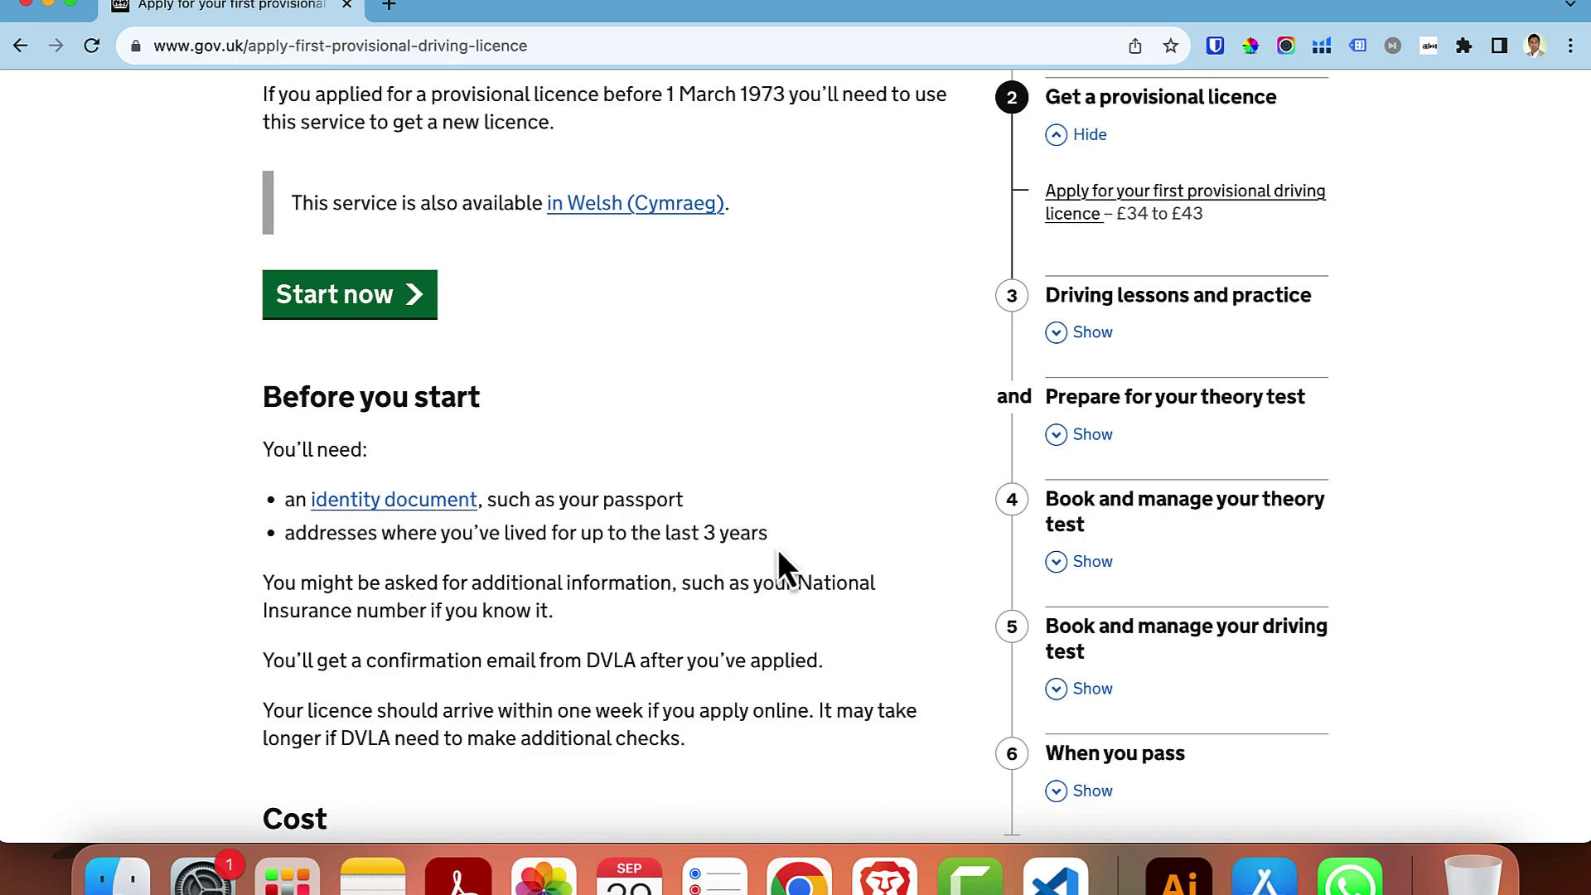
- Begin the first provisional driving licence application from the GOV.UK start page
{"action": "scroll", "coordinate": [777, 548], "scroll_direction": "down", "scroll_amount": 3}
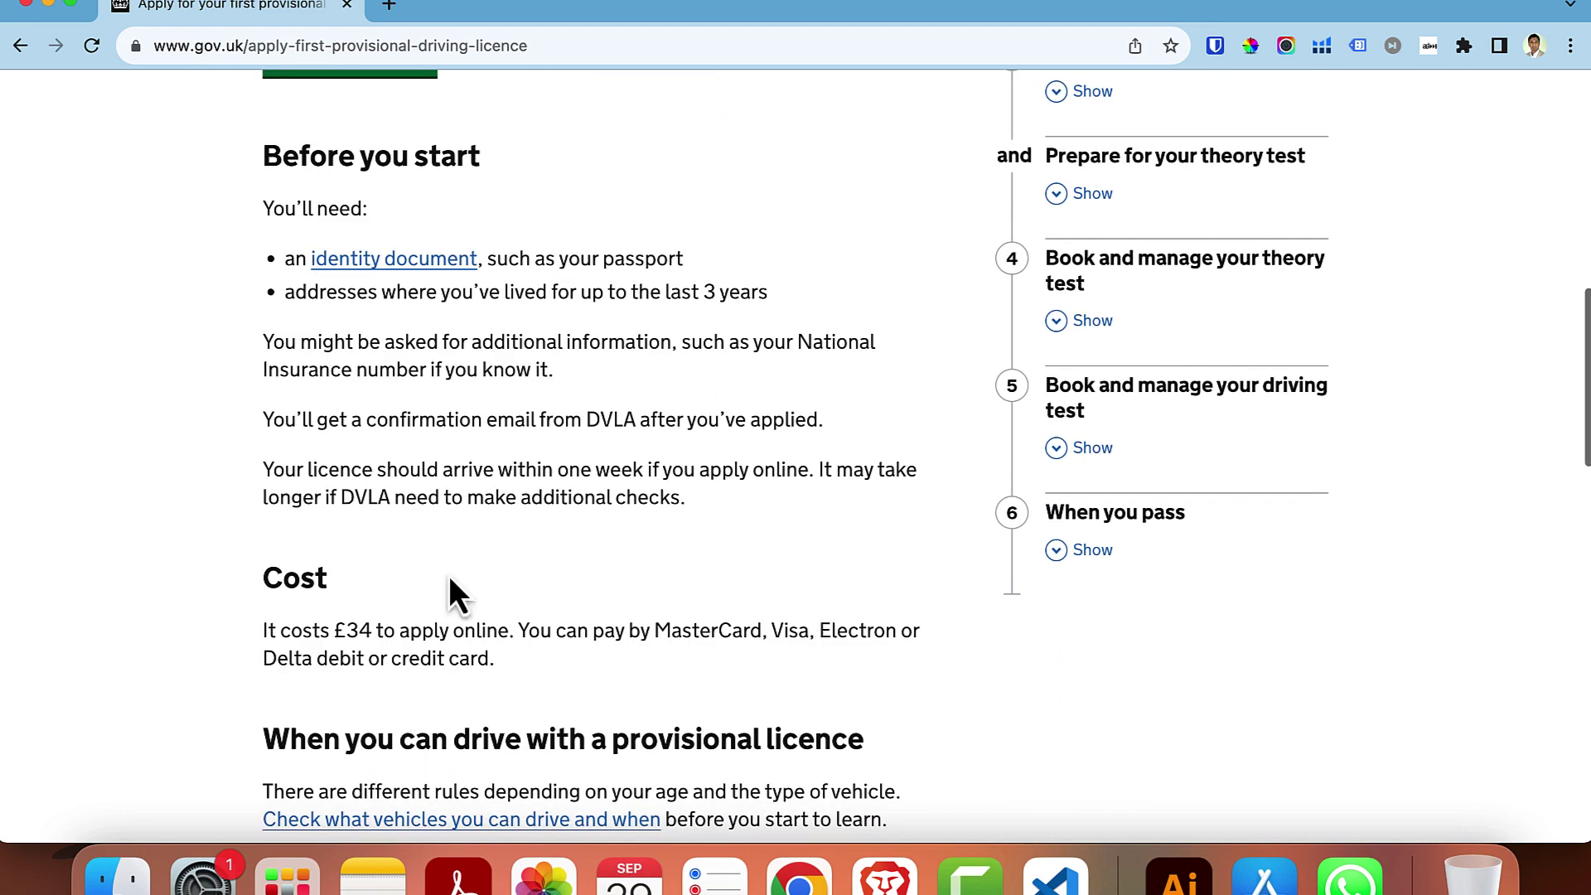
{"action": "scroll", "coordinate": [722, 638], "scroll_direction": "down", "scroll_amount": 3}
{"action": "scroll", "coordinate": [722, 638], "scroll_direction": "up", "scroll_amount": 5}
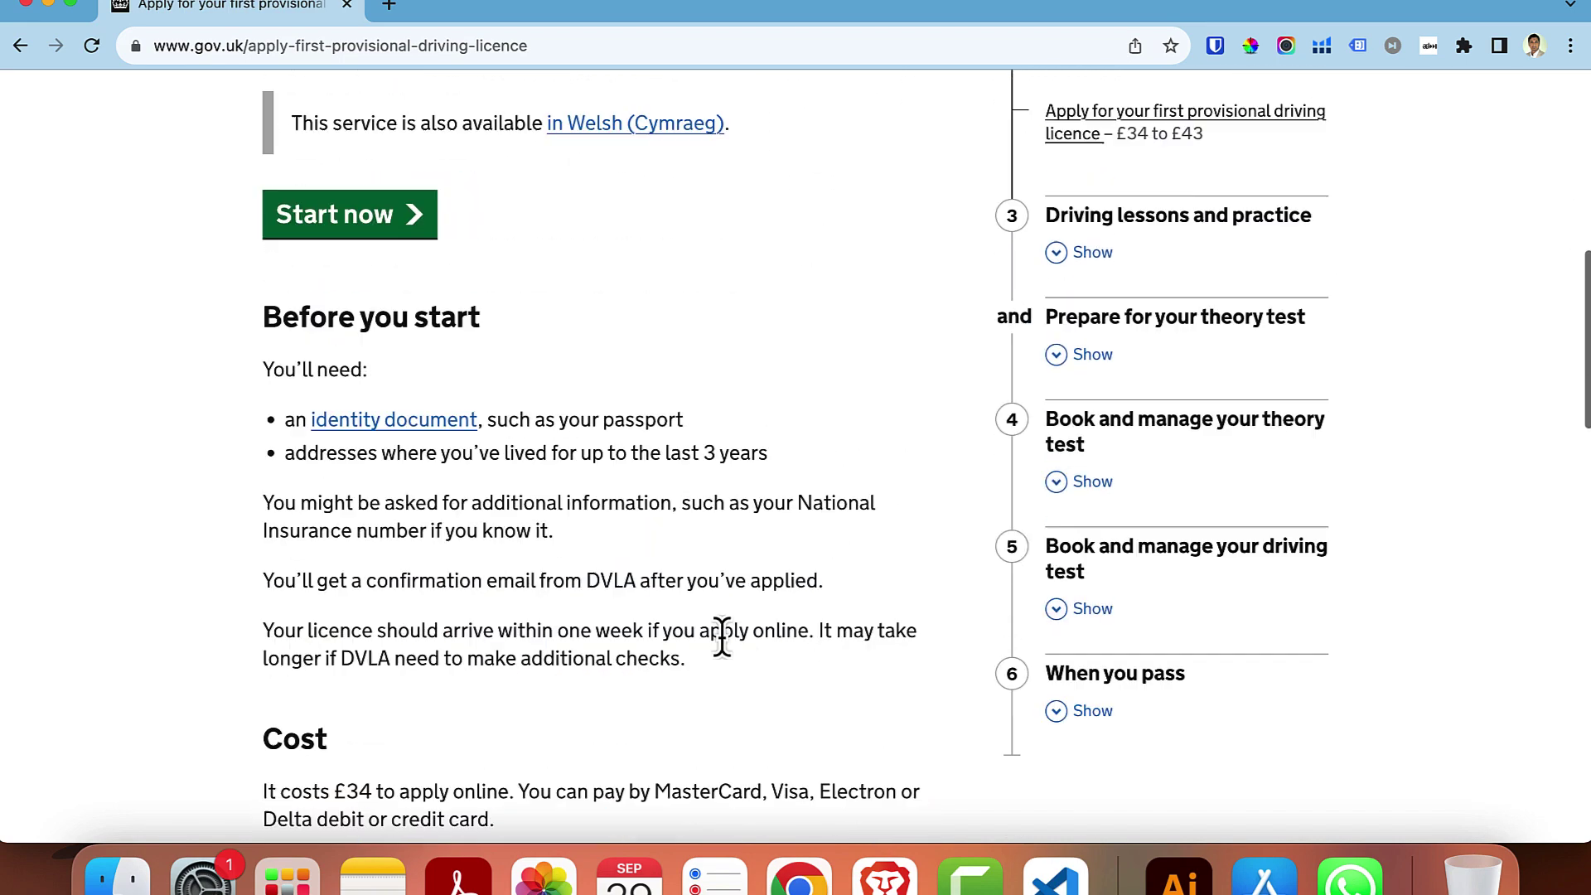
{"action": "scroll", "coordinate": [722, 638], "scroll_direction": "up", "scroll_amount": 5}
{"action": "left_click", "coordinate": [377, 570]}
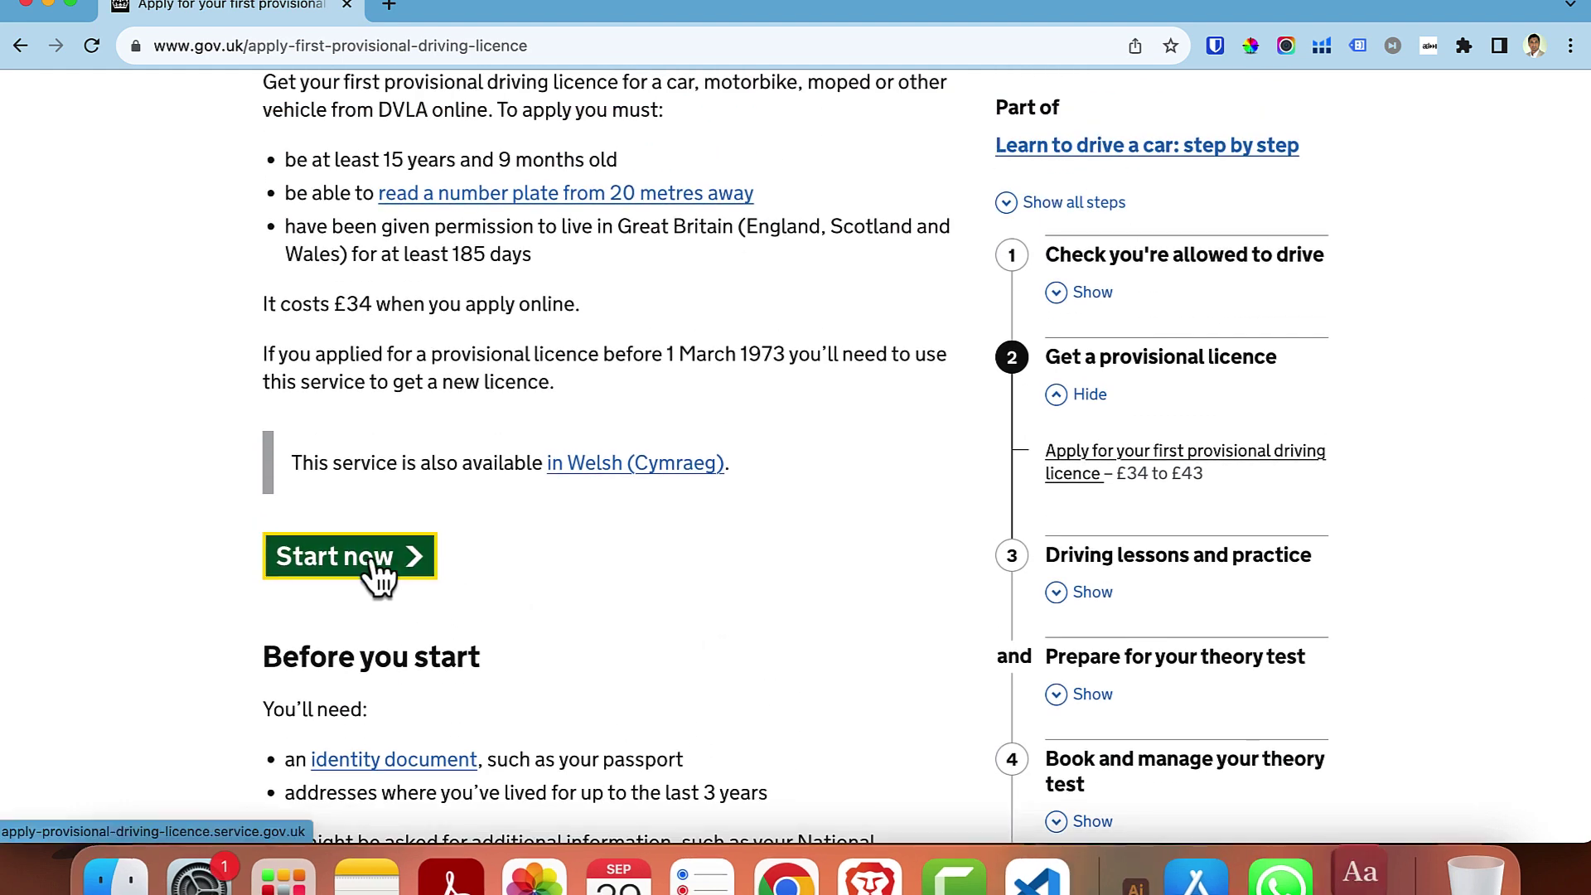
- Continue past the Before you start document list to the first eligibility question
{"action": "scroll", "coordinate": [385, 551], "scroll_direction": "down", "scroll_amount": 3}
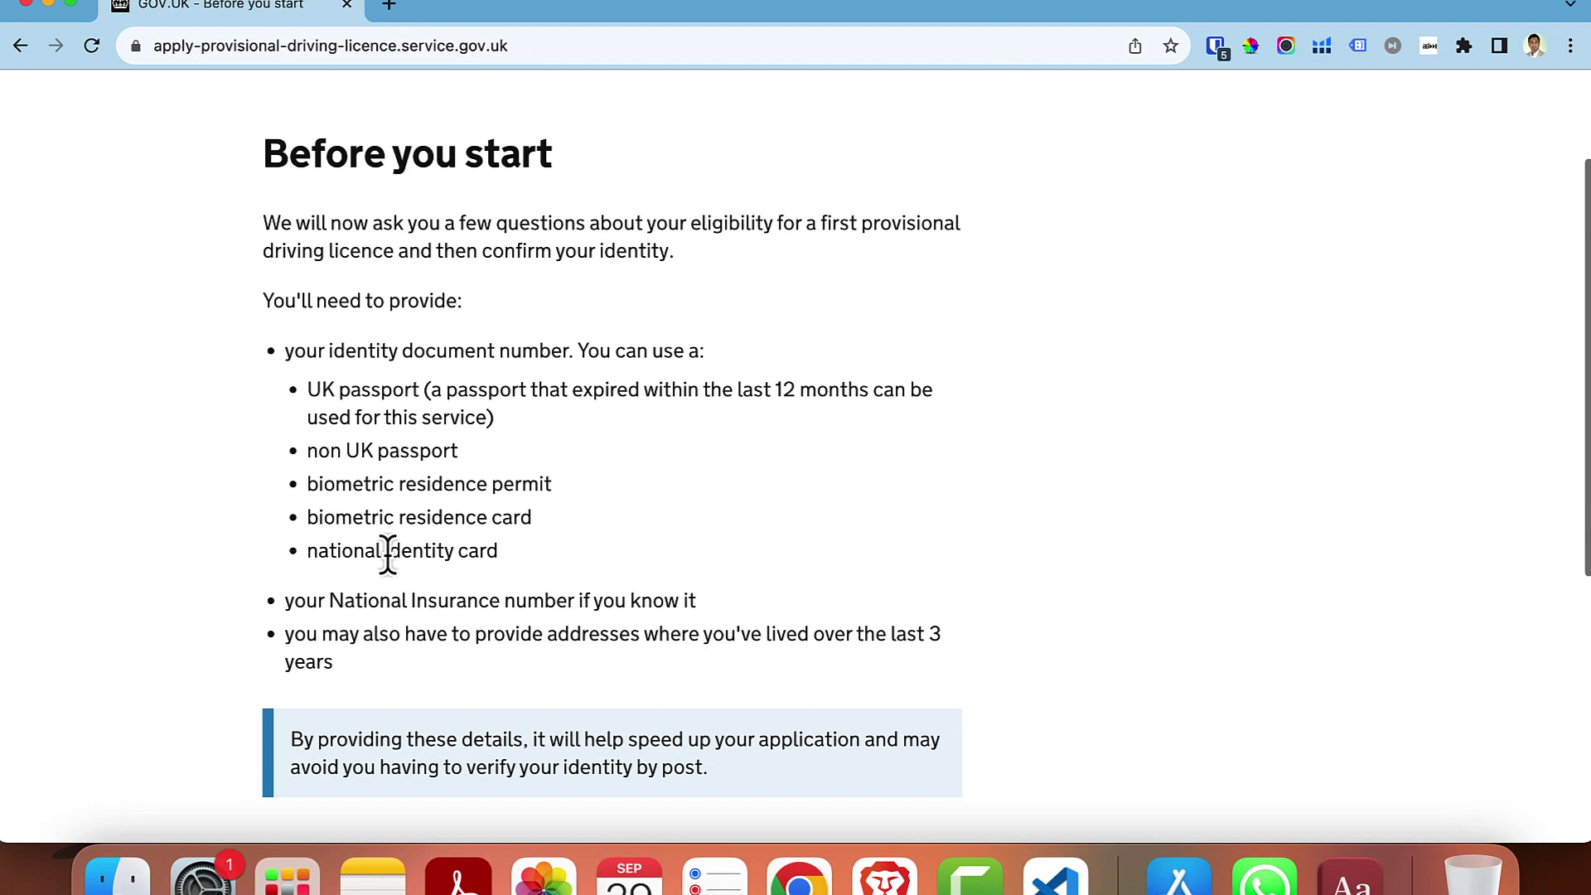
{"action": "scroll", "coordinate": [121, 613], "scroll_direction": "down", "scroll_amount": 2}
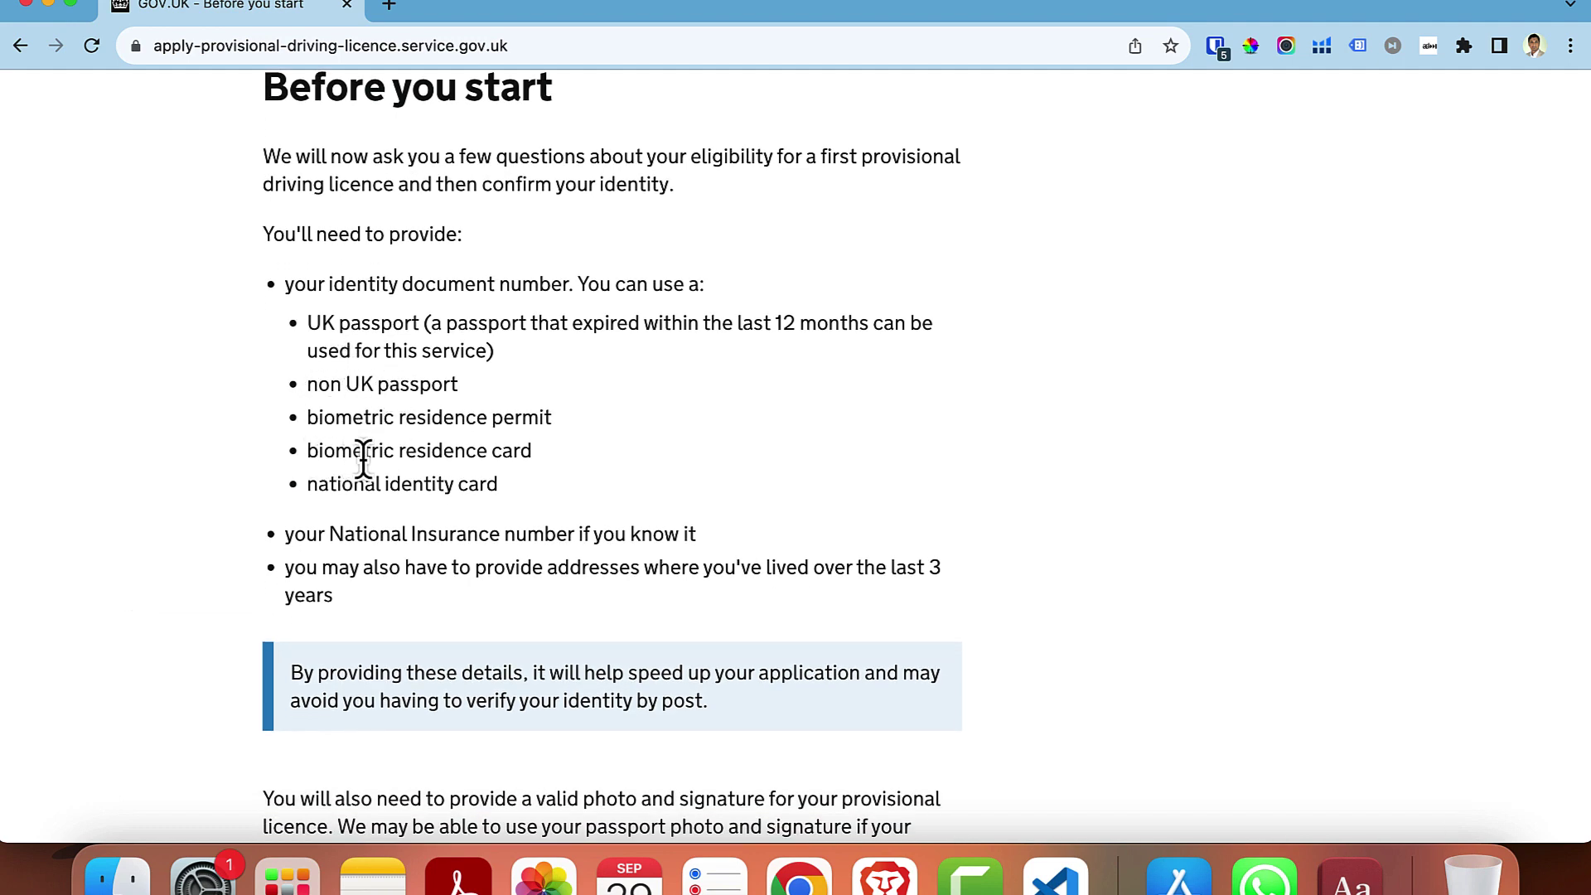
{"action": "scroll", "coordinate": [248, 478], "scroll_direction": "down", "scroll_amount": 6}
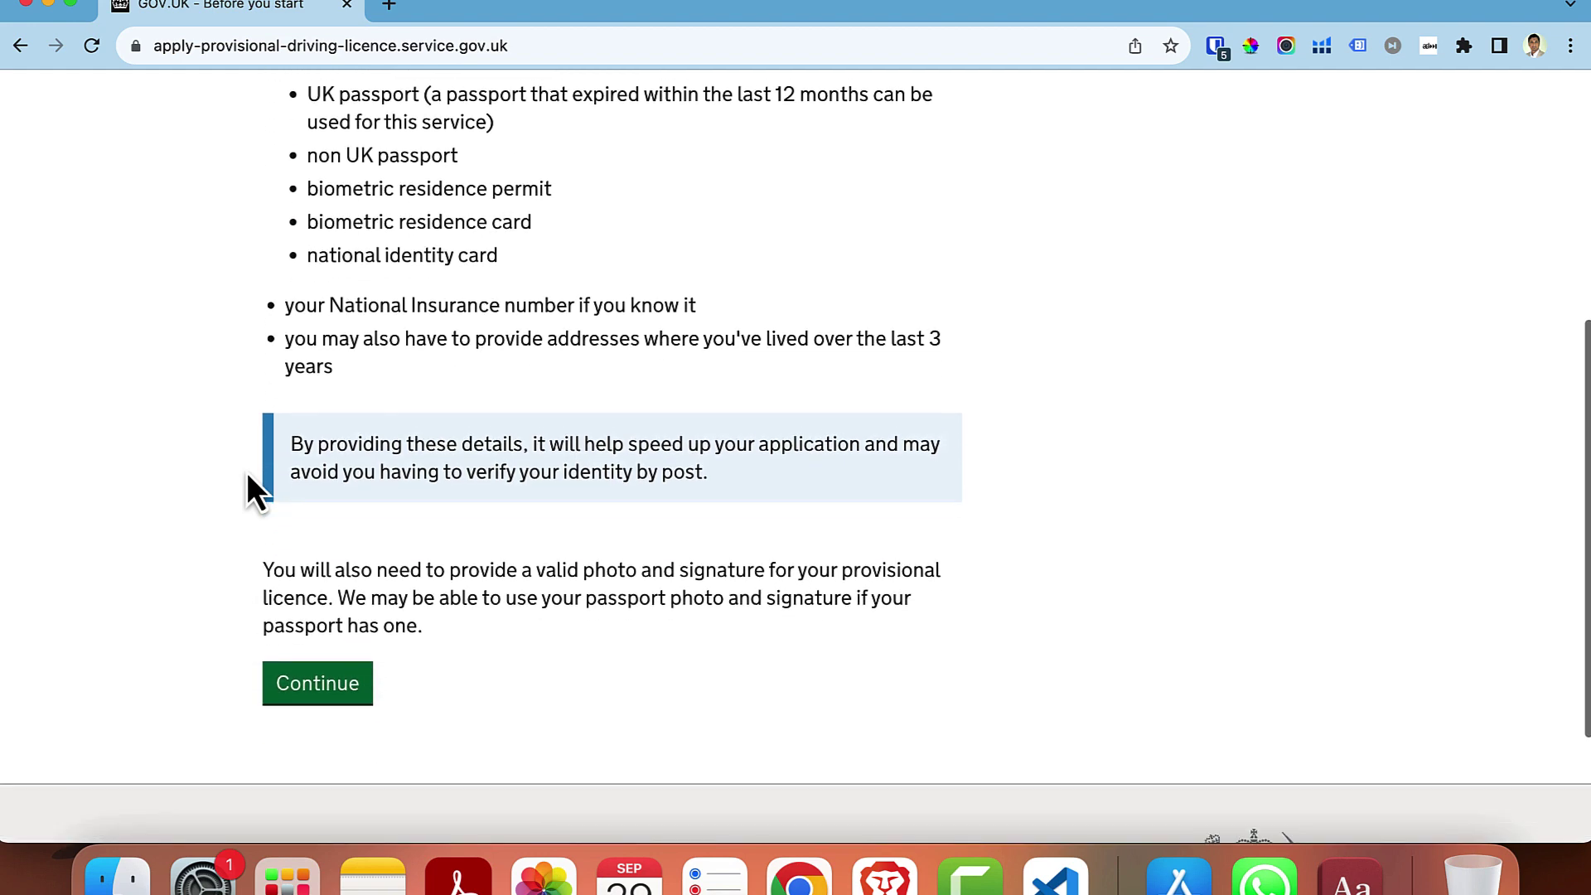
{"action": "left_click", "coordinate": [307, 631]}
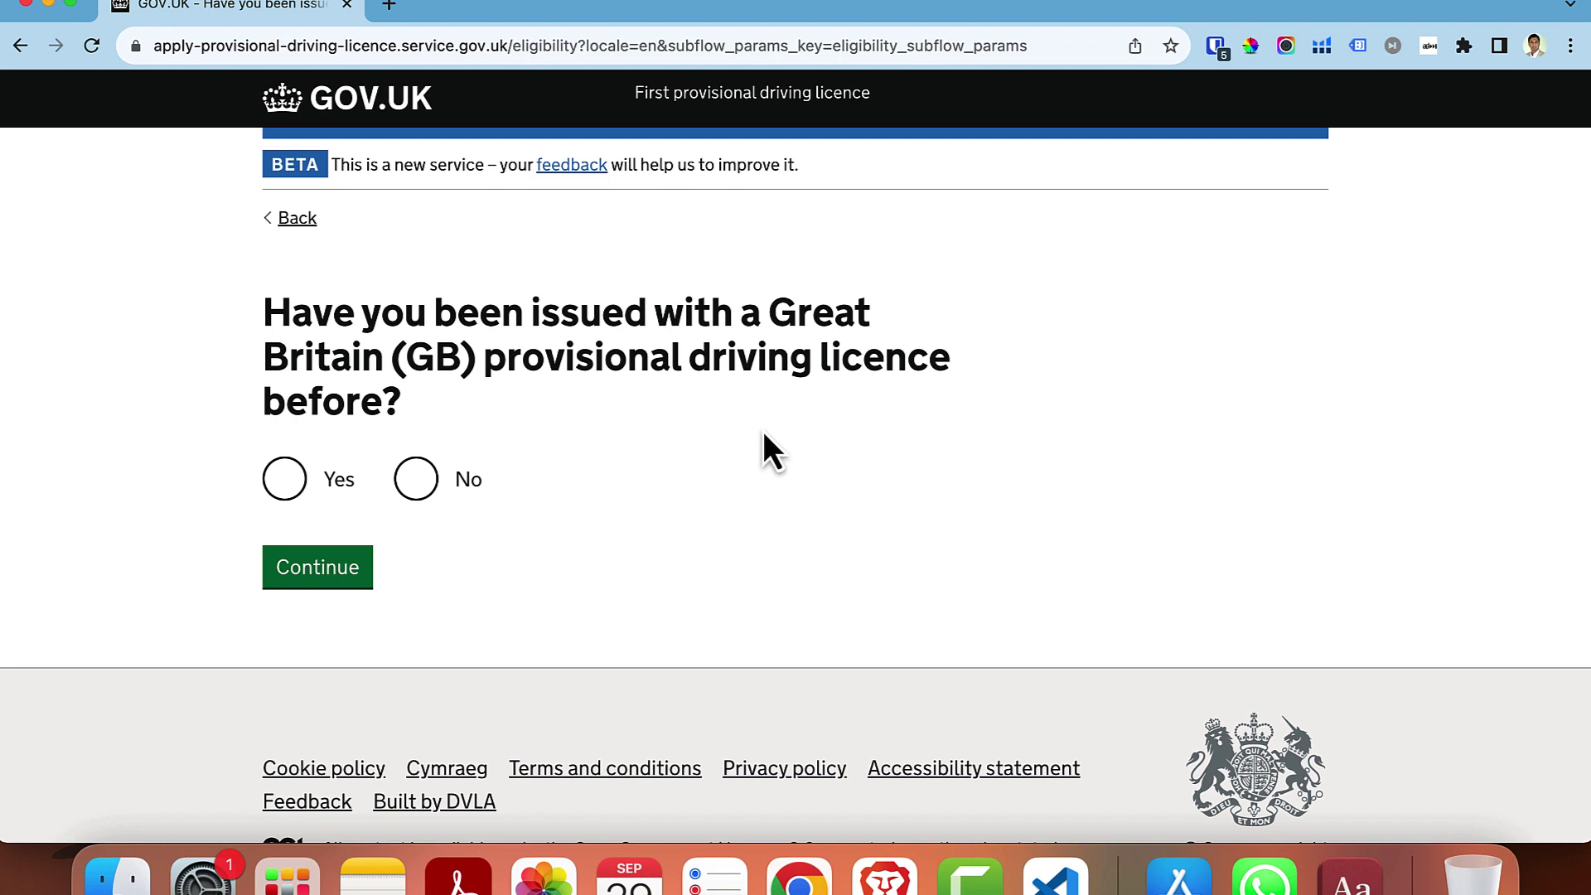
- Answer No to a previous GB licence, give England as address, and continue on this device
{"action": "left_click", "coordinate": [414, 490]}
{"action": "left_click", "coordinate": [325, 567]}
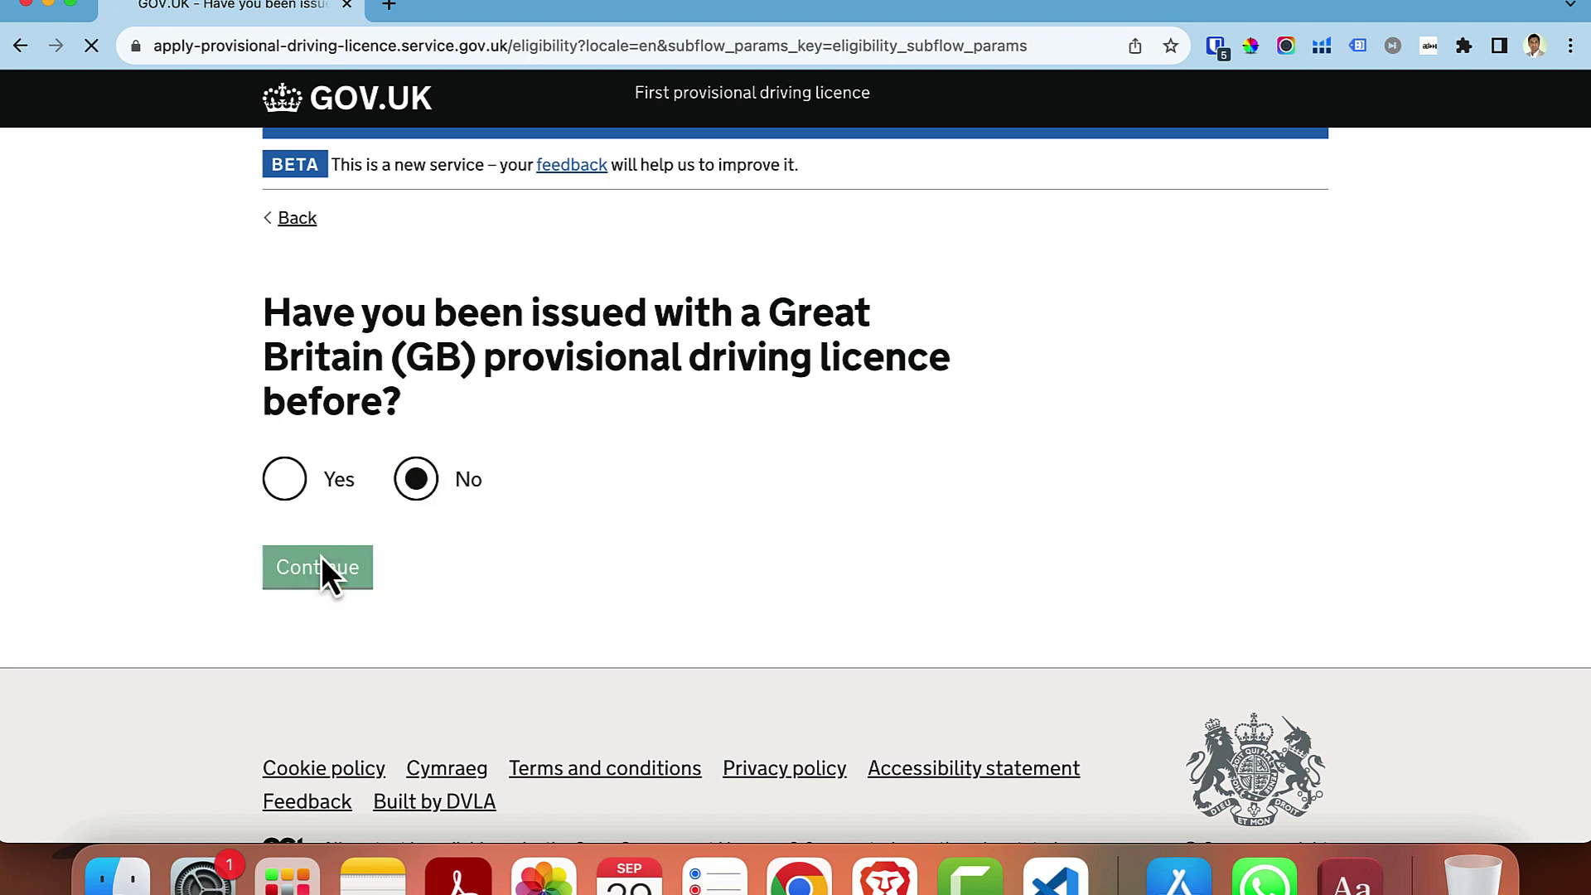
{"action": "scroll", "coordinate": [699, 384], "scroll_direction": "down", "scroll_amount": 2}
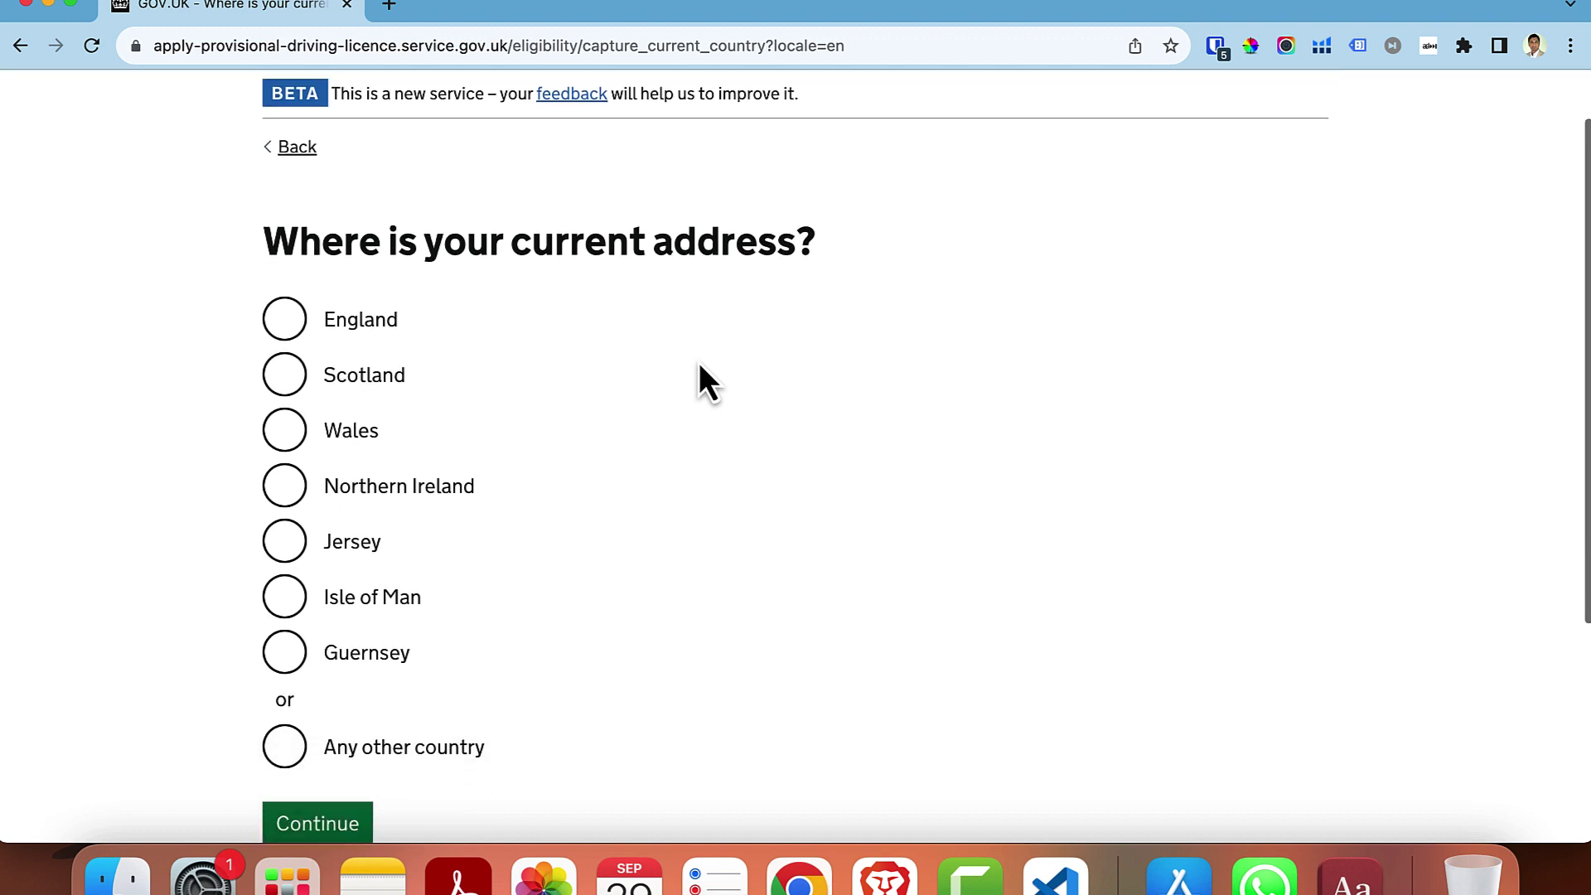
{"action": "left_click", "coordinate": [286, 321]}
{"action": "scroll", "coordinate": [509, 492], "scroll_direction": "down", "scroll_amount": 4}
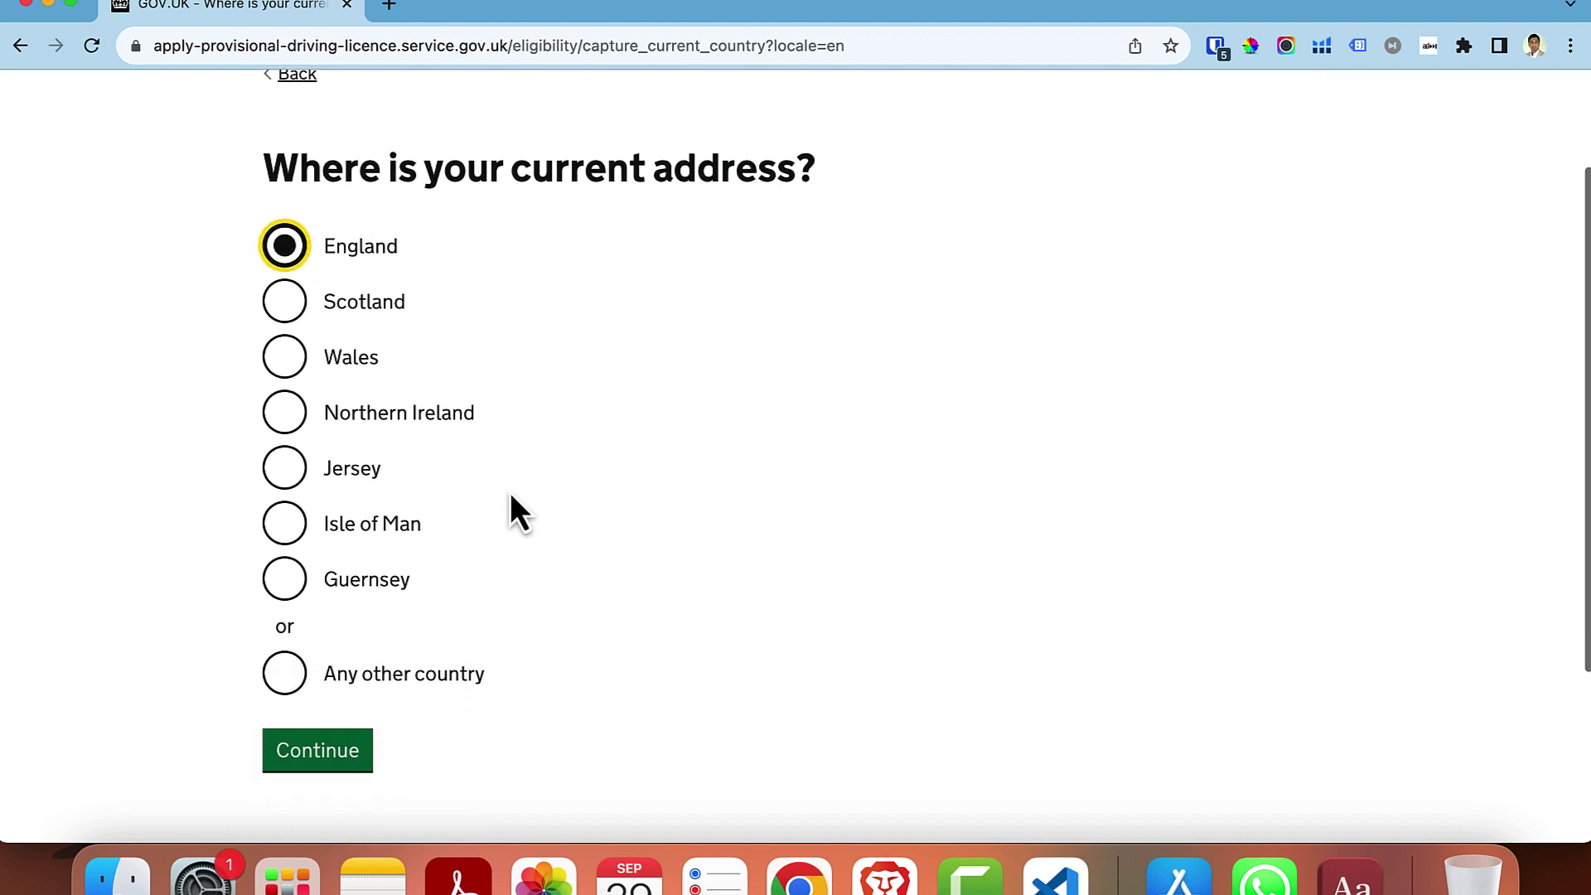
{"action": "left_click", "coordinate": [337, 683]}
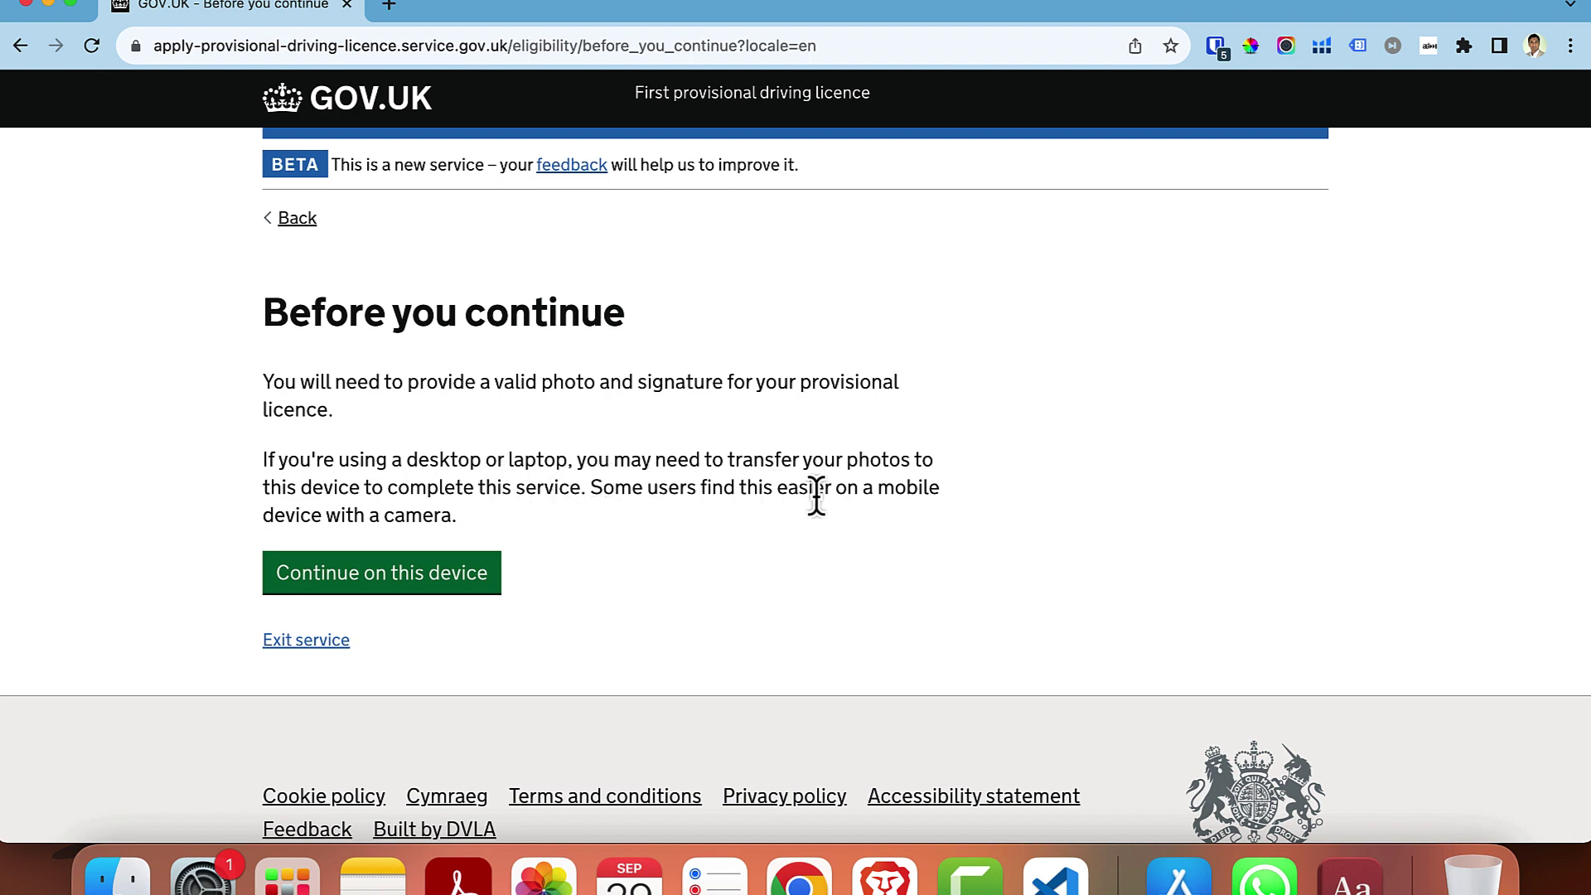
{"action": "left_click", "coordinate": [388, 582]}
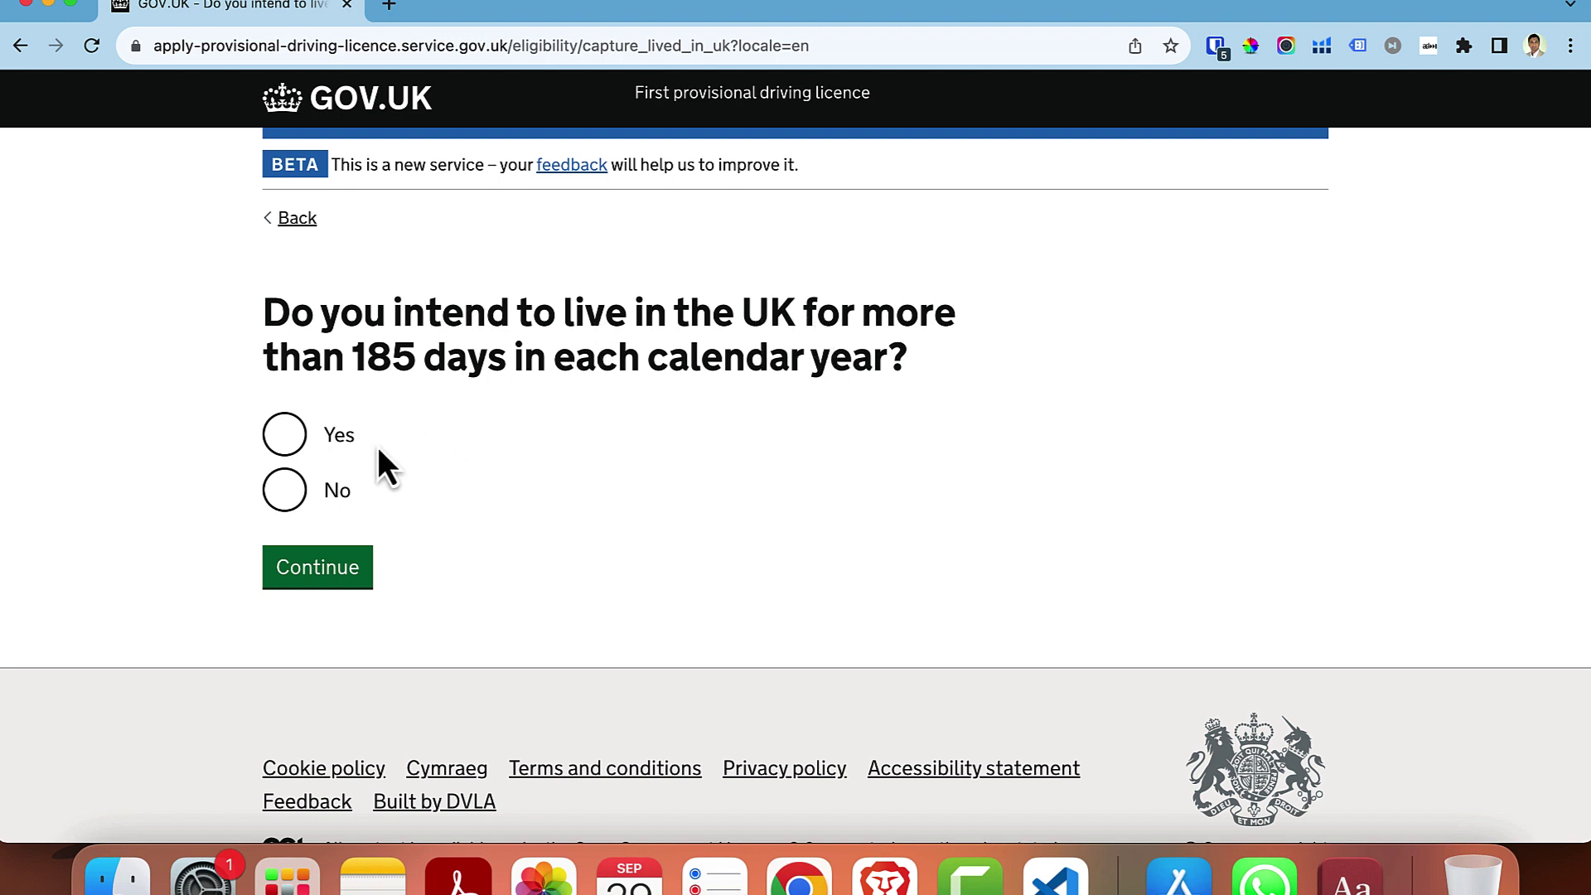
- Confirm UK residence over 185 days, no time abroad, no disqualification, and meeting the eyesight standard
{"action": "left_click", "coordinate": [283, 454]}
{"action": "left_click", "coordinate": [313, 563]}
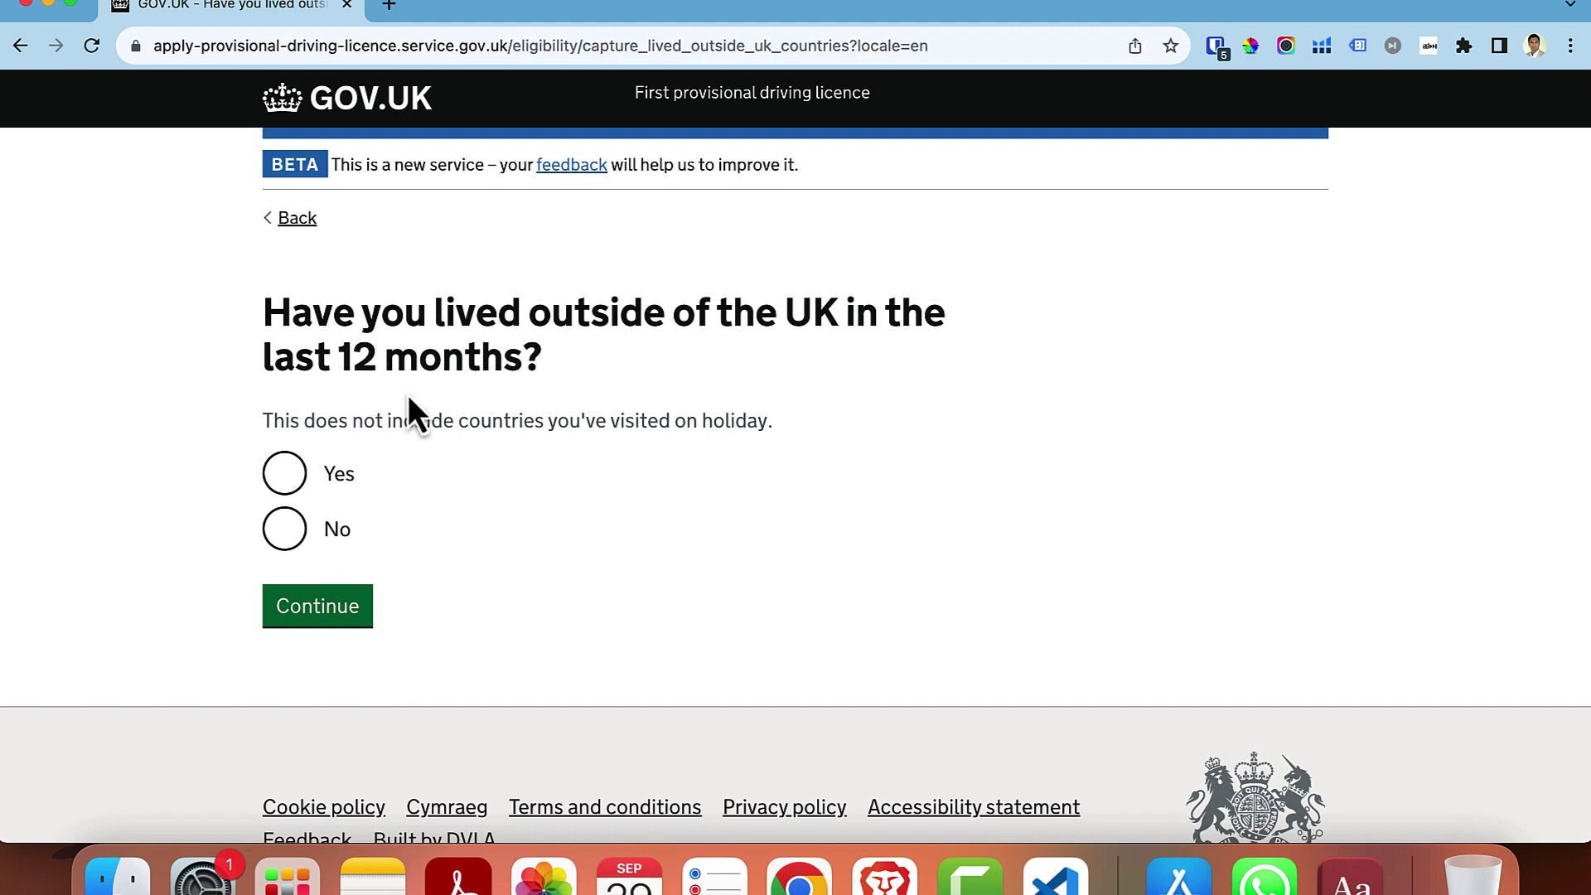
{"action": "left_click", "coordinate": [284, 534]}
{"action": "left_click", "coordinate": [299, 613]}
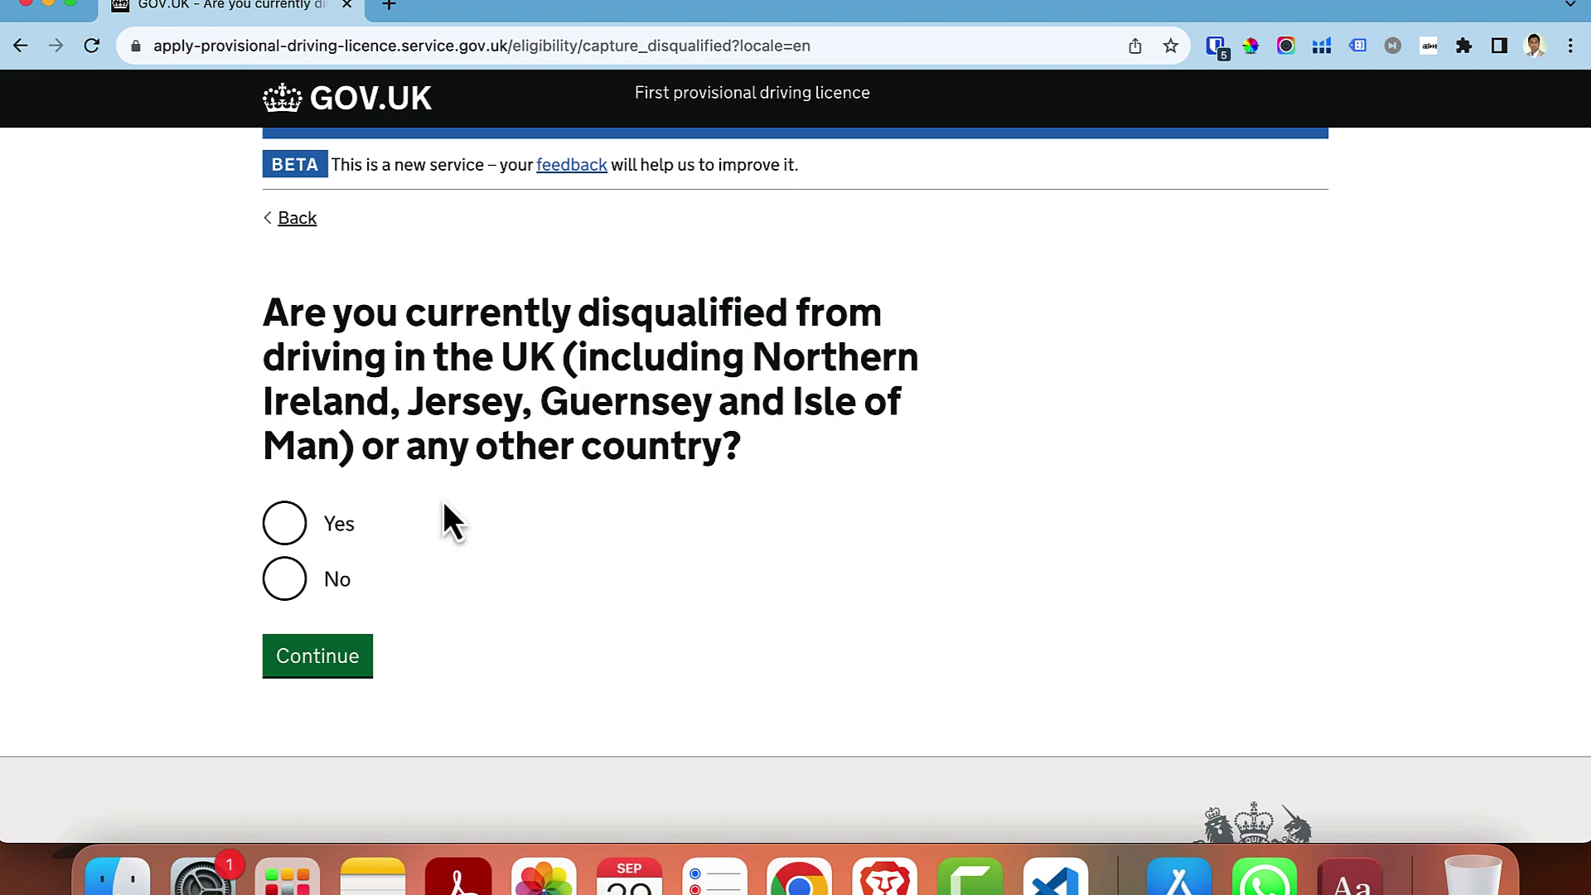
{"action": "left_click", "coordinate": [299, 654]}
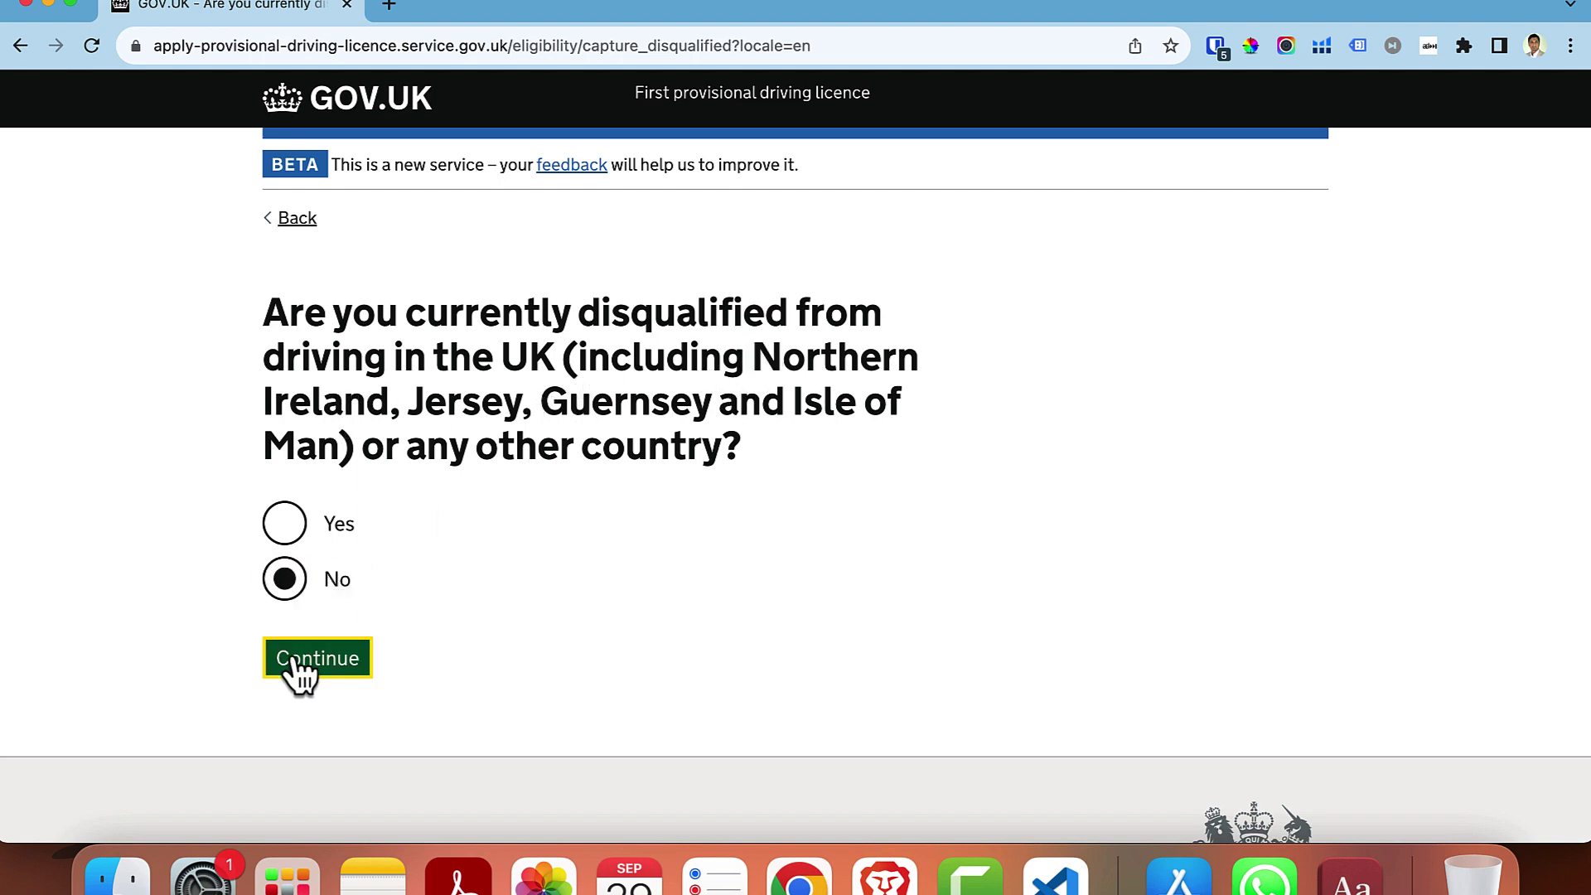
{"action": "left_click", "coordinate": [284, 434]}
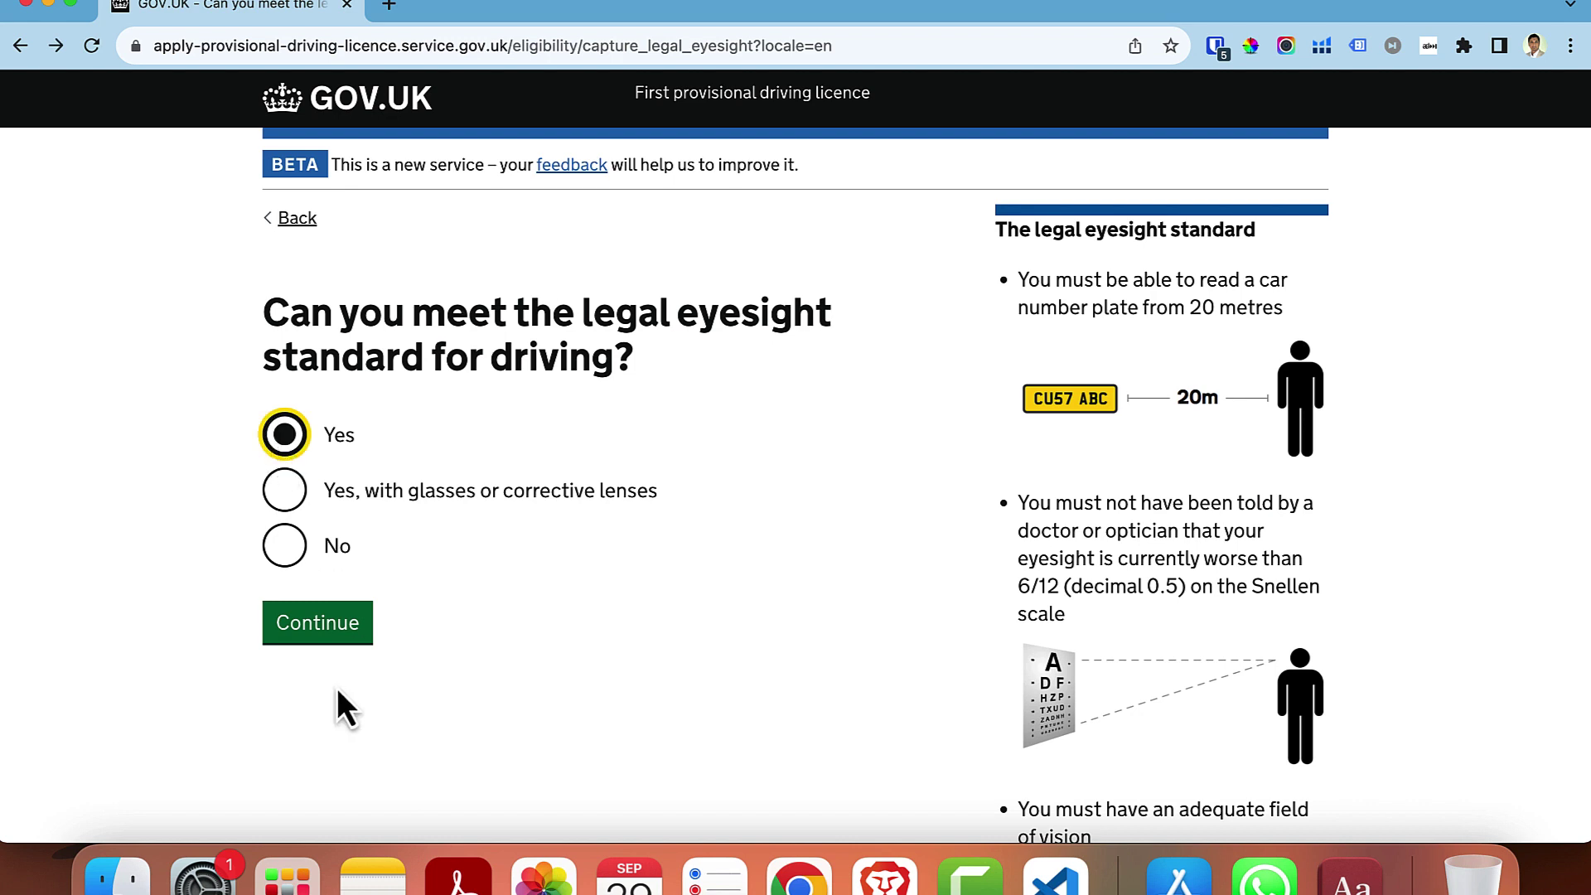
{"action": "left_click", "coordinate": [326, 630]}
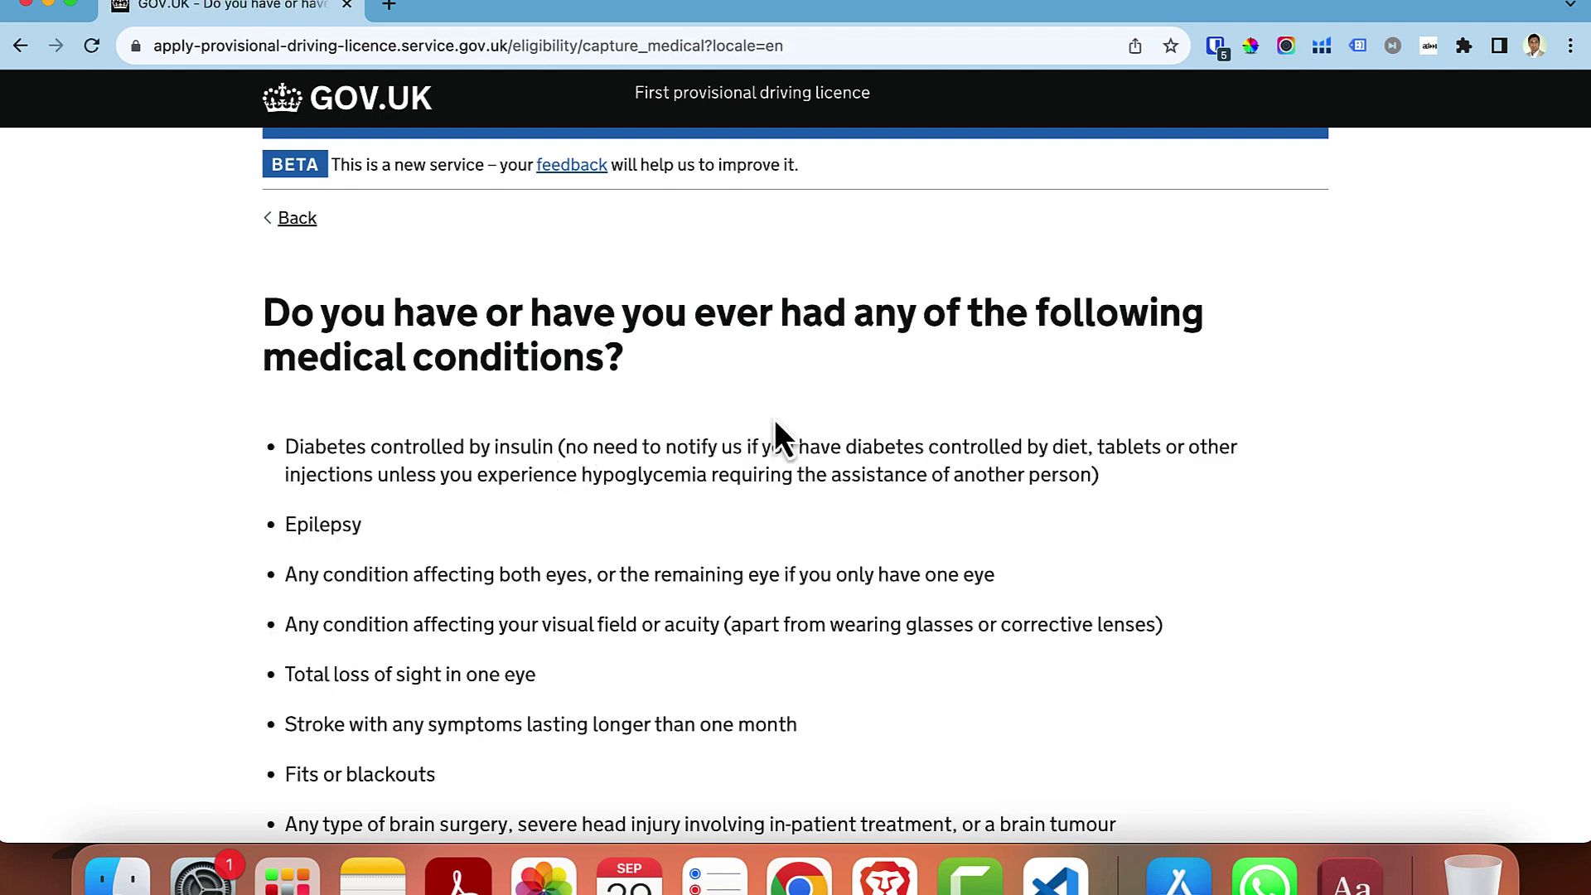
- Answer No to having any of the listed medical conditions
{"action": "scroll", "coordinate": [774, 419], "scroll_direction": "down", "scroll_amount": 5}
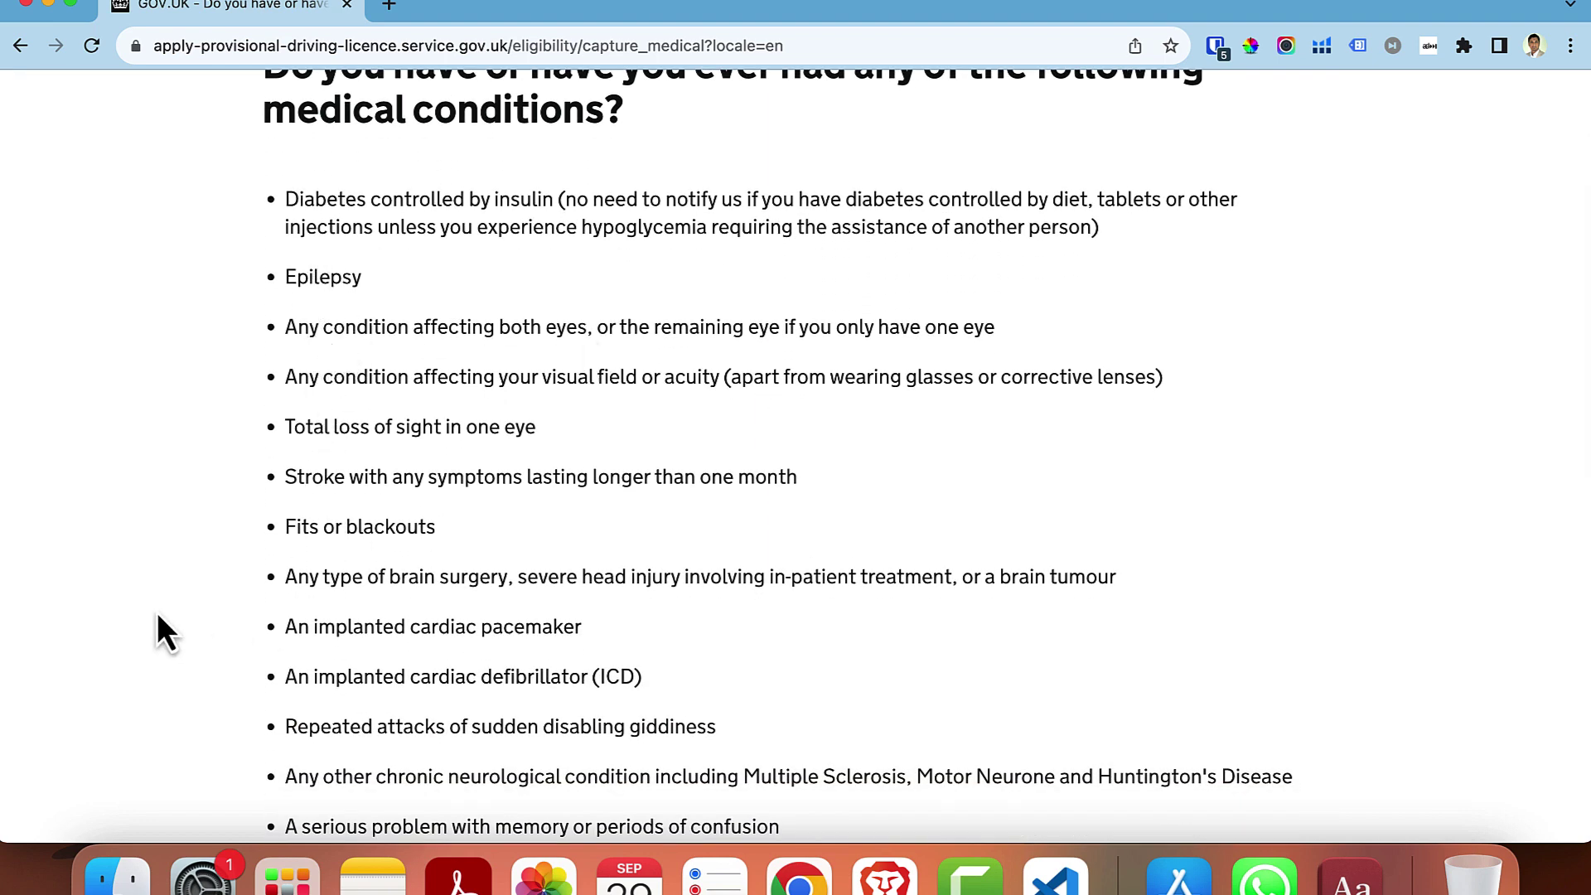
{"action": "scroll", "coordinate": [157, 615], "scroll_direction": "down", "scroll_amount": 14}
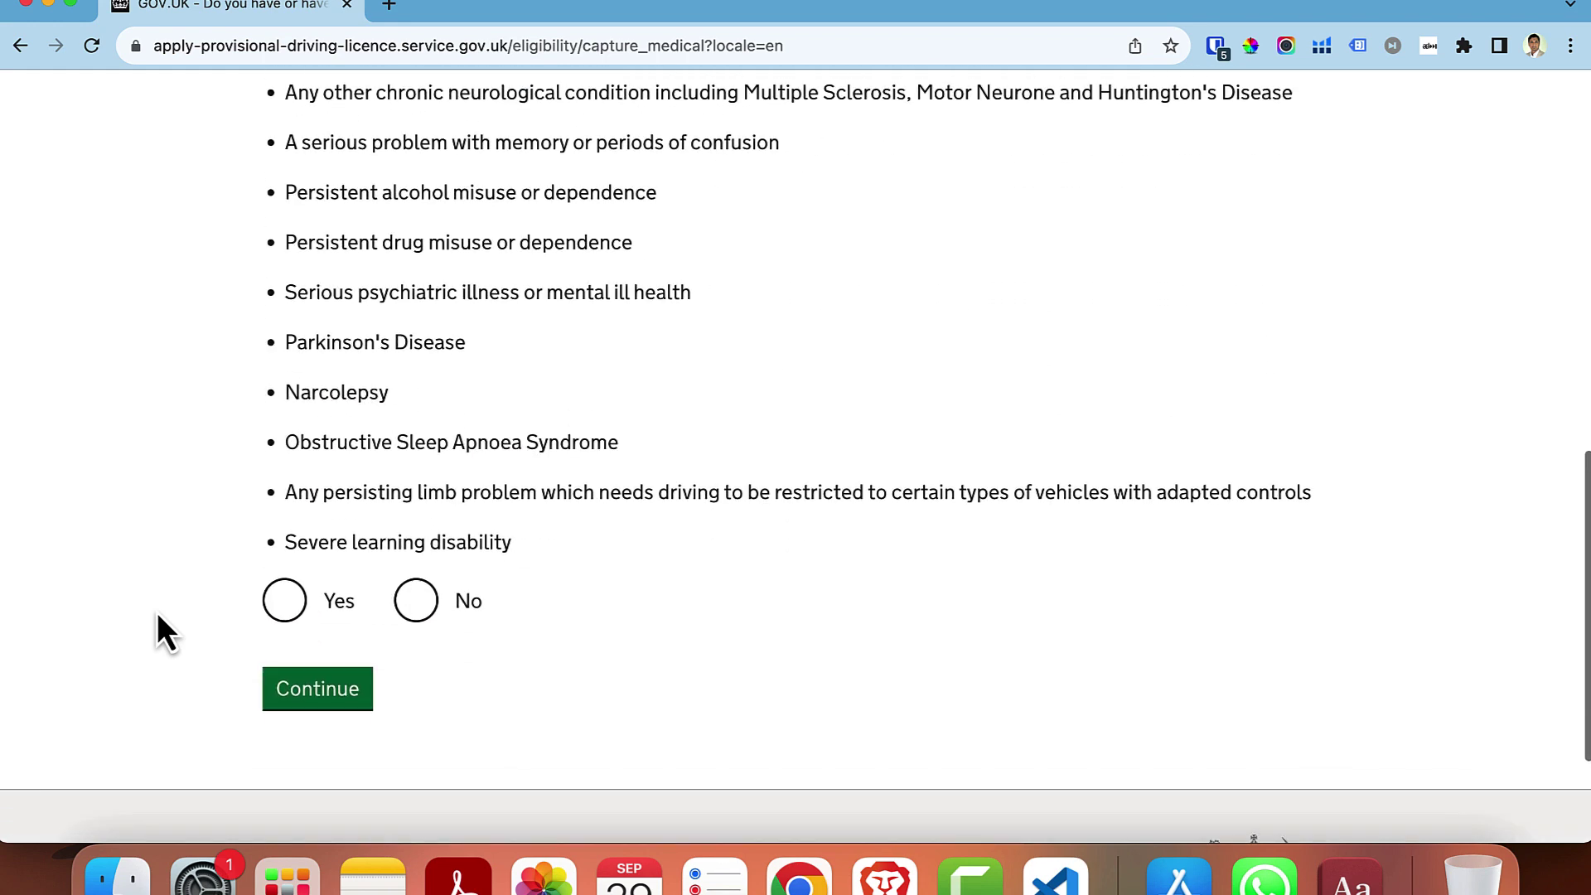
{"action": "left_click", "coordinate": [418, 574]}
{"action": "left_click", "coordinate": [317, 655]}
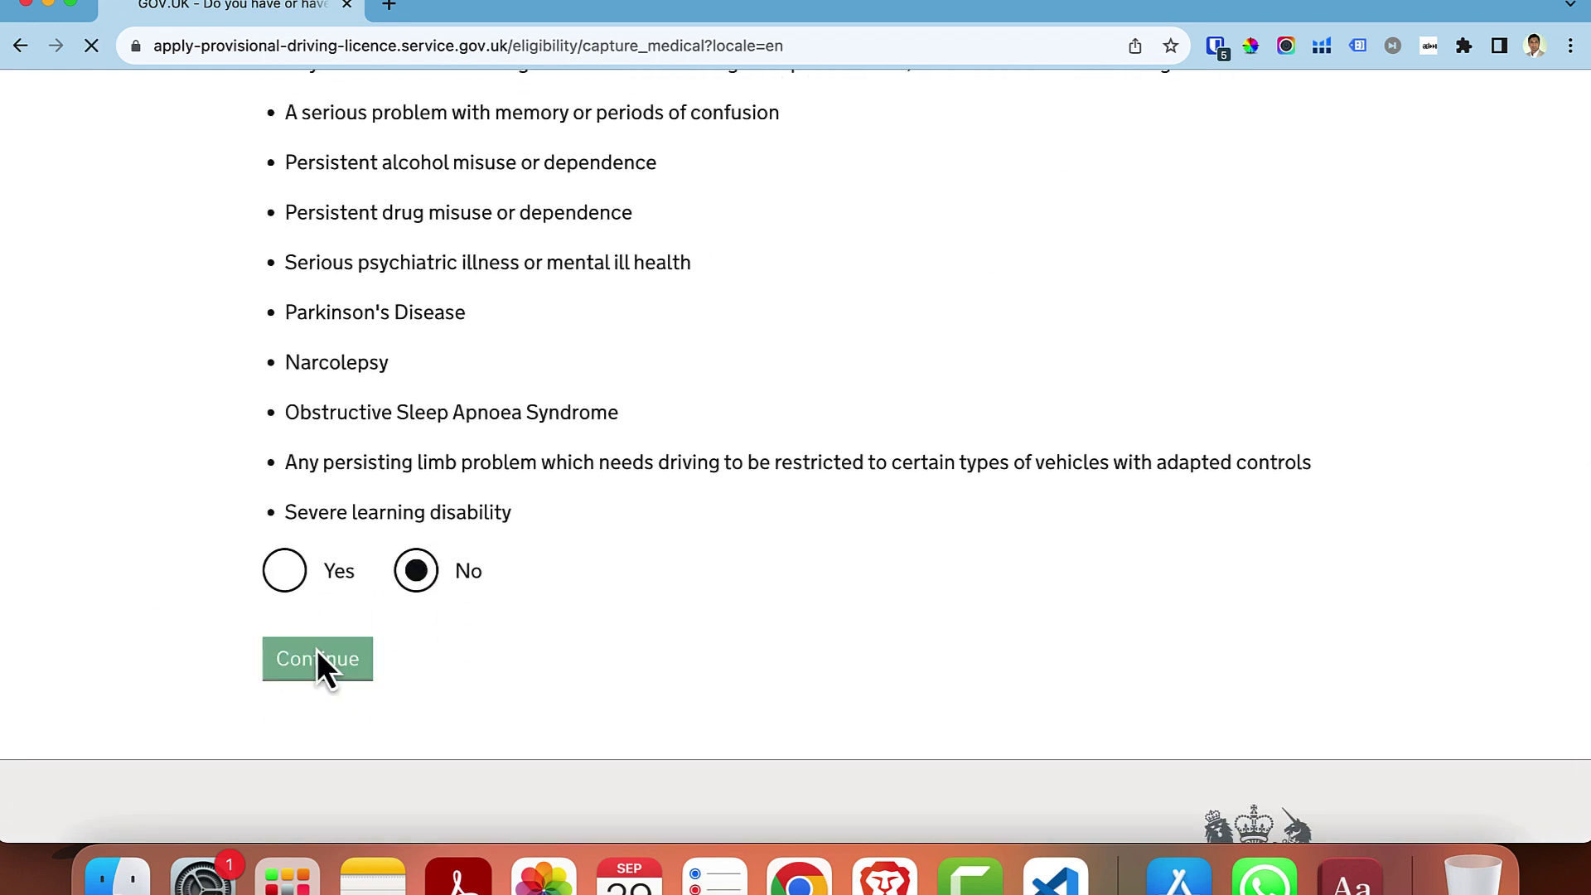
{"action": "scroll", "coordinate": [318, 655], "scroll_direction": "down", "scroll_amount": 1}
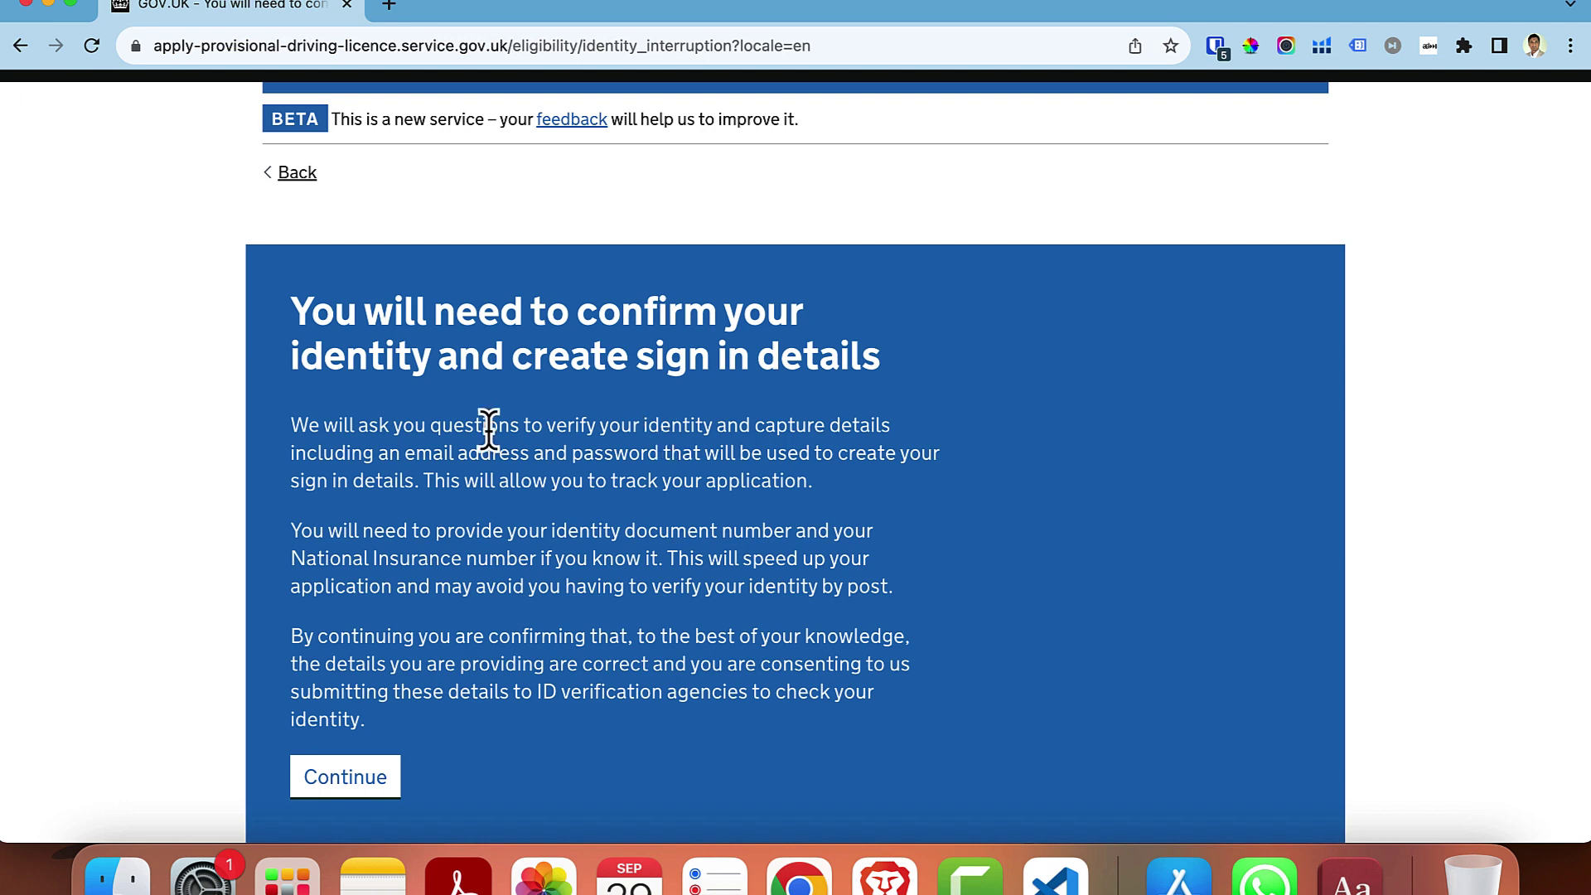
- Proceed to sign-in setup and submit the saved email address for confirmation
{"action": "scroll", "coordinate": [828, 417], "scroll_direction": "down", "scroll_amount": 2}
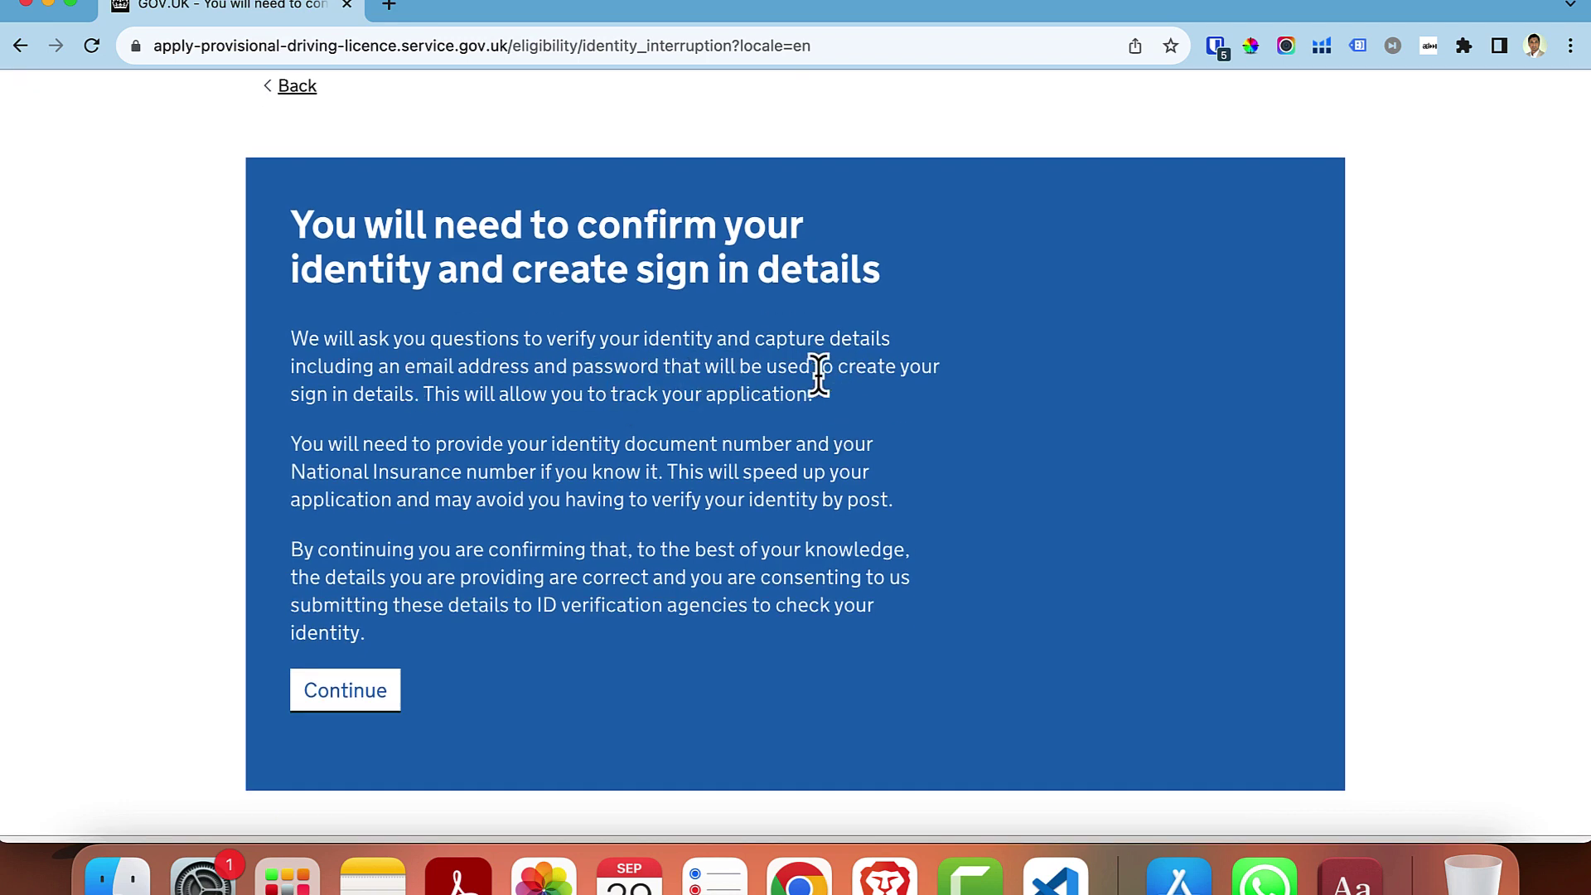
{"action": "left_click", "coordinate": [342, 694]}
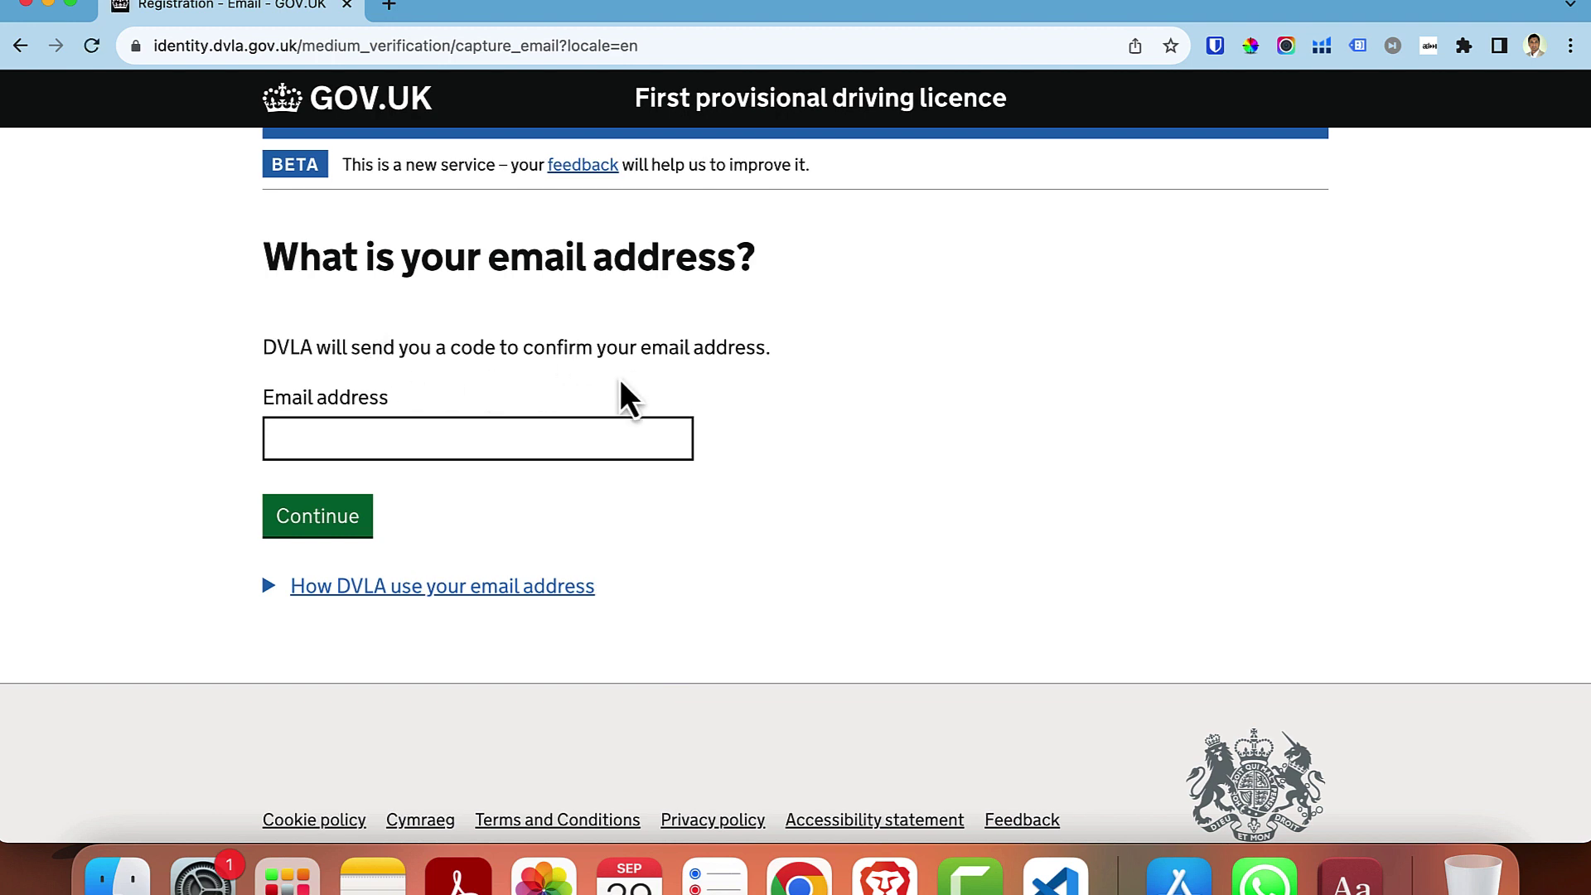
{"action": "left_click", "coordinate": [489, 446]}
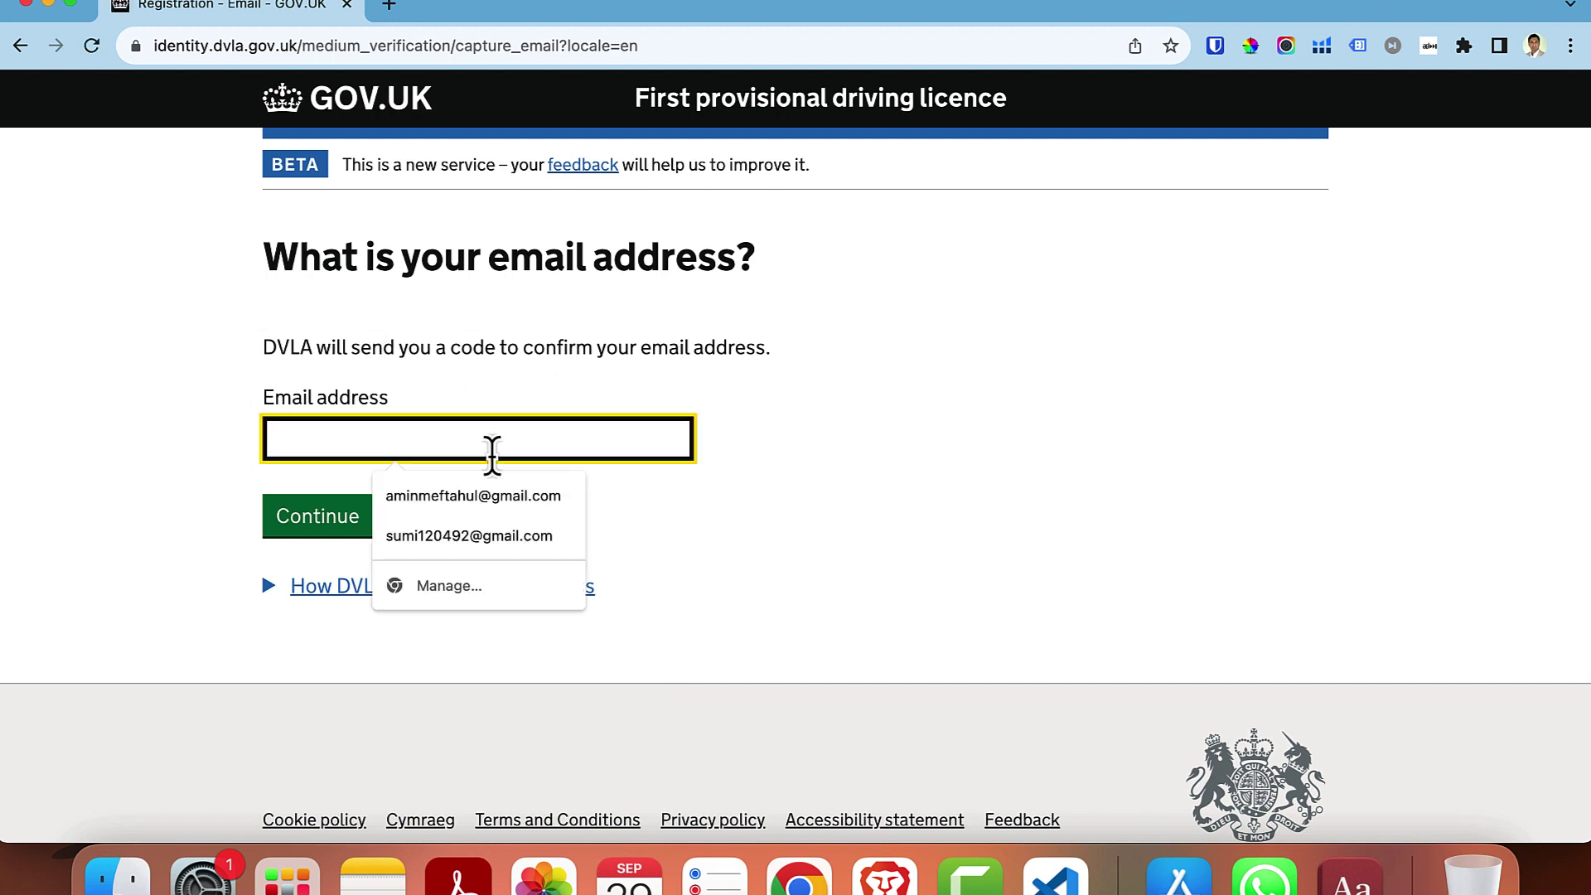
{"action": "type", "text": "[blurred]"}
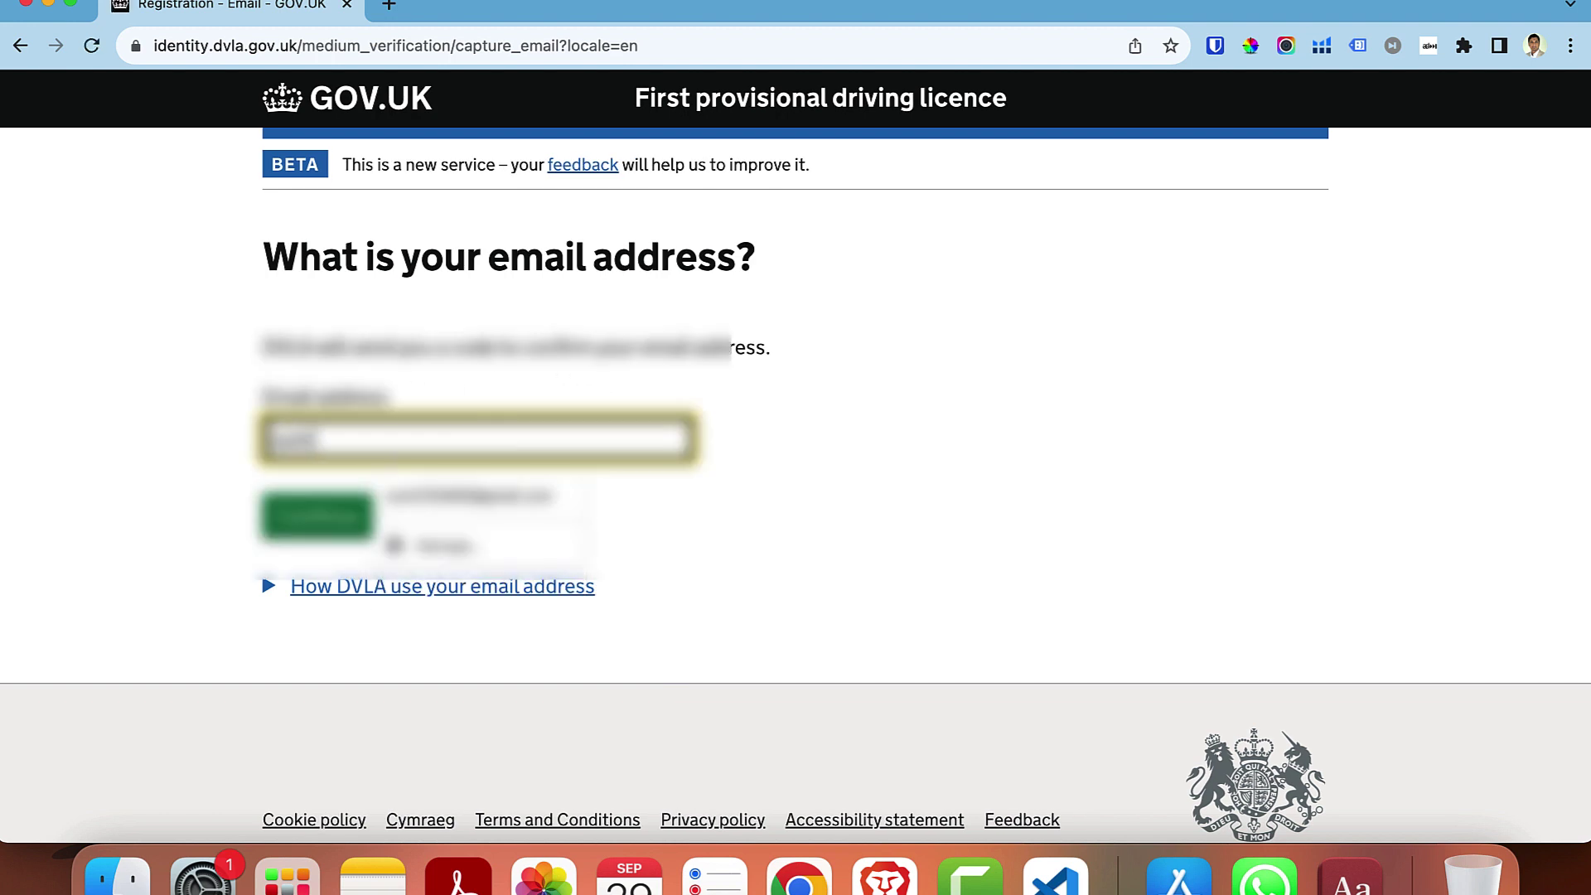
{"action": "type", "text": "[blurred]"}
{"action": "left_click", "coordinate": [468, 497]}
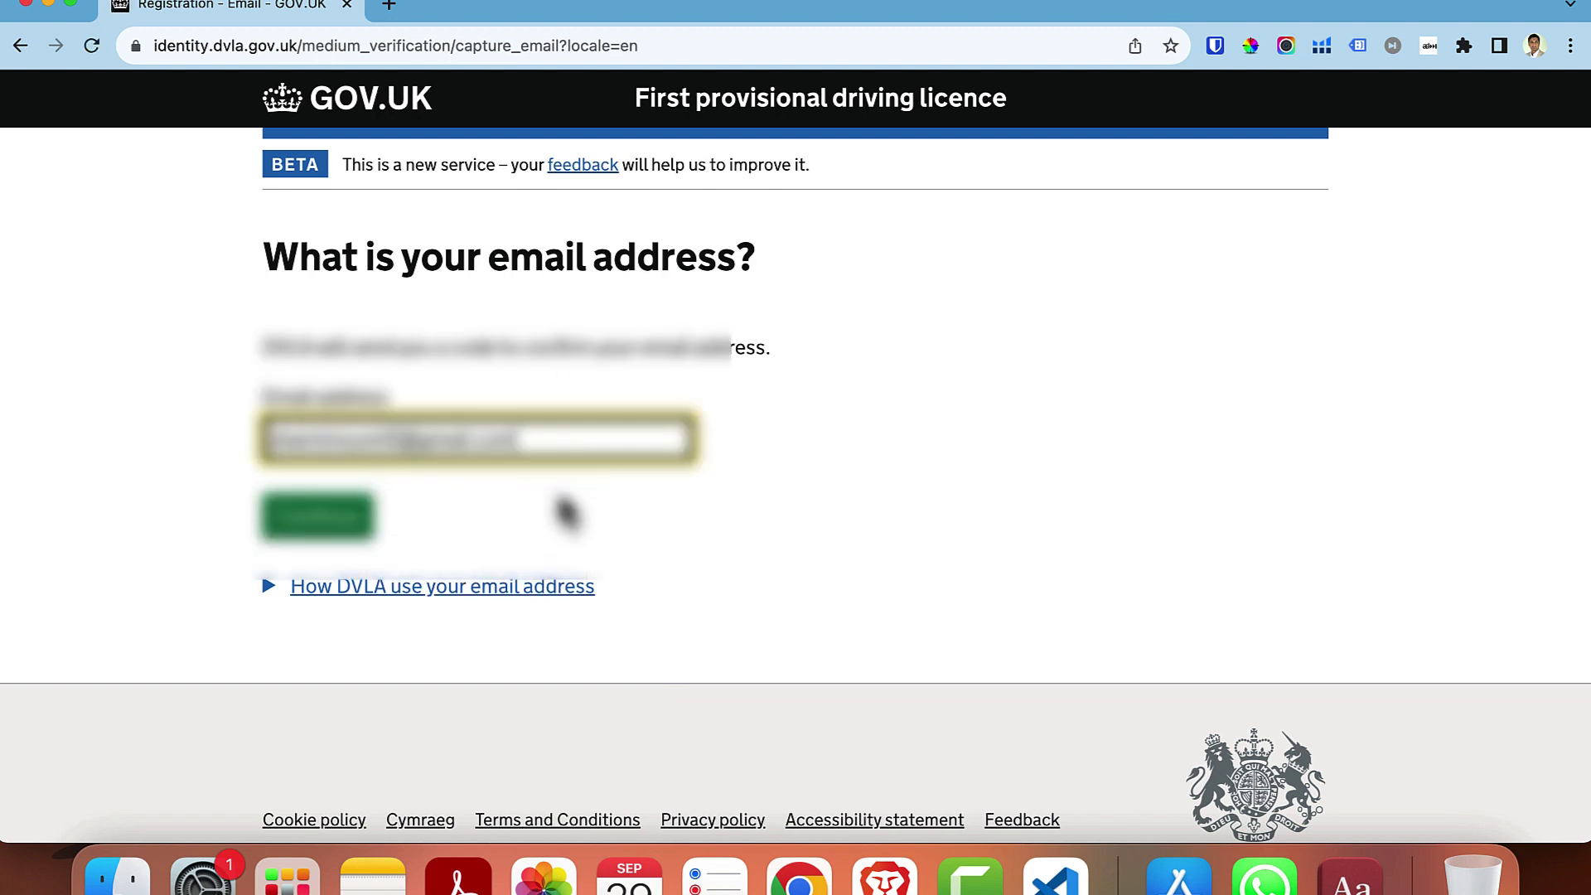
{"action": "left_click", "coordinate": [322, 539]}
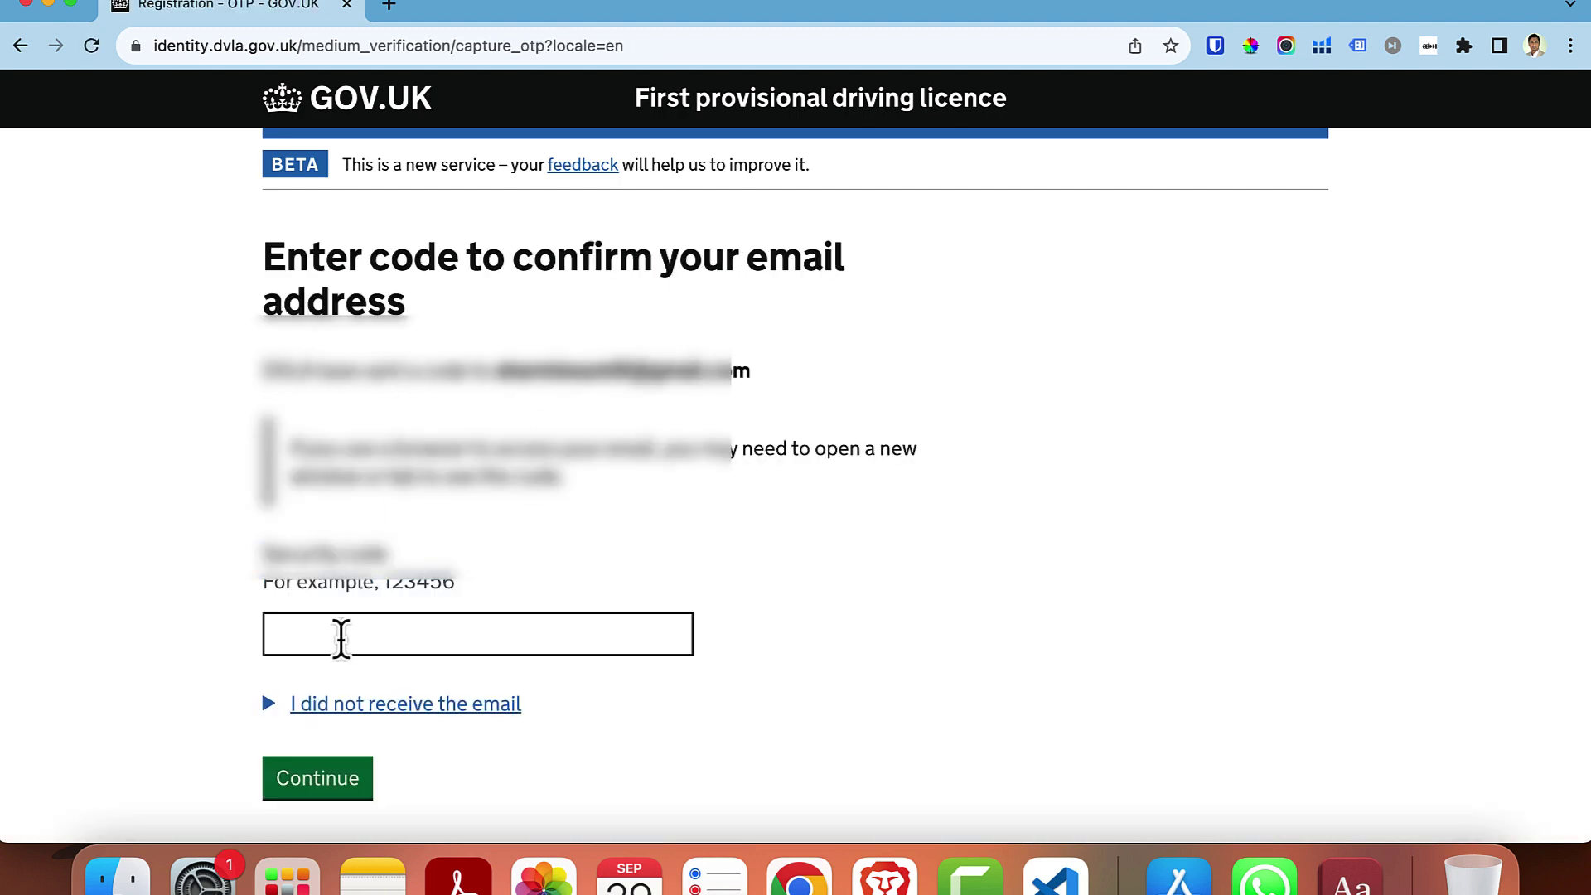
- Copy the security code from the DVLA email in Gmail and return to the code field
{"action": "left_click", "coordinate": [884, 876]}
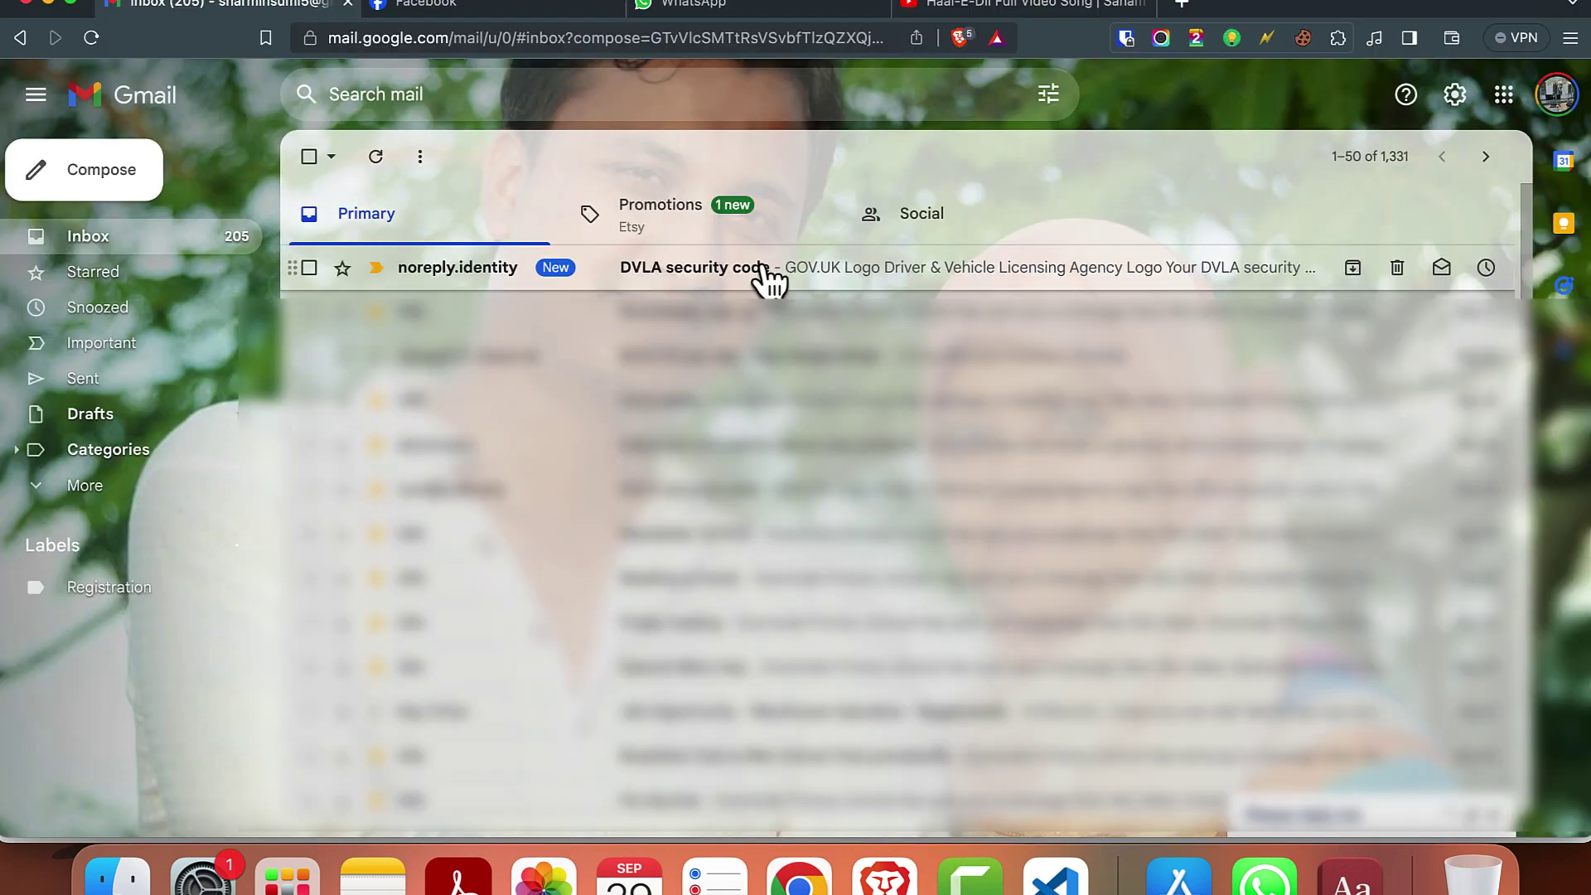
{"action": "left_click", "coordinate": [756, 293]}
{"action": "double_click", "coordinate": [950, 555]}
{"action": "key", "text": "super+c"}
{"action": "left_click", "coordinate": [800, 878]}
{"action": "left_click", "coordinate": [668, 648]}
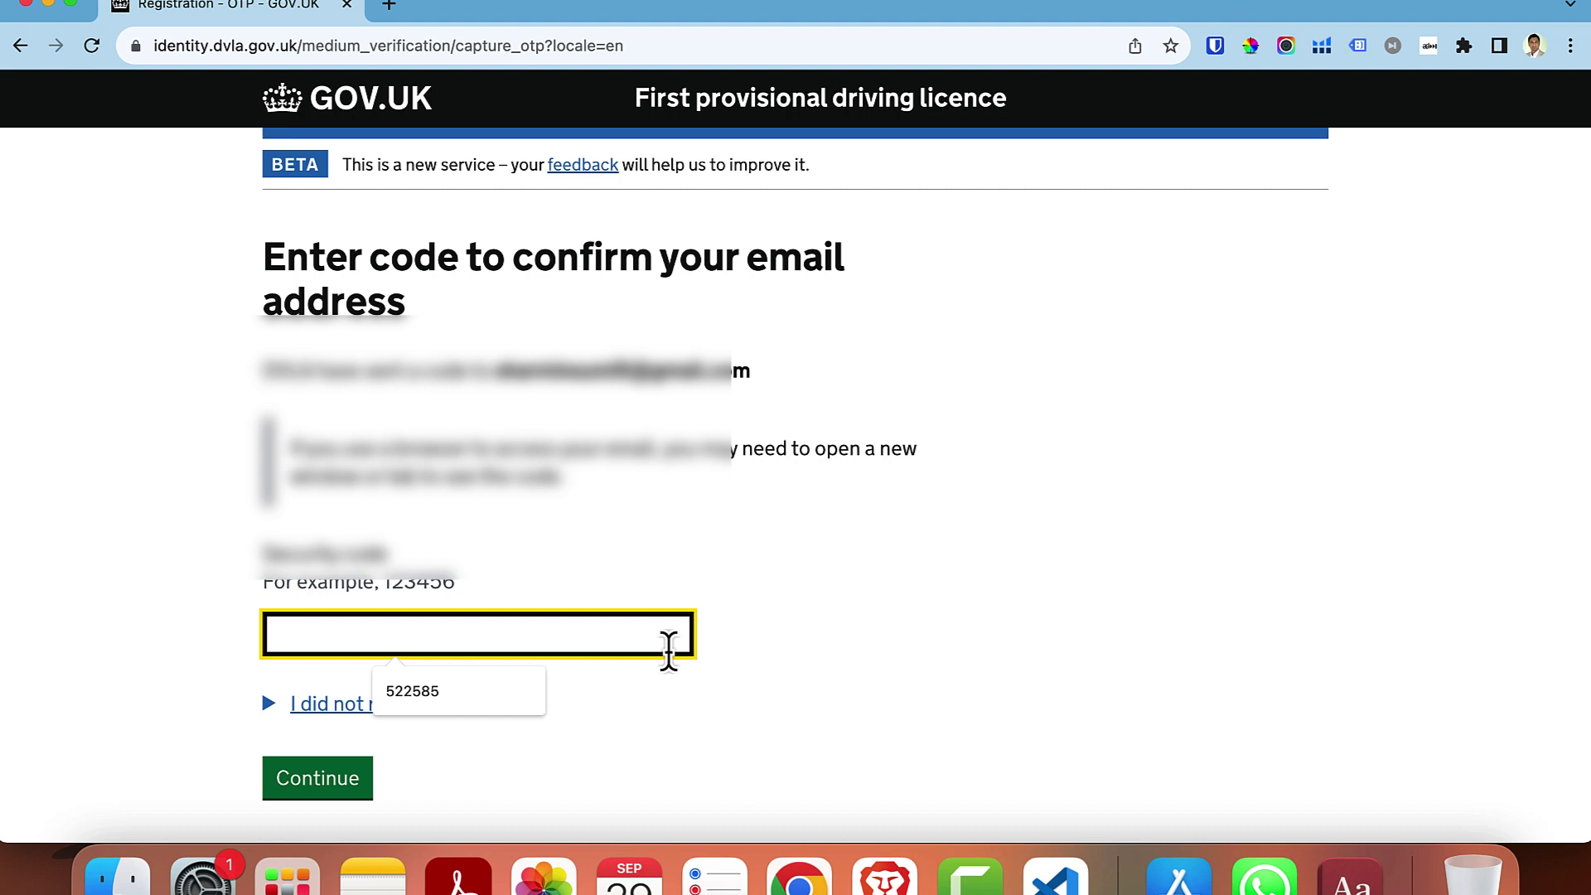
- Paste the emailed security code to confirm the email address
{"action": "key", "text": "super+v"}
{"action": "scroll", "coordinate": [663, 580], "scroll_direction": "down", "scroll_amount": 3}
{"action": "left_click", "coordinate": [321, 651]}
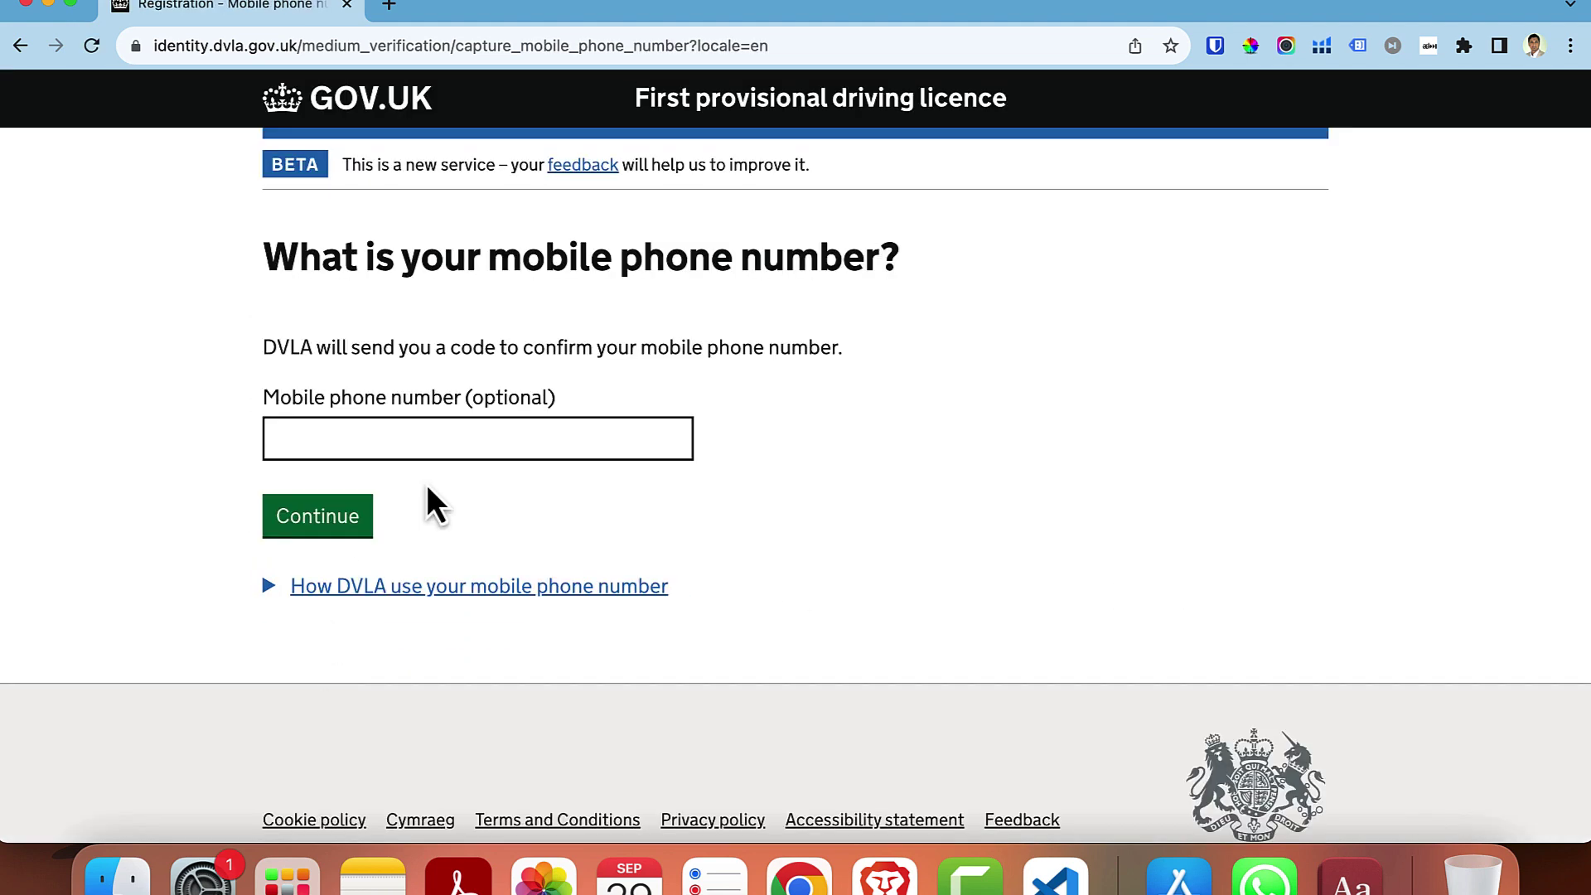
- Enter the mobile phone number and confirm it with the texted security code
{"action": "left_click", "coordinate": [433, 439]}
{"action": "type", "text": "07"}
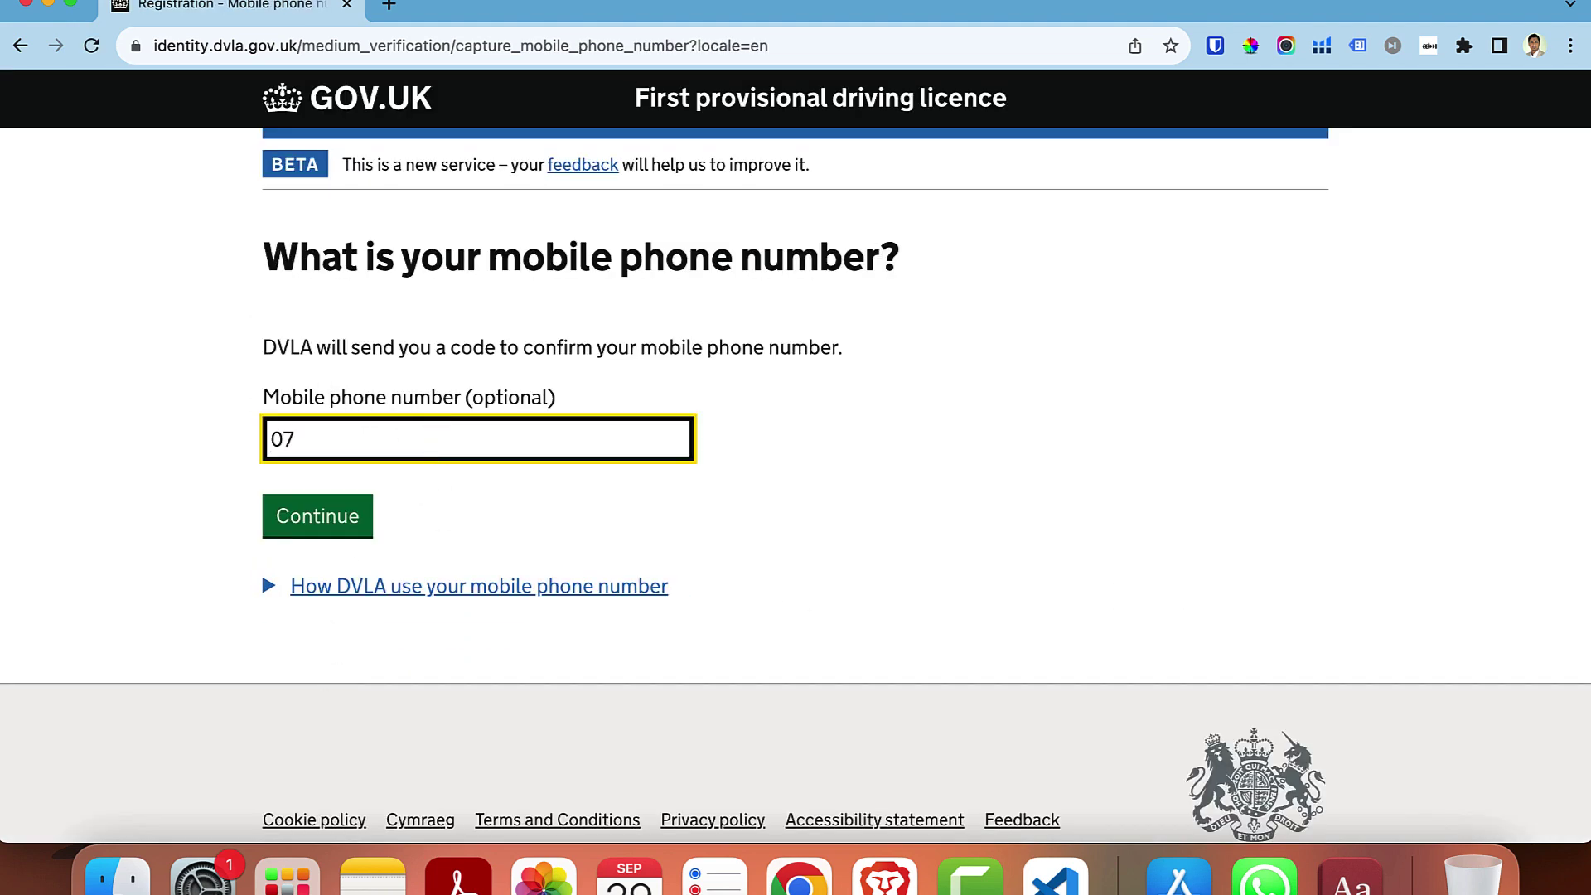
{"action": "type", "text": "5"}
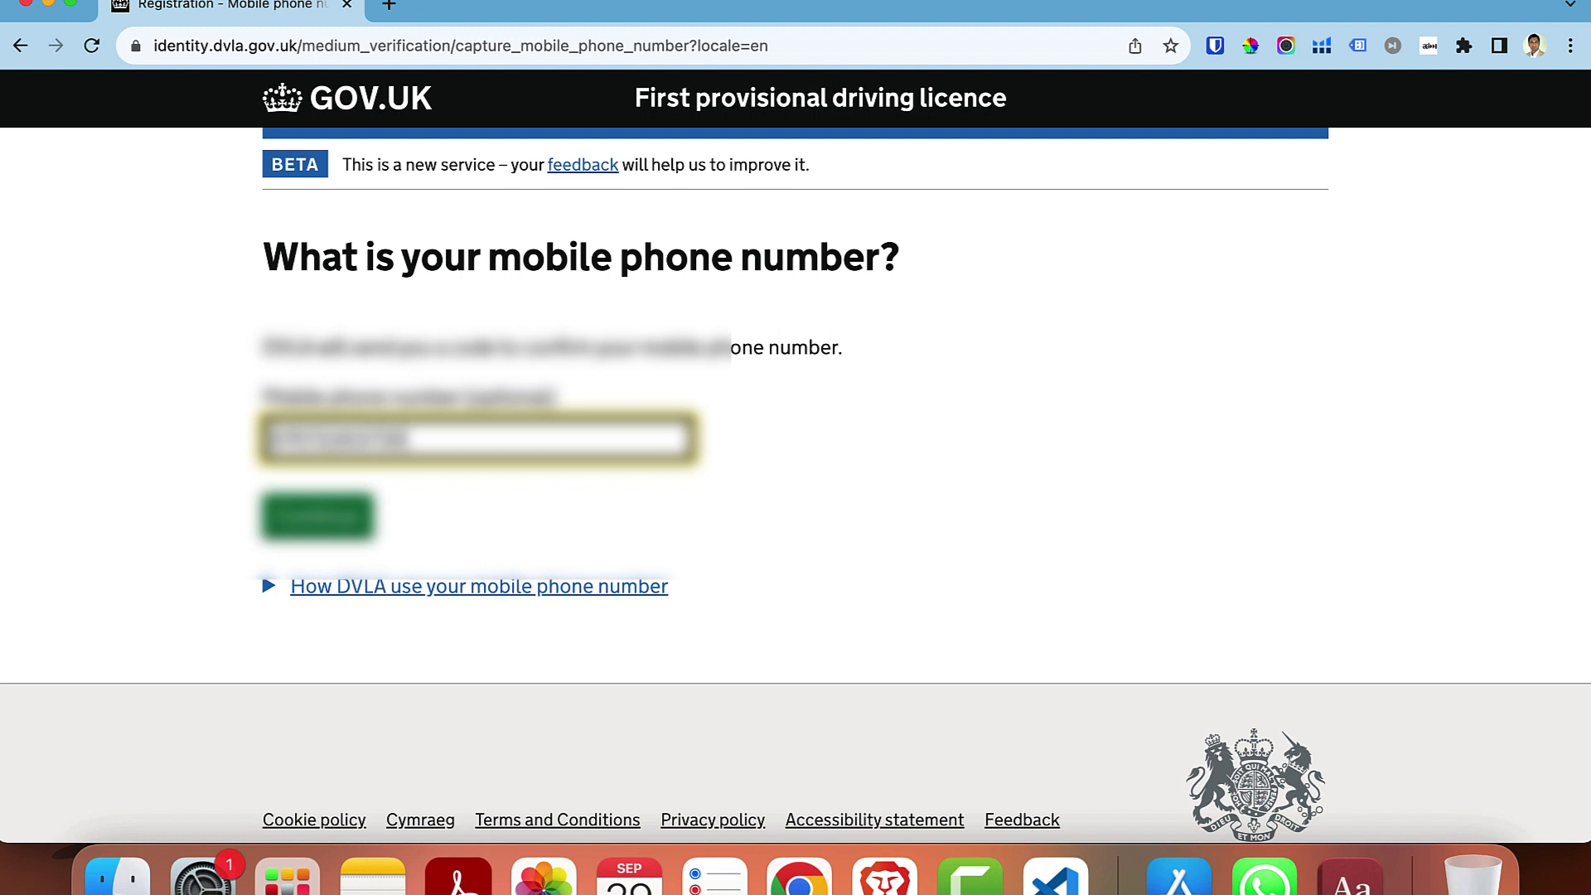
{"action": "left_click", "coordinate": [281, 530]}
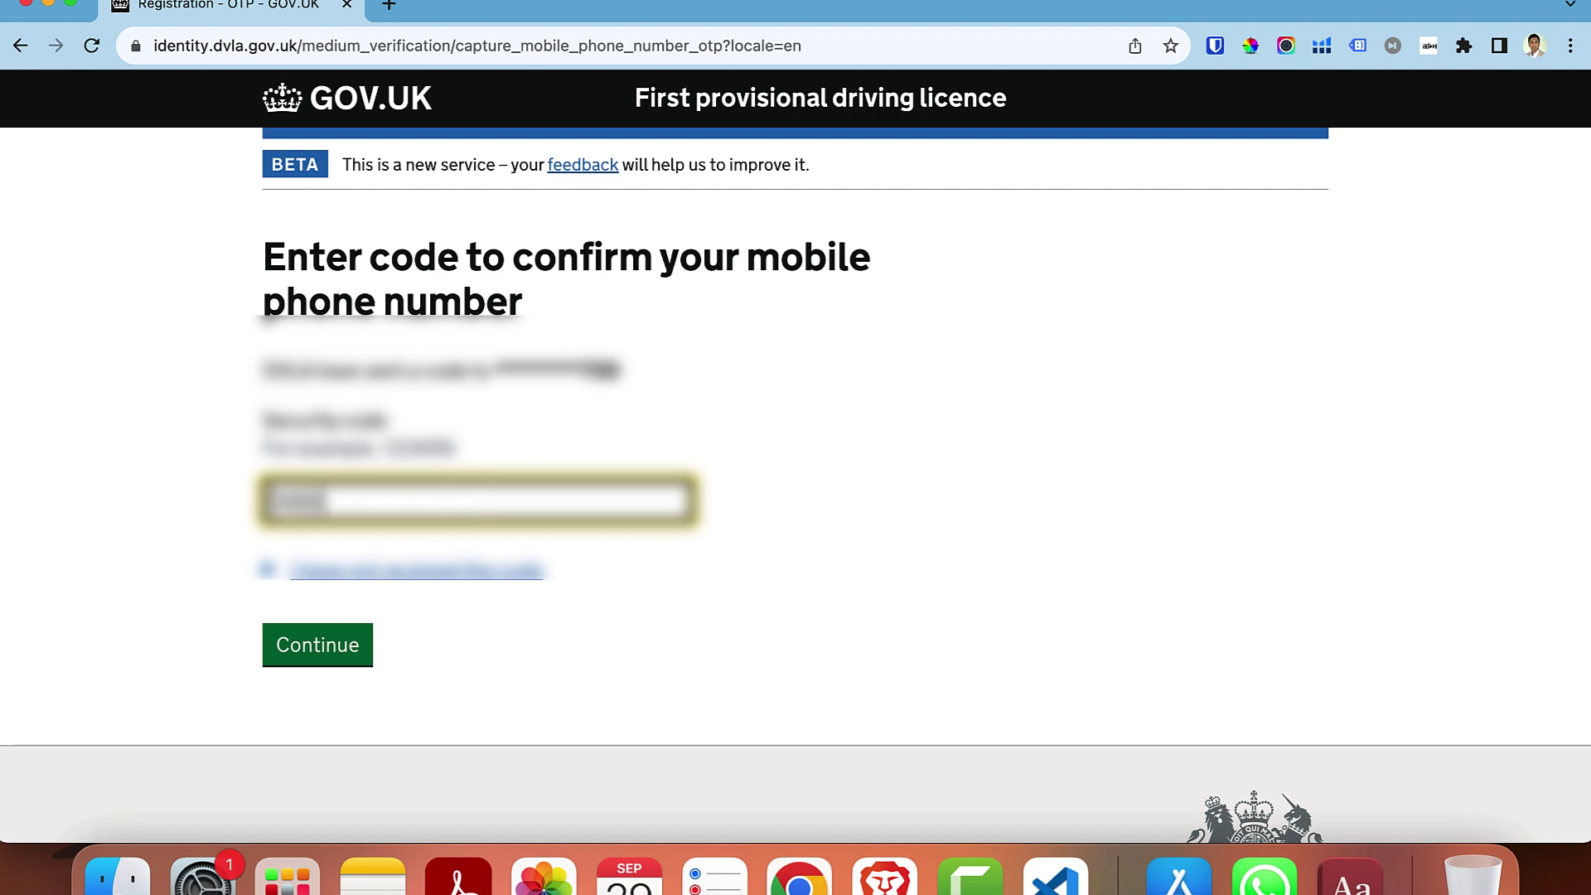
{"action": "type", "text": "0"}
{"action": "left_click", "coordinate": [331, 659]}
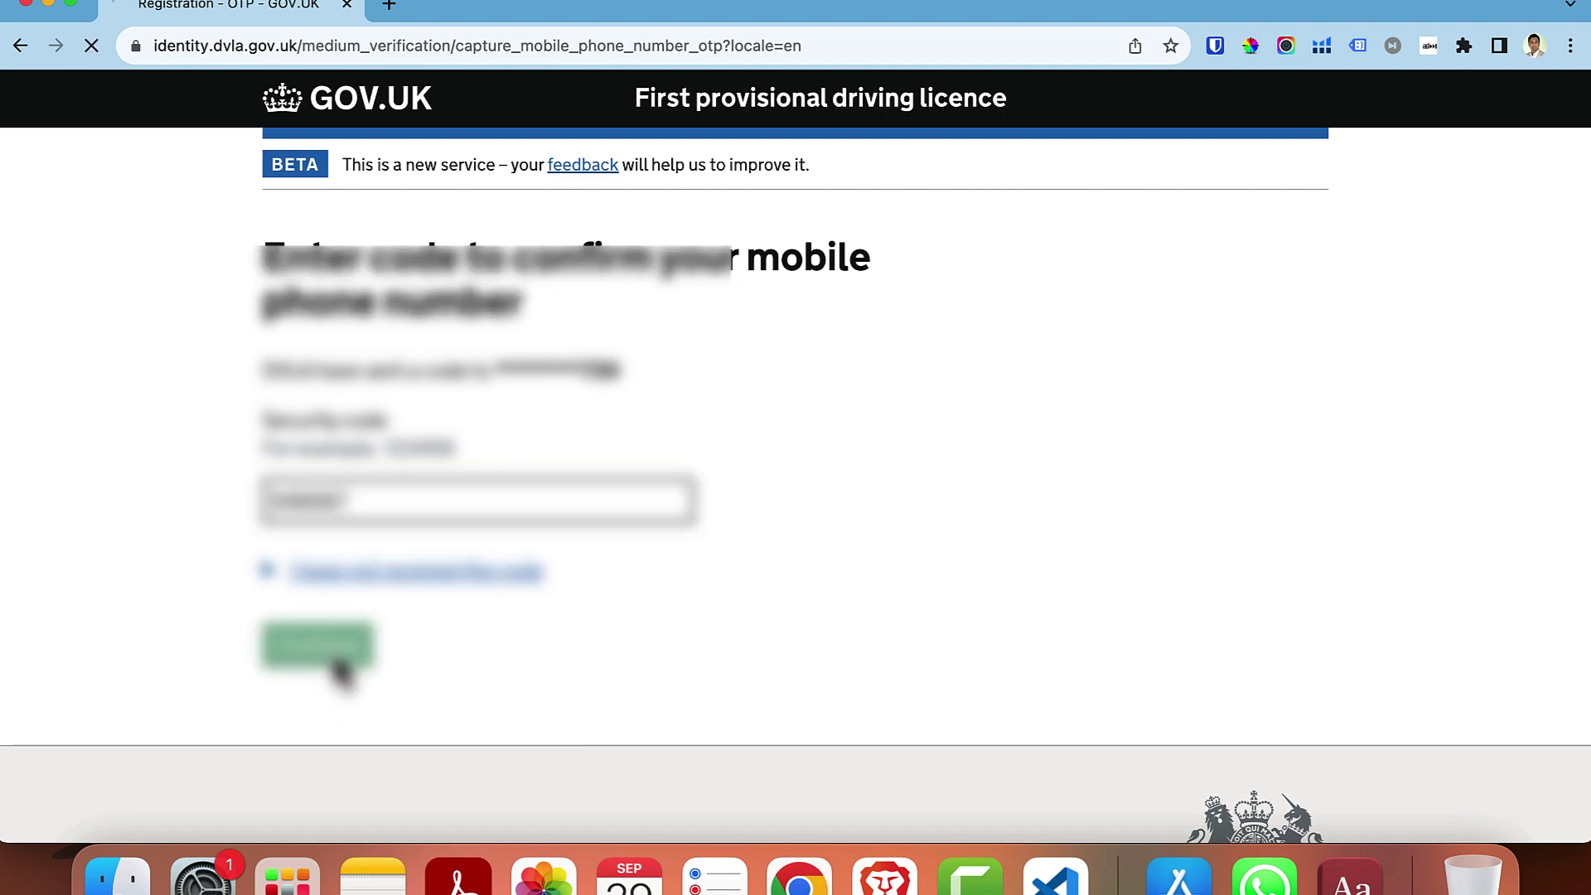
{"action": "scroll", "coordinate": [674, 566], "scroll_direction": "down", "scroll_amount": 1}
- Enter Female as sex, choose a title, and fill in the first and last names
{"action": "left_click", "coordinate": [290, 454]}
{"action": "scroll", "coordinate": [518, 539], "scroll_direction": "down", "scroll_amount": 3}
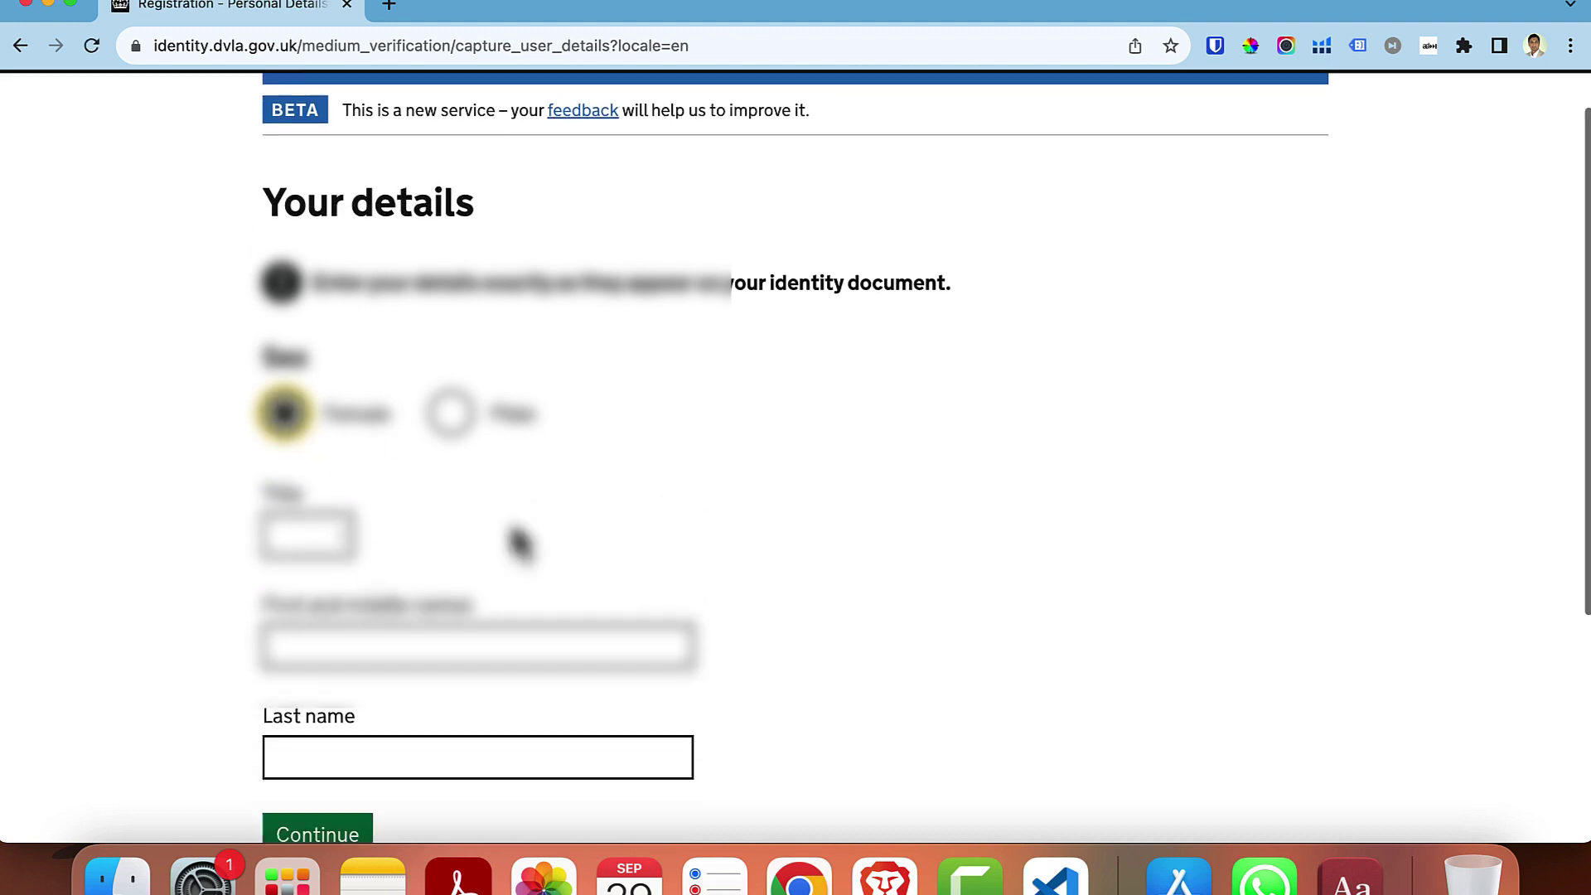
{"action": "left_click", "coordinate": [306, 432]}
{"action": "left_click", "coordinate": [302, 493]}
{"action": "left_click", "coordinate": [308, 557]}
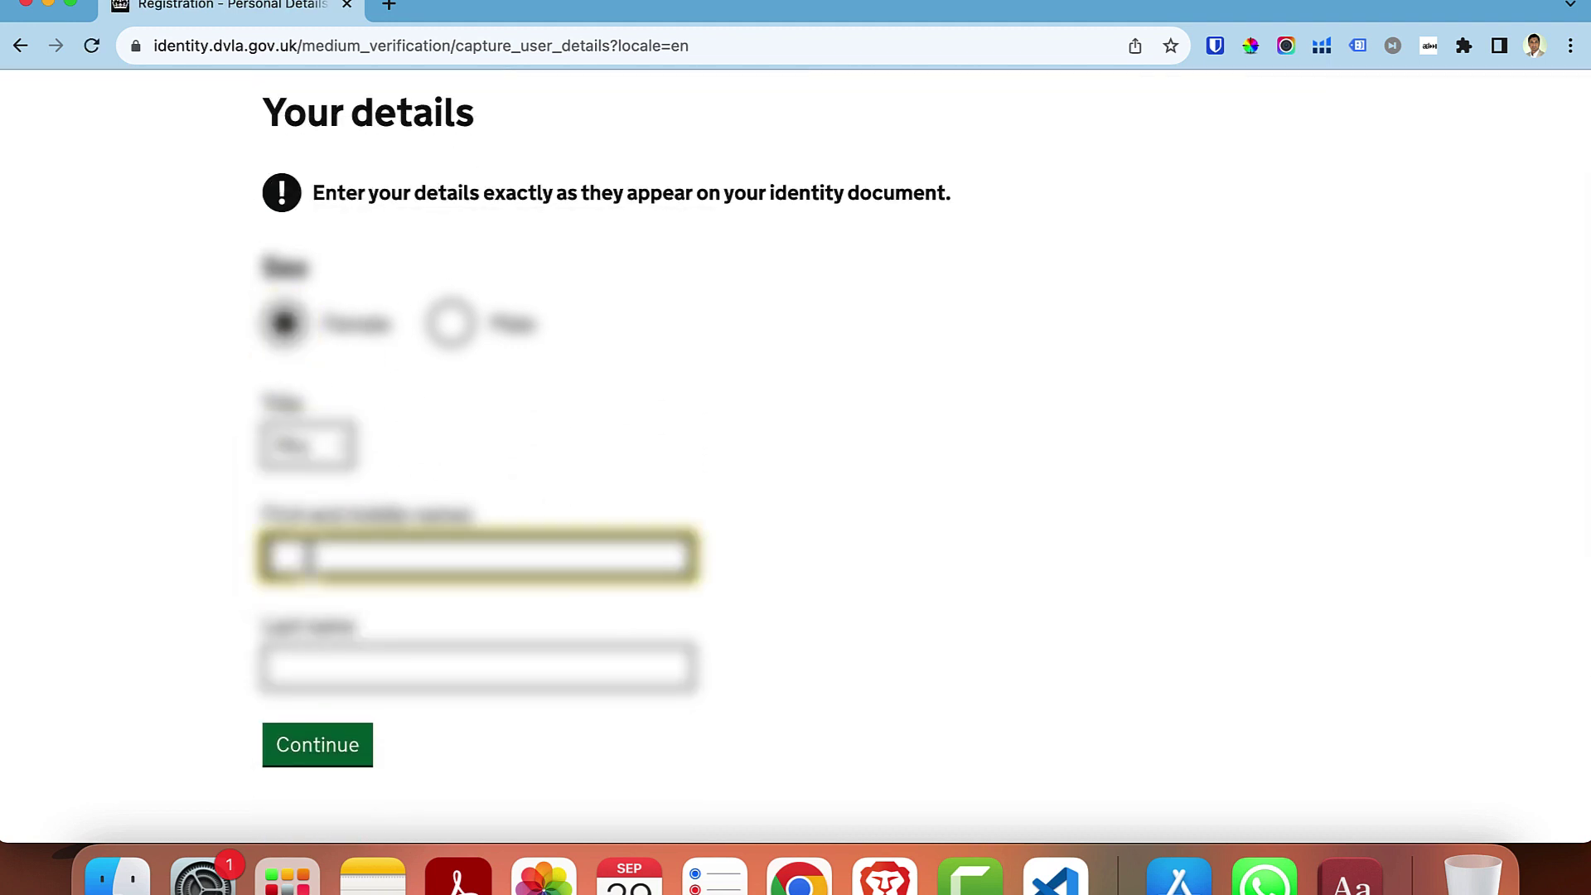
{"action": "type", "text": "Jo"}
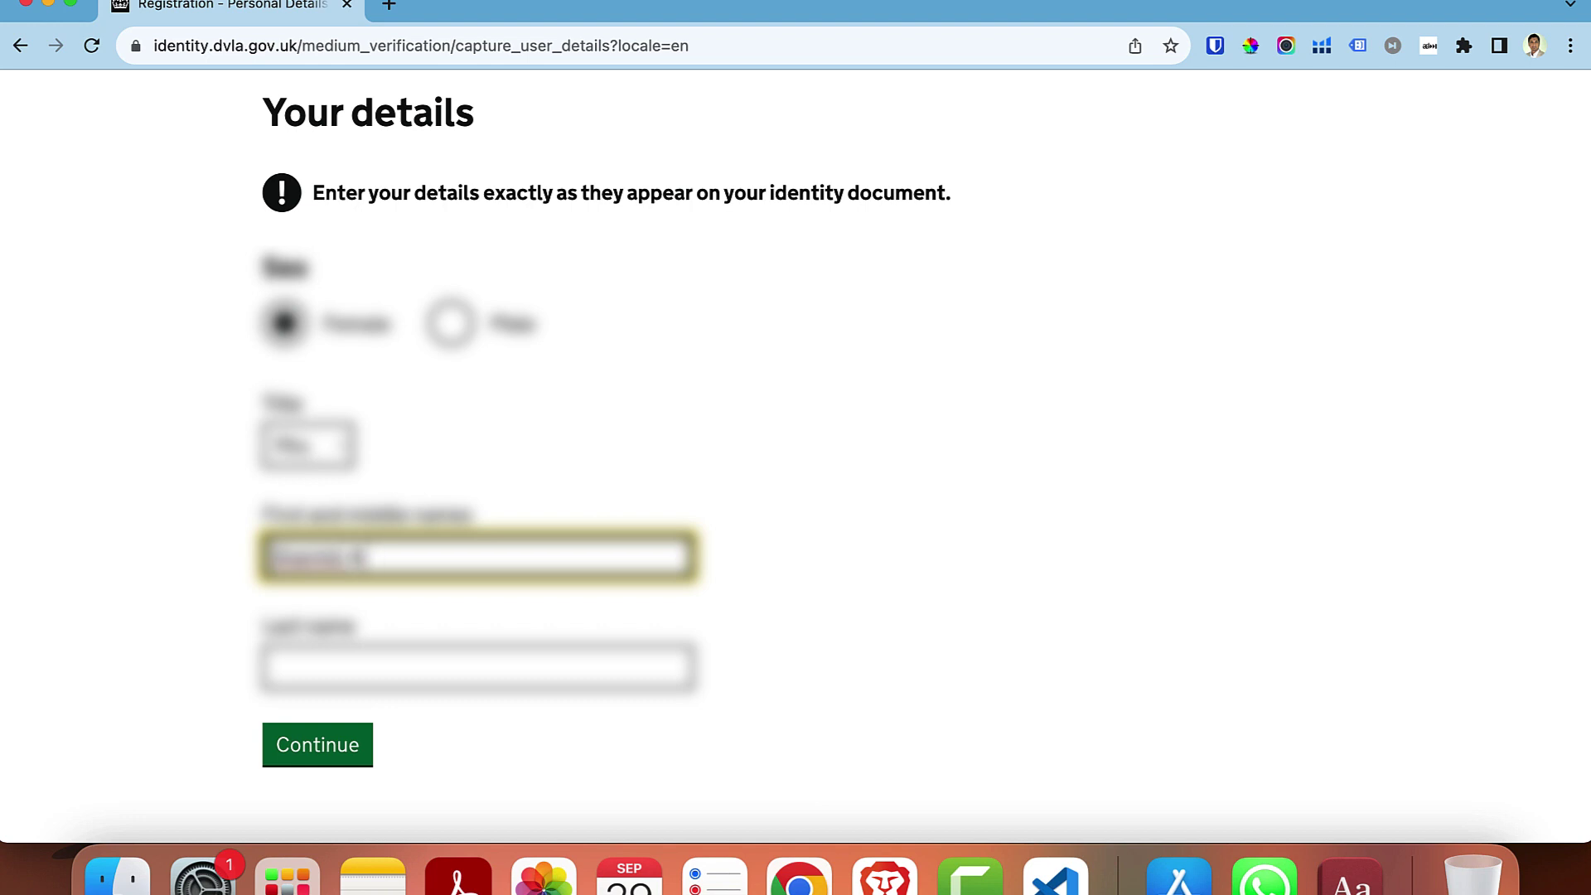
{"action": "left_click", "coordinate": [283, 668]}
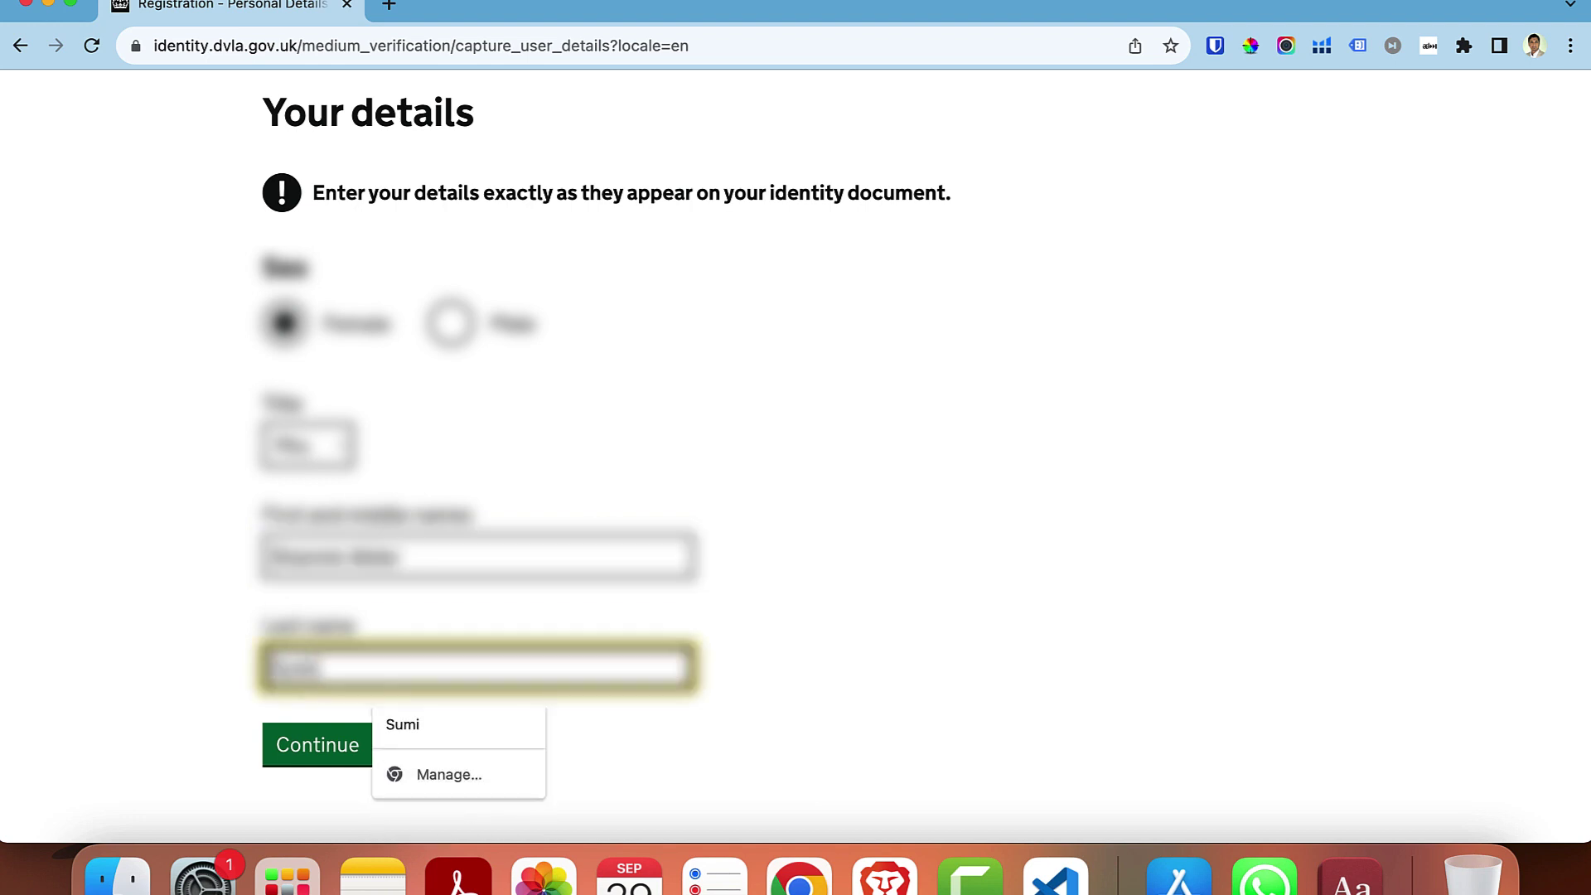
{"action": "left_click", "coordinate": [98, 714]}
{"action": "left_click", "coordinate": [331, 755]}
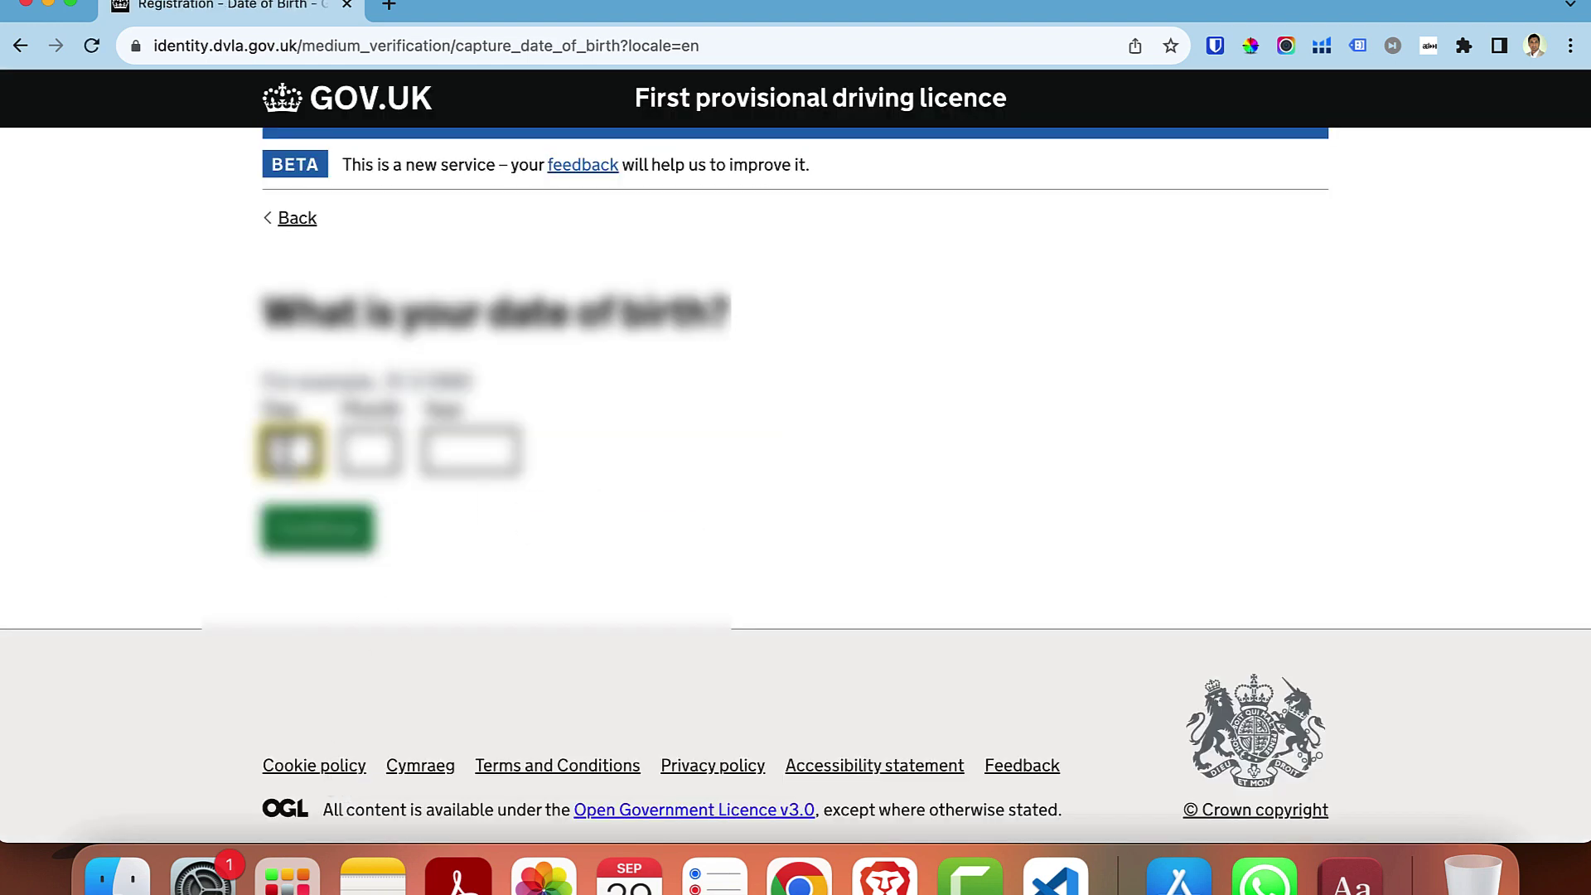
- Enter the applicant's date of birth and submit it
{"action": "key", "text": "Tab"}
{"action": "type", "text": "12"}
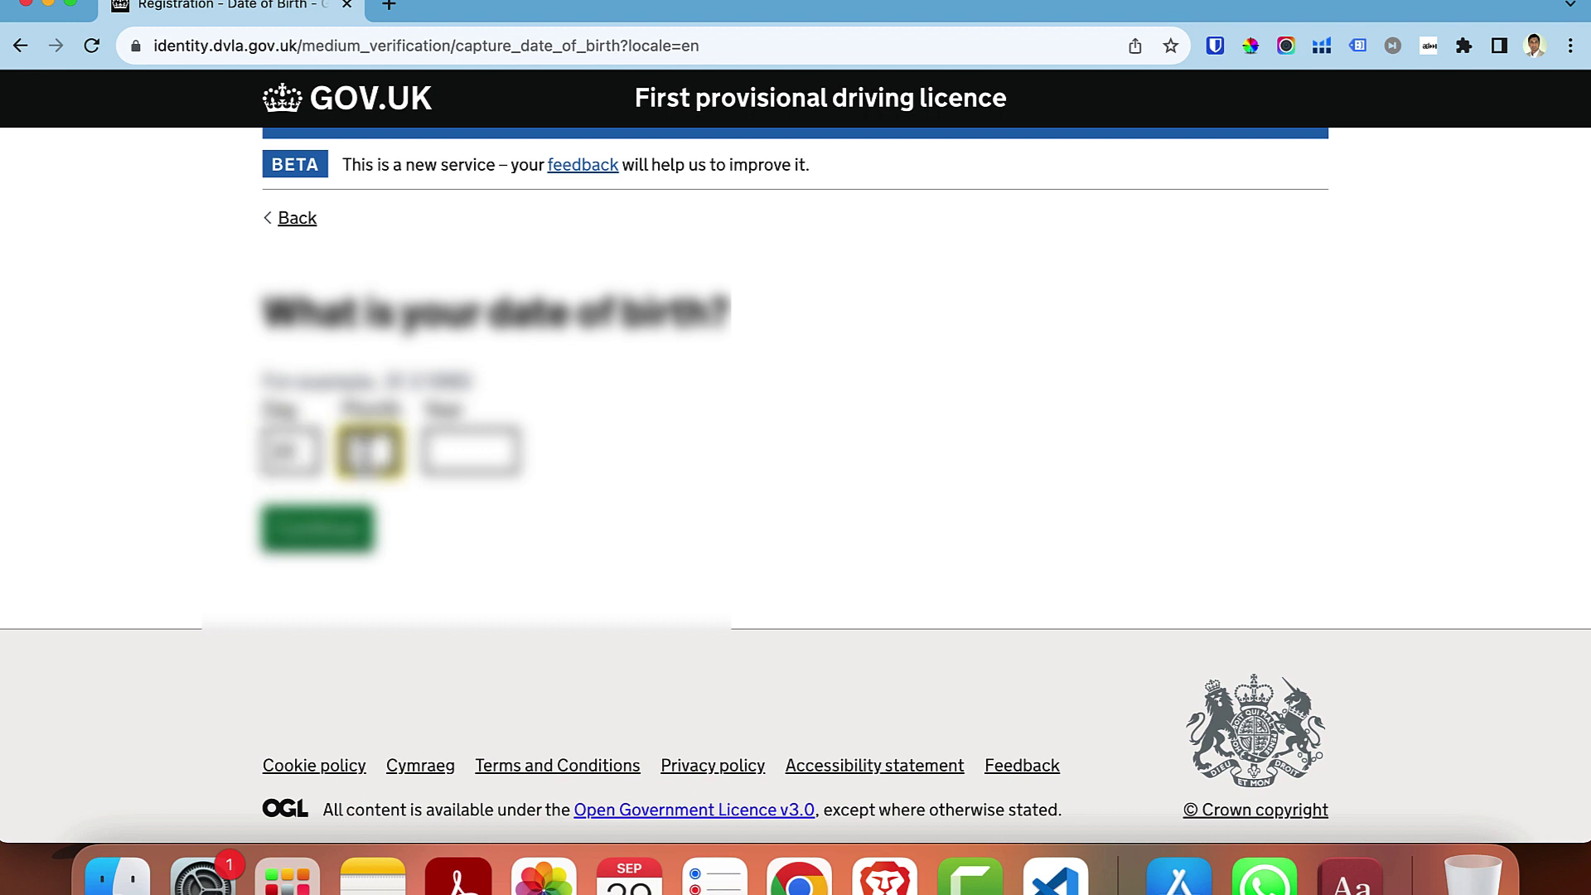
{"action": "key", "text": "Tab"}
{"action": "type", "text": "19"}
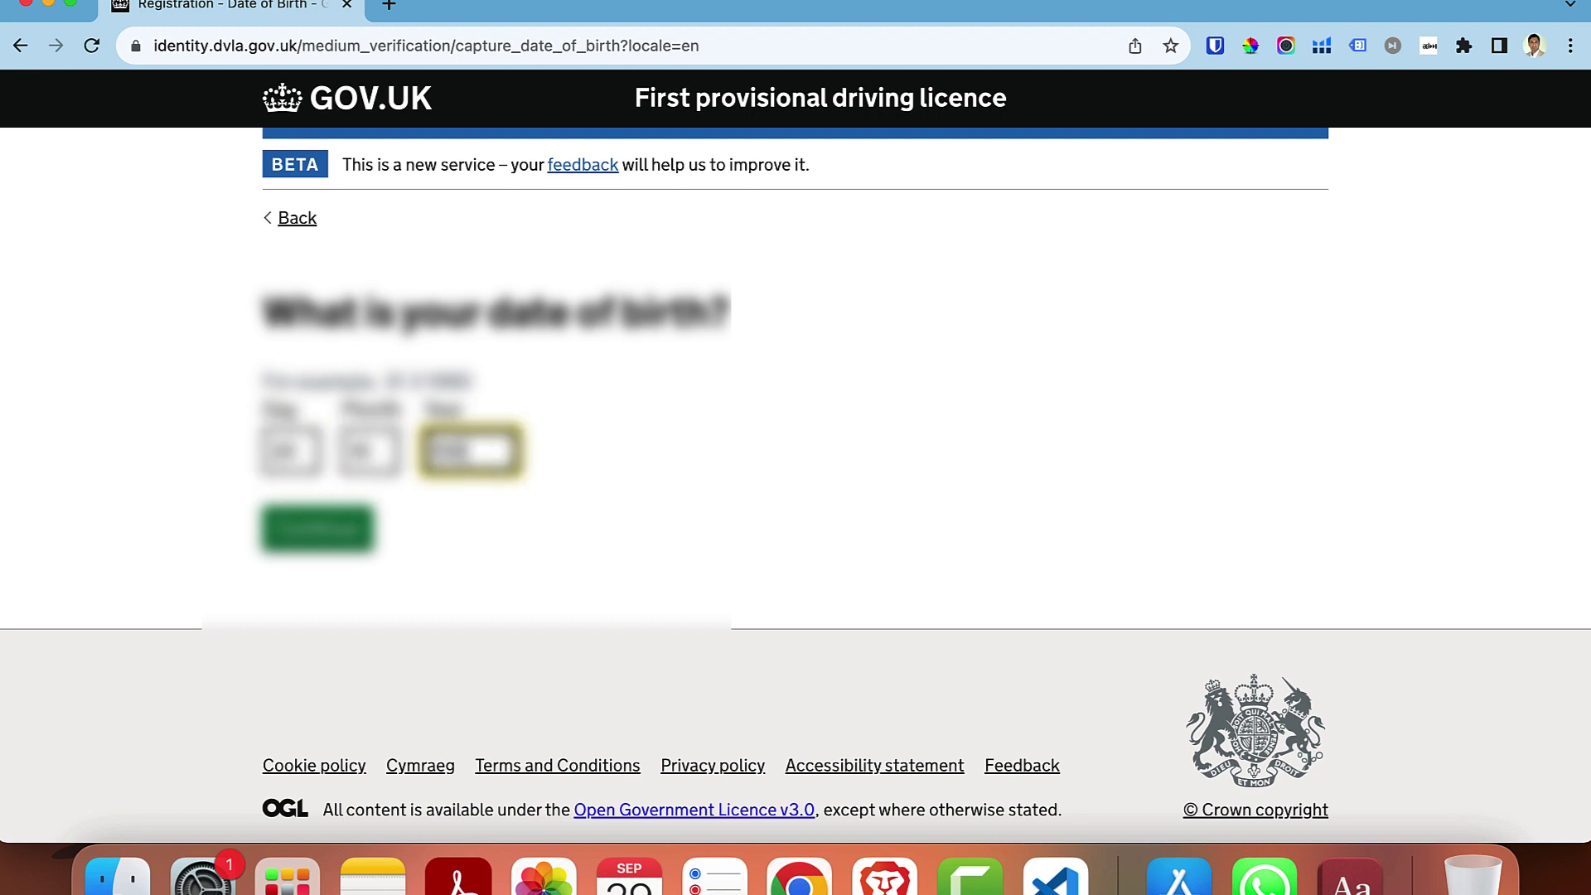
{"action": "left_click", "coordinate": [360, 519]}
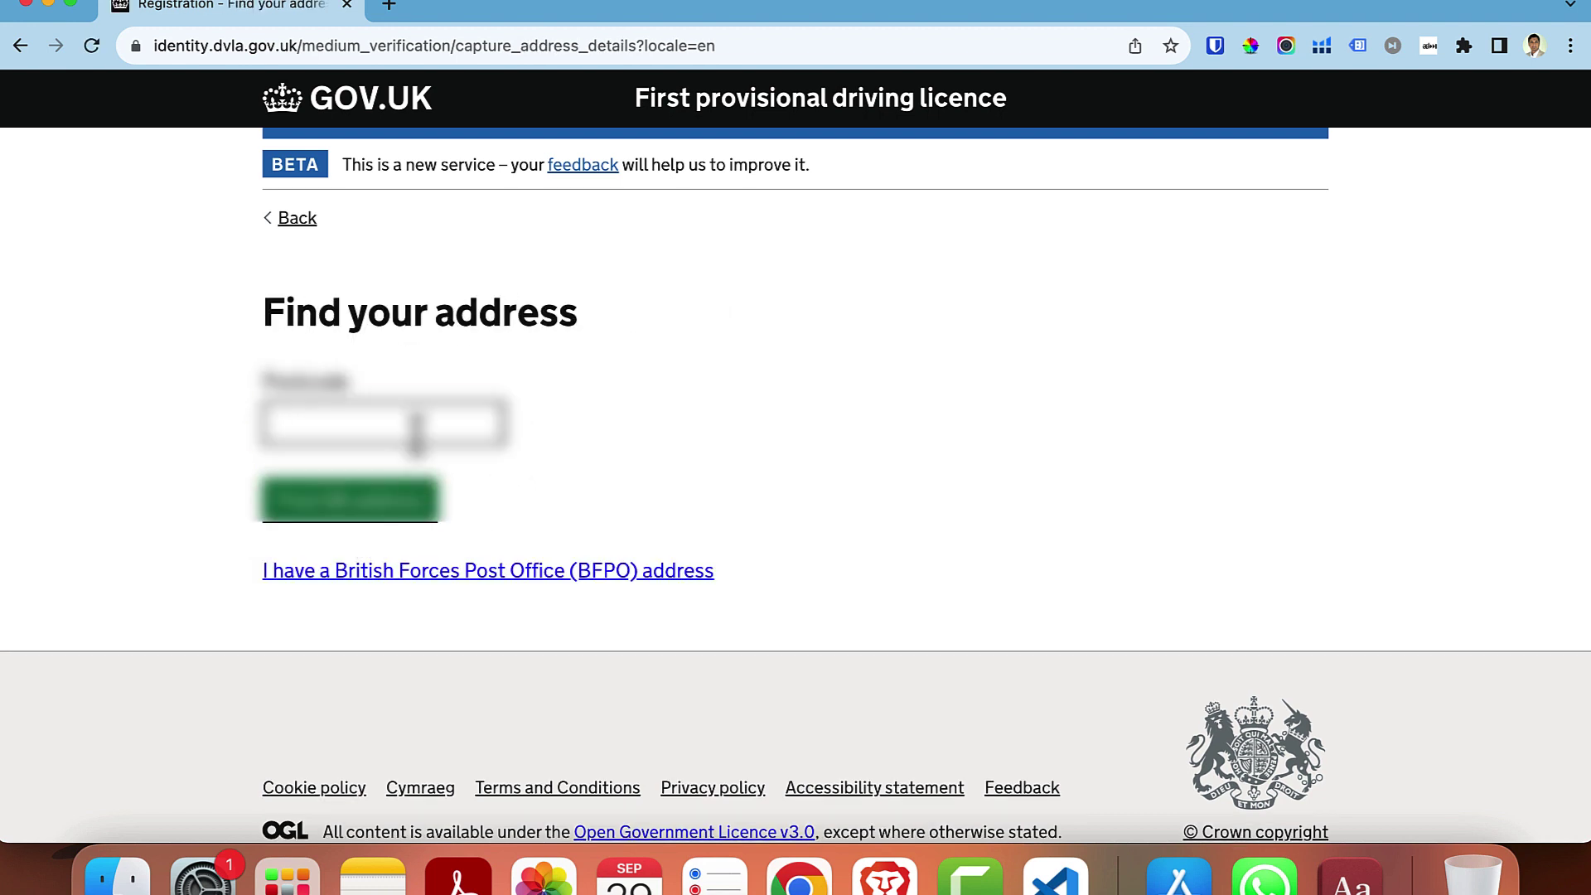
- Look up the current address by postcode and enter the years and months lived there
{"action": "type", "text": "••"}
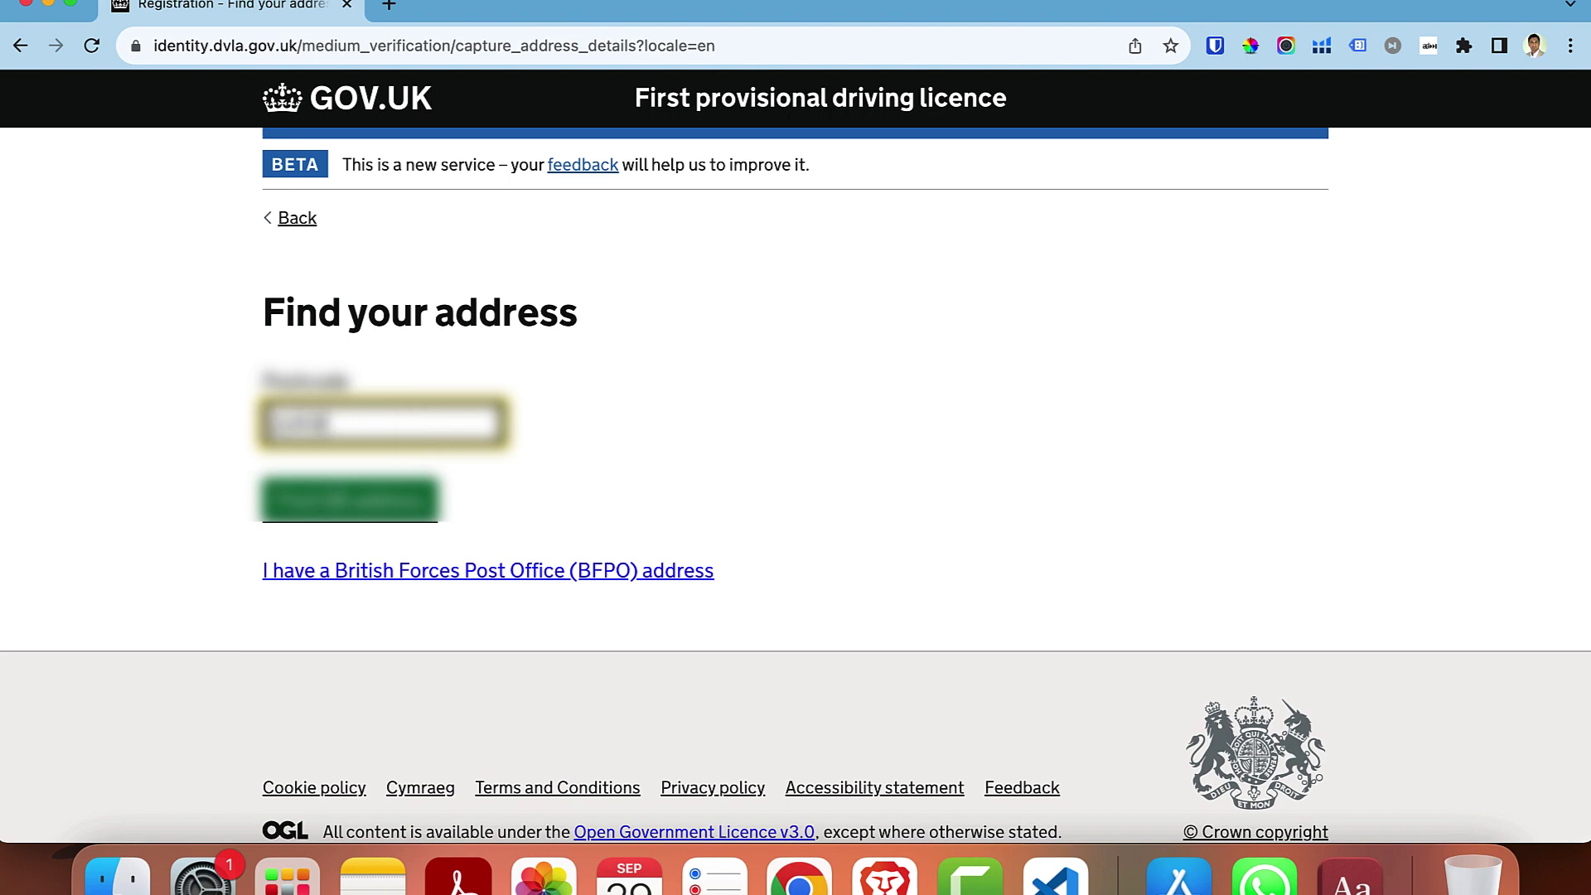
{"action": "left_click", "coordinate": [408, 509]}
{"action": "scroll", "coordinate": [391, 667], "scroll_direction": "down", "scroll_amount": 5}
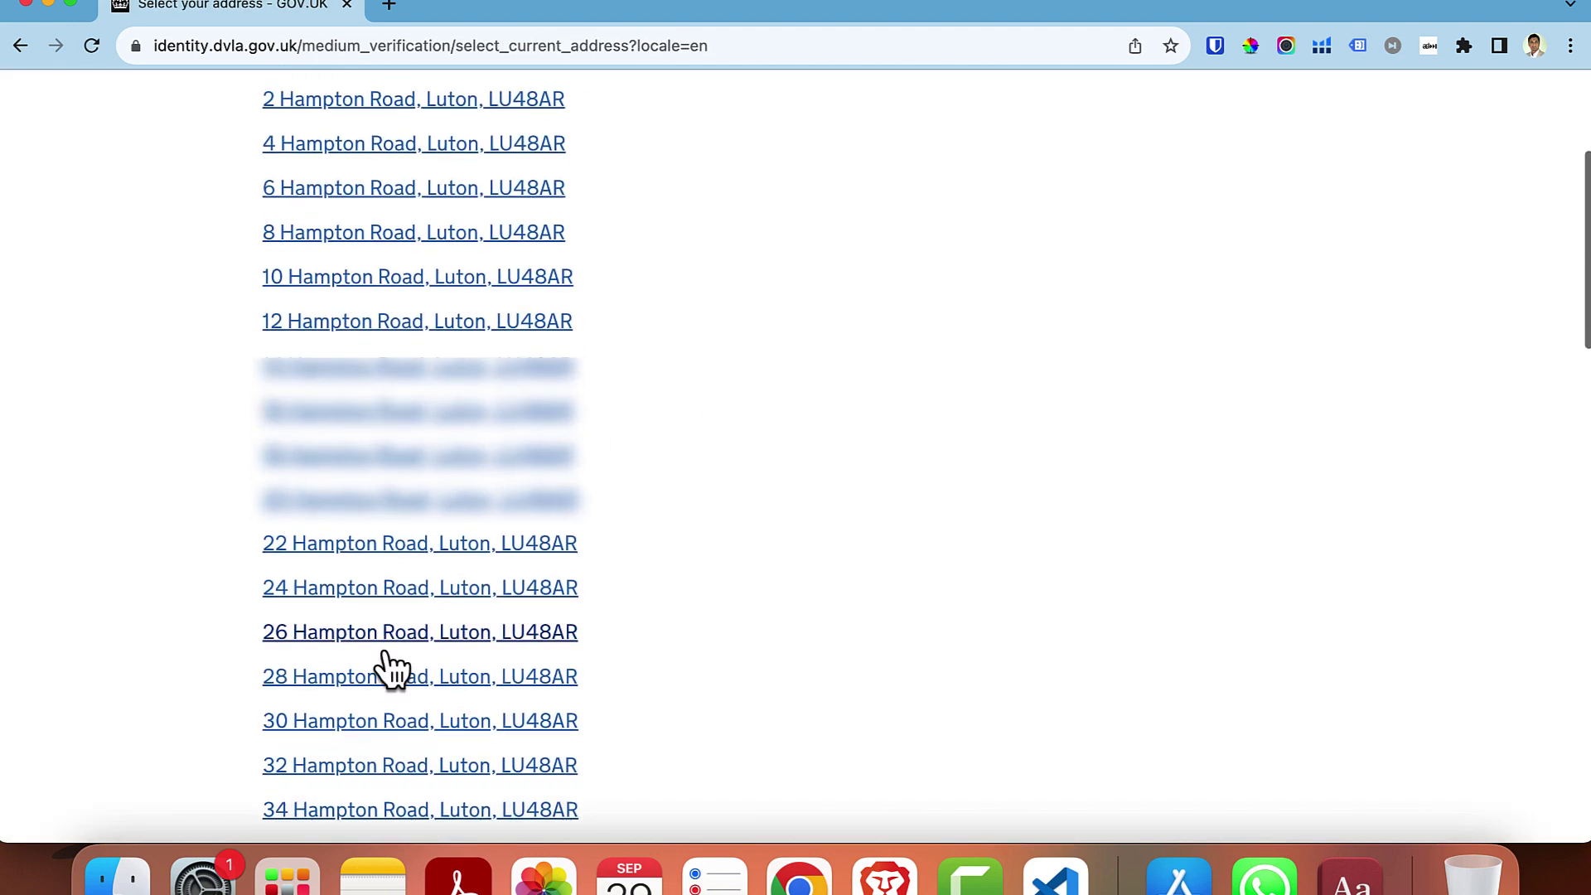
{"action": "left_click", "coordinate": [374, 722]}
{"action": "left_click", "coordinate": [350, 540]}
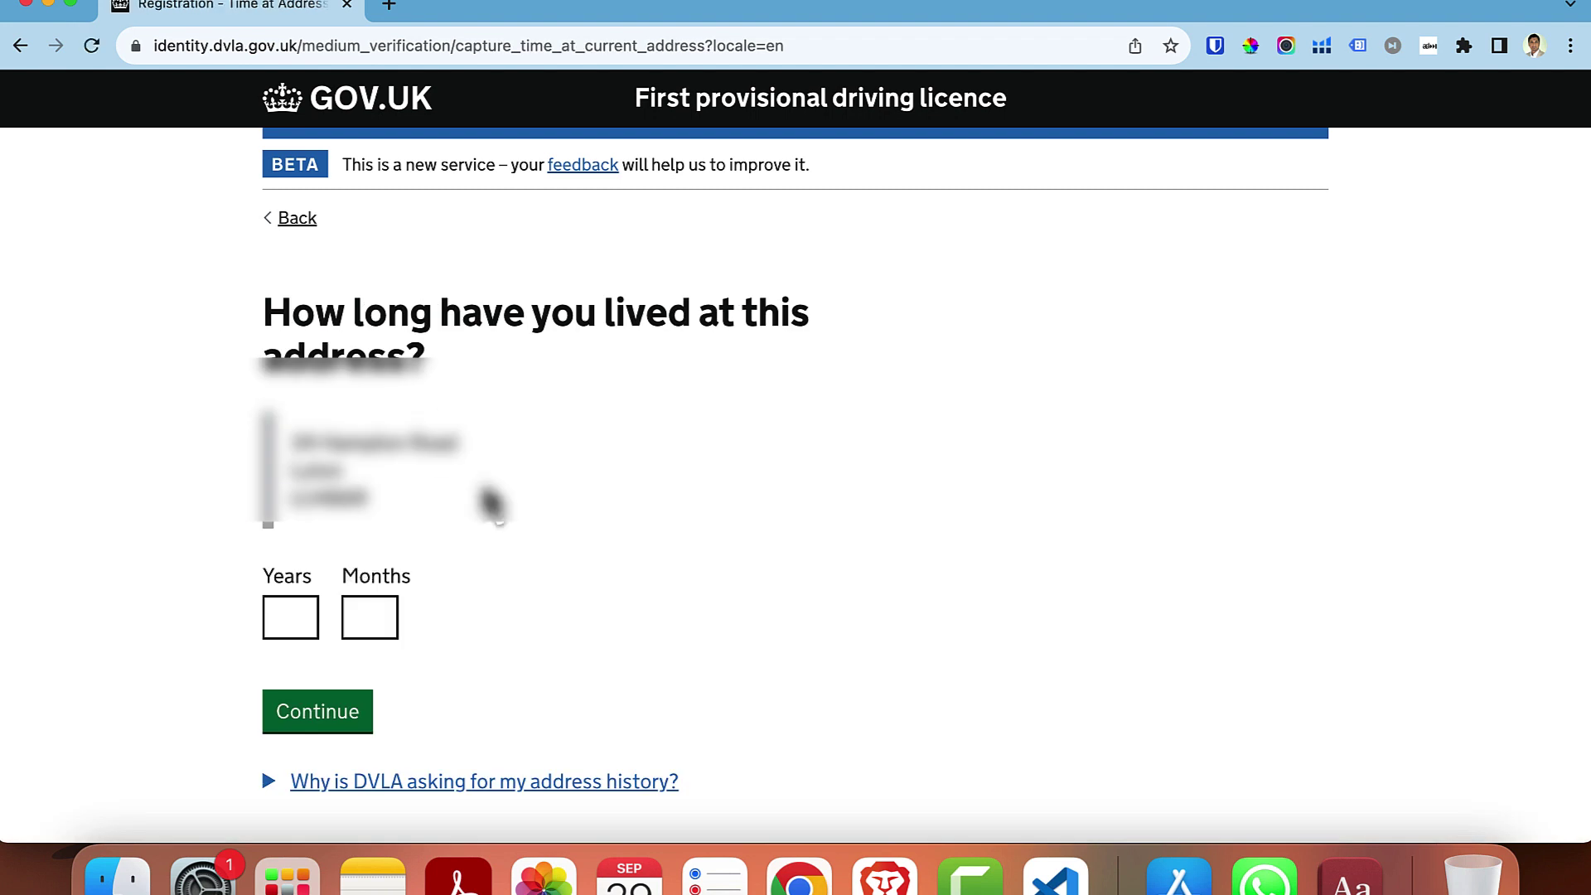
{"action": "left_click", "coordinate": [288, 617]}
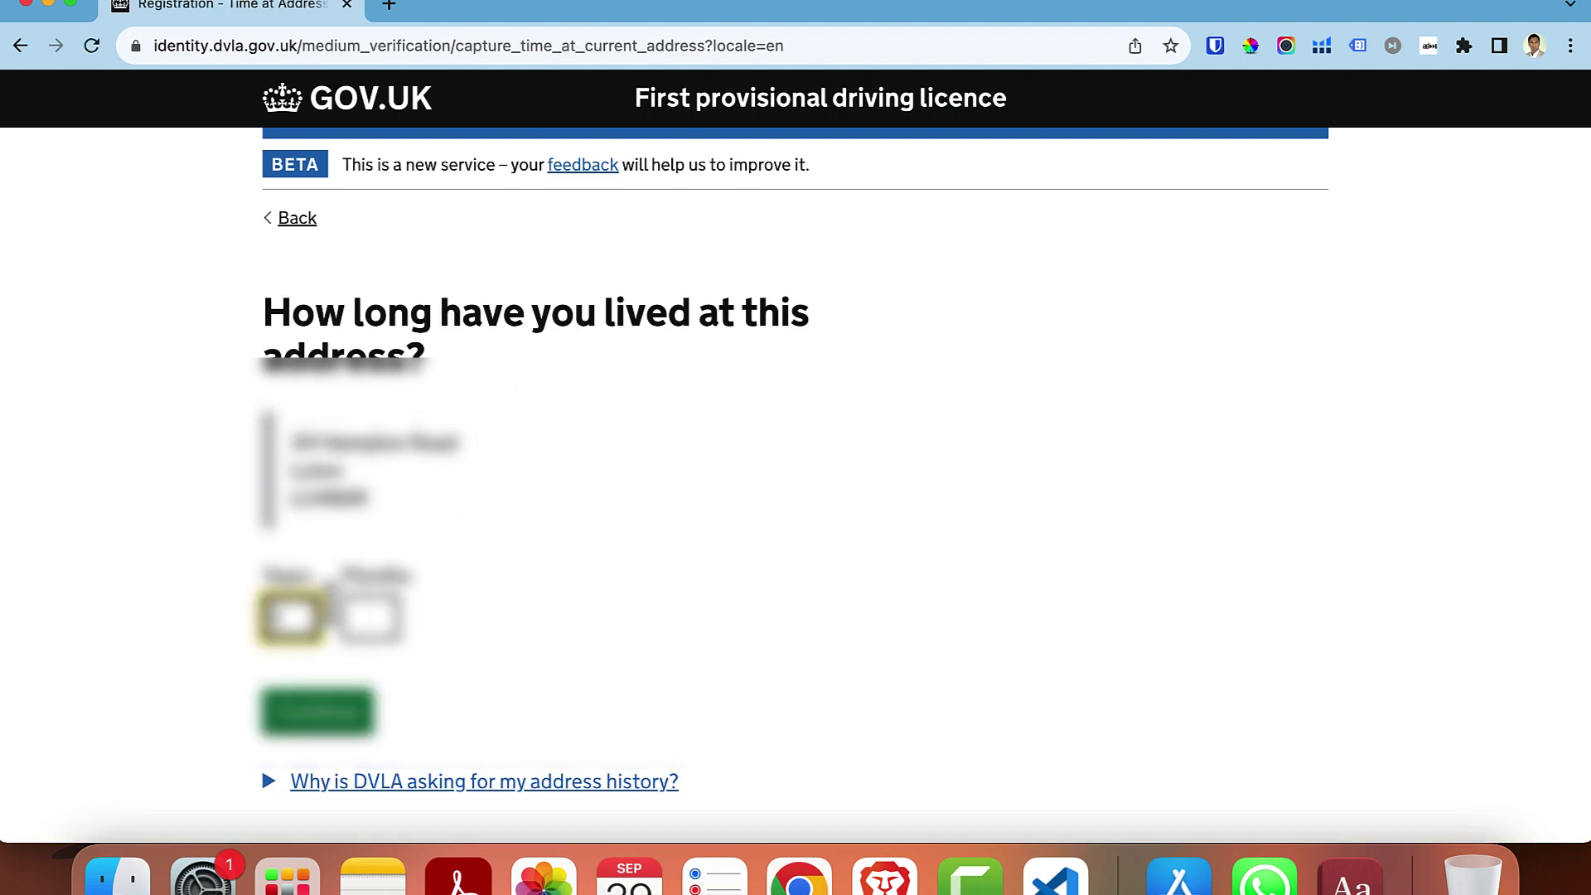
{"action": "left_click", "coordinate": [370, 617]}
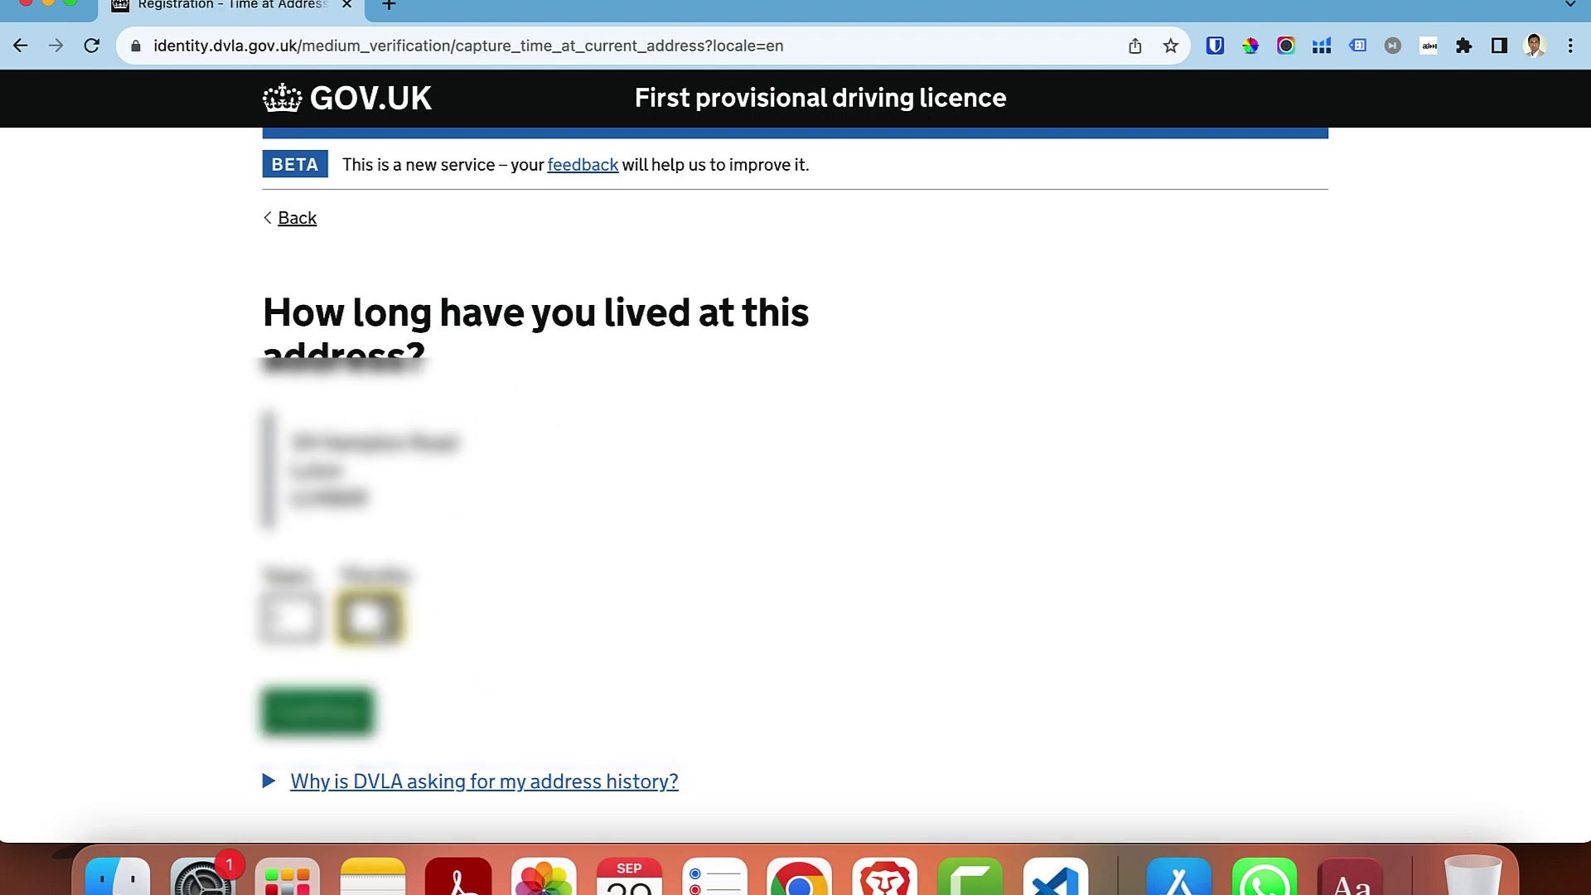
{"action": "left_click", "coordinate": [335, 724]}
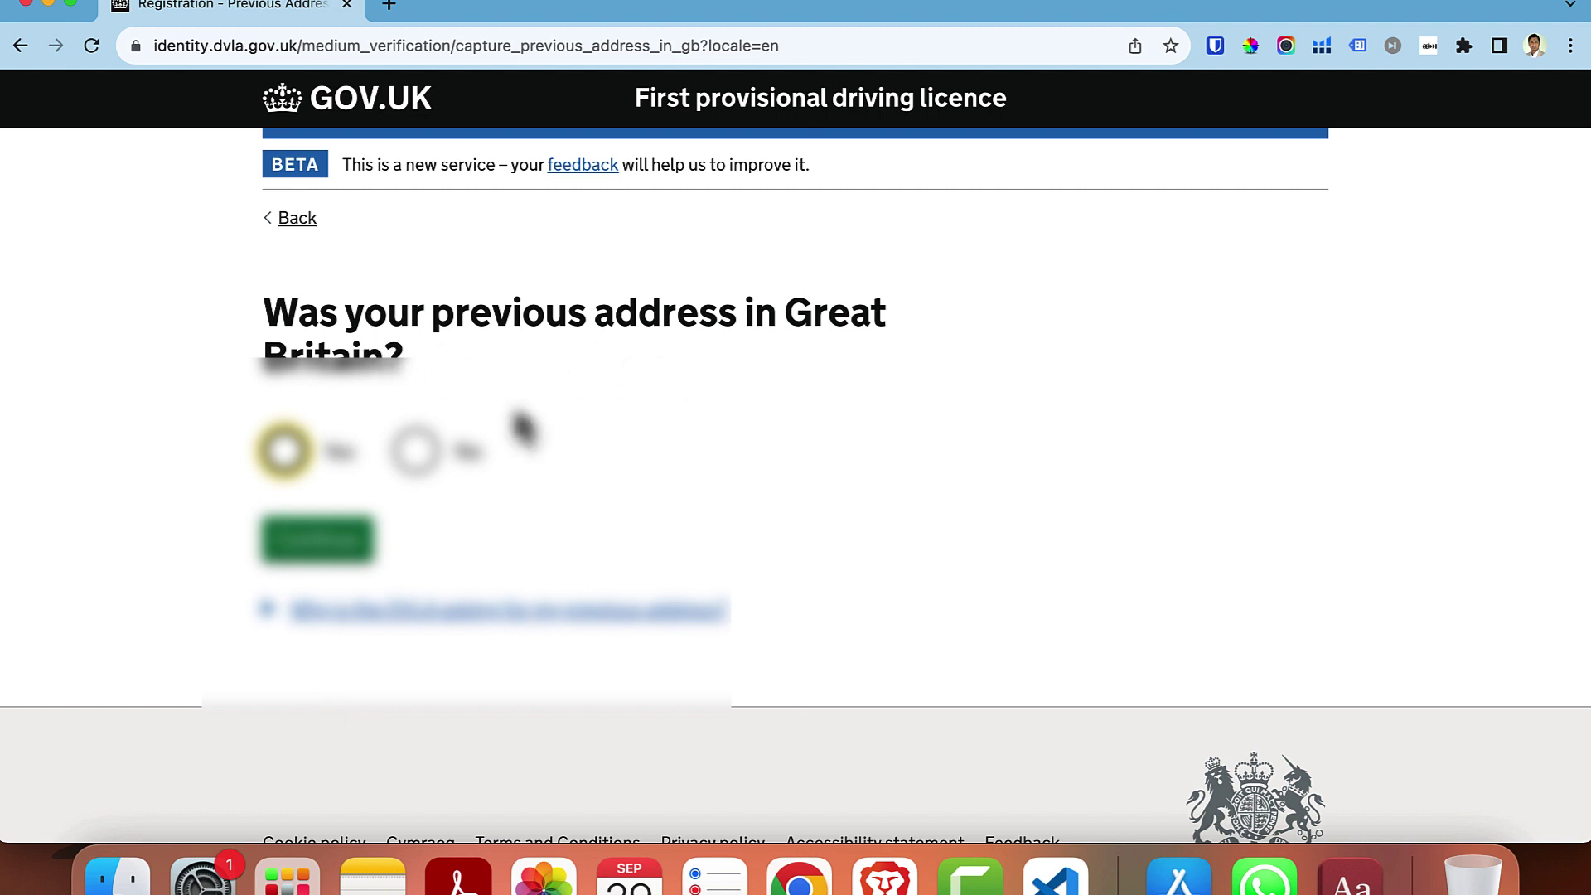
- Answer the previous-address question, look up the previous address, and enter the time lived there
{"action": "left_click", "coordinate": [414, 468]}
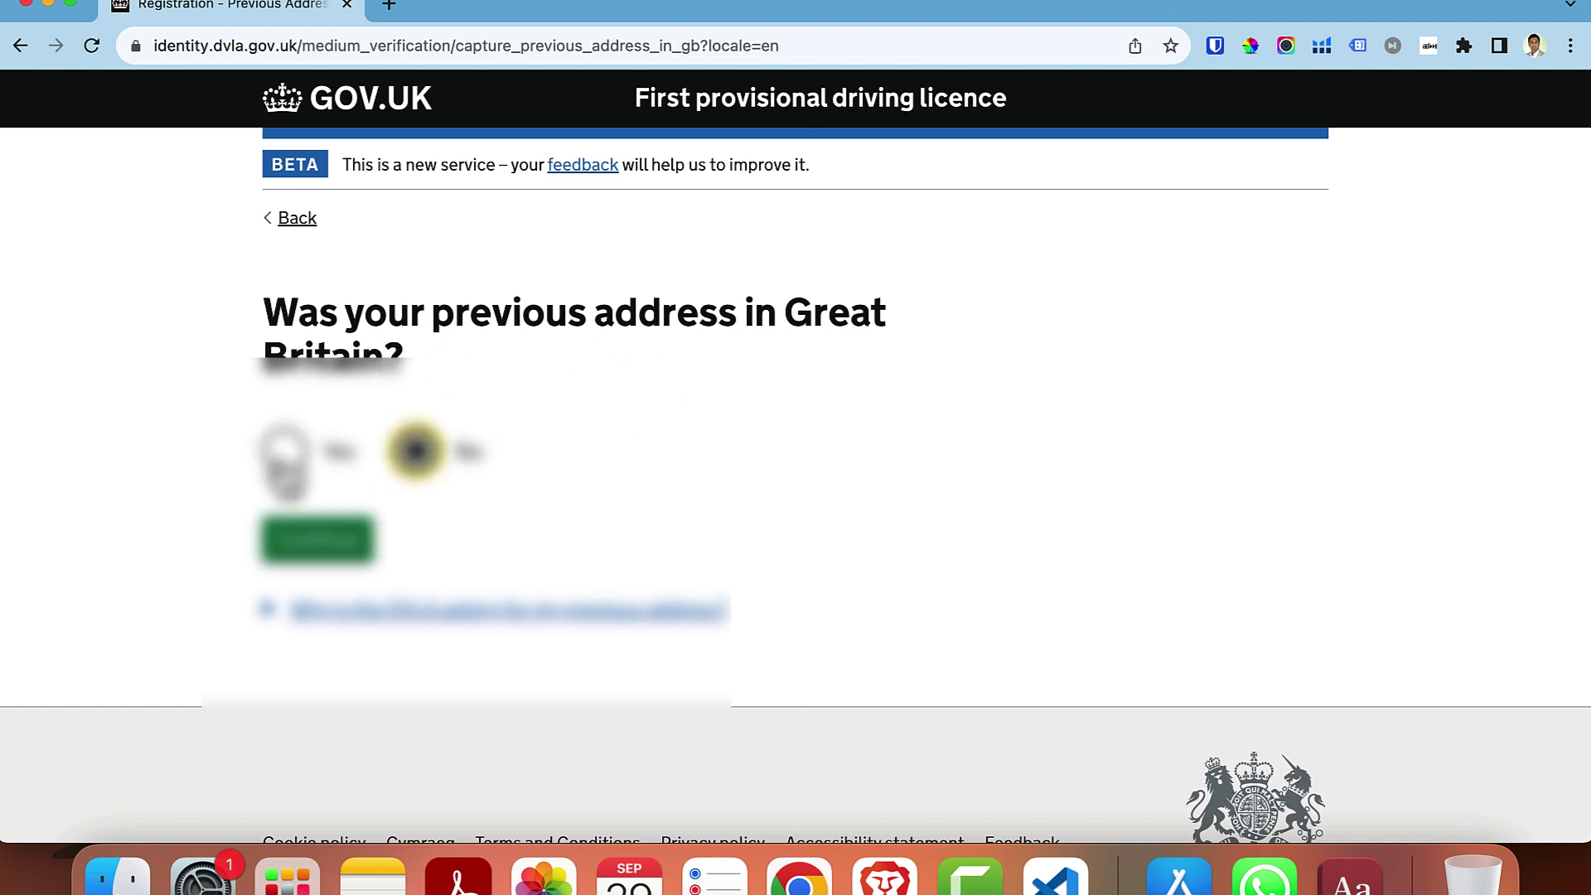
{"action": "left_click", "coordinate": [296, 484]}
{"action": "left_click", "coordinate": [317, 538]}
{"action": "left_click", "coordinate": [404, 433]}
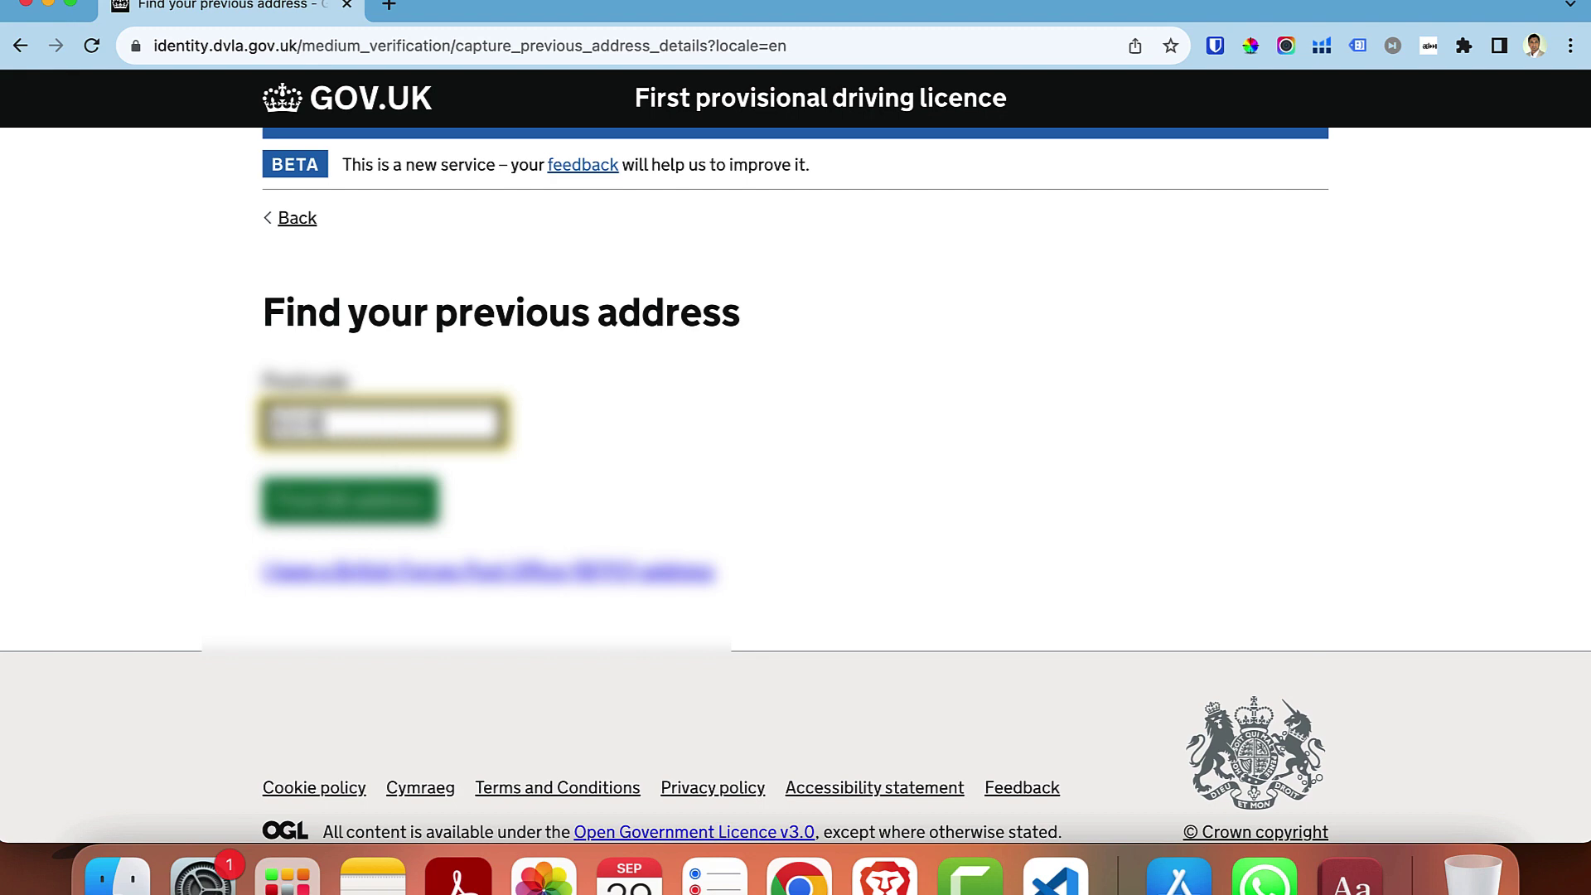
{"action": "left_click", "coordinate": [390, 497]}
{"action": "scroll", "coordinate": [748, 505], "scroll_direction": "down", "scroll_amount": 10}
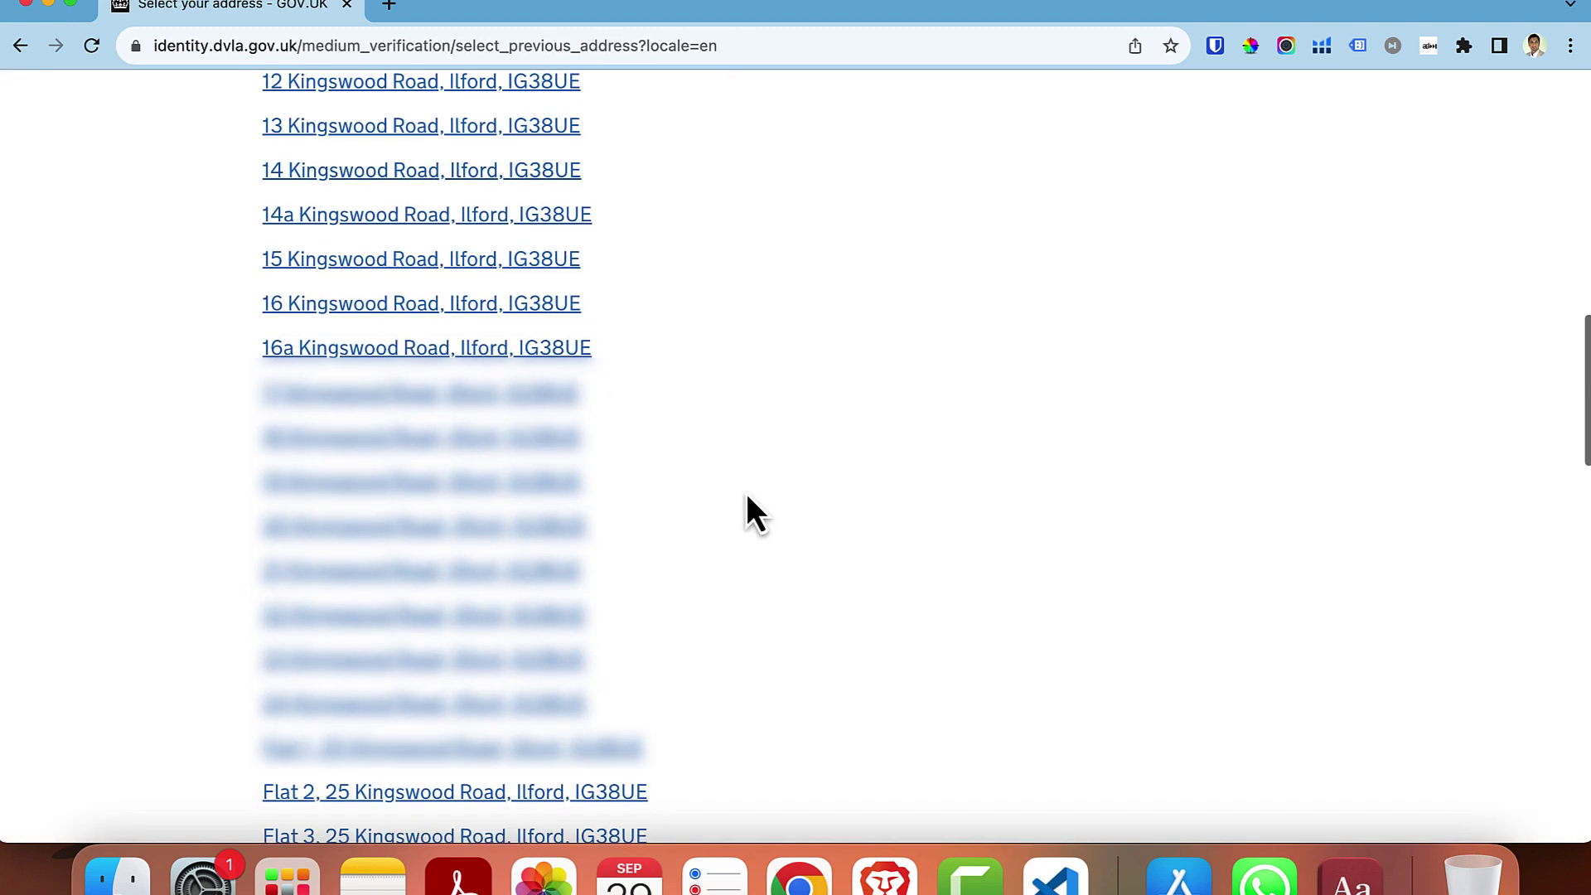
{"action": "scroll", "coordinate": [748, 497], "scroll_direction": "down", "scroll_amount": 6}
{"action": "left_click", "coordinate": [508, 497]}
{"action": "left_click", "coordinate": [390, 548]}
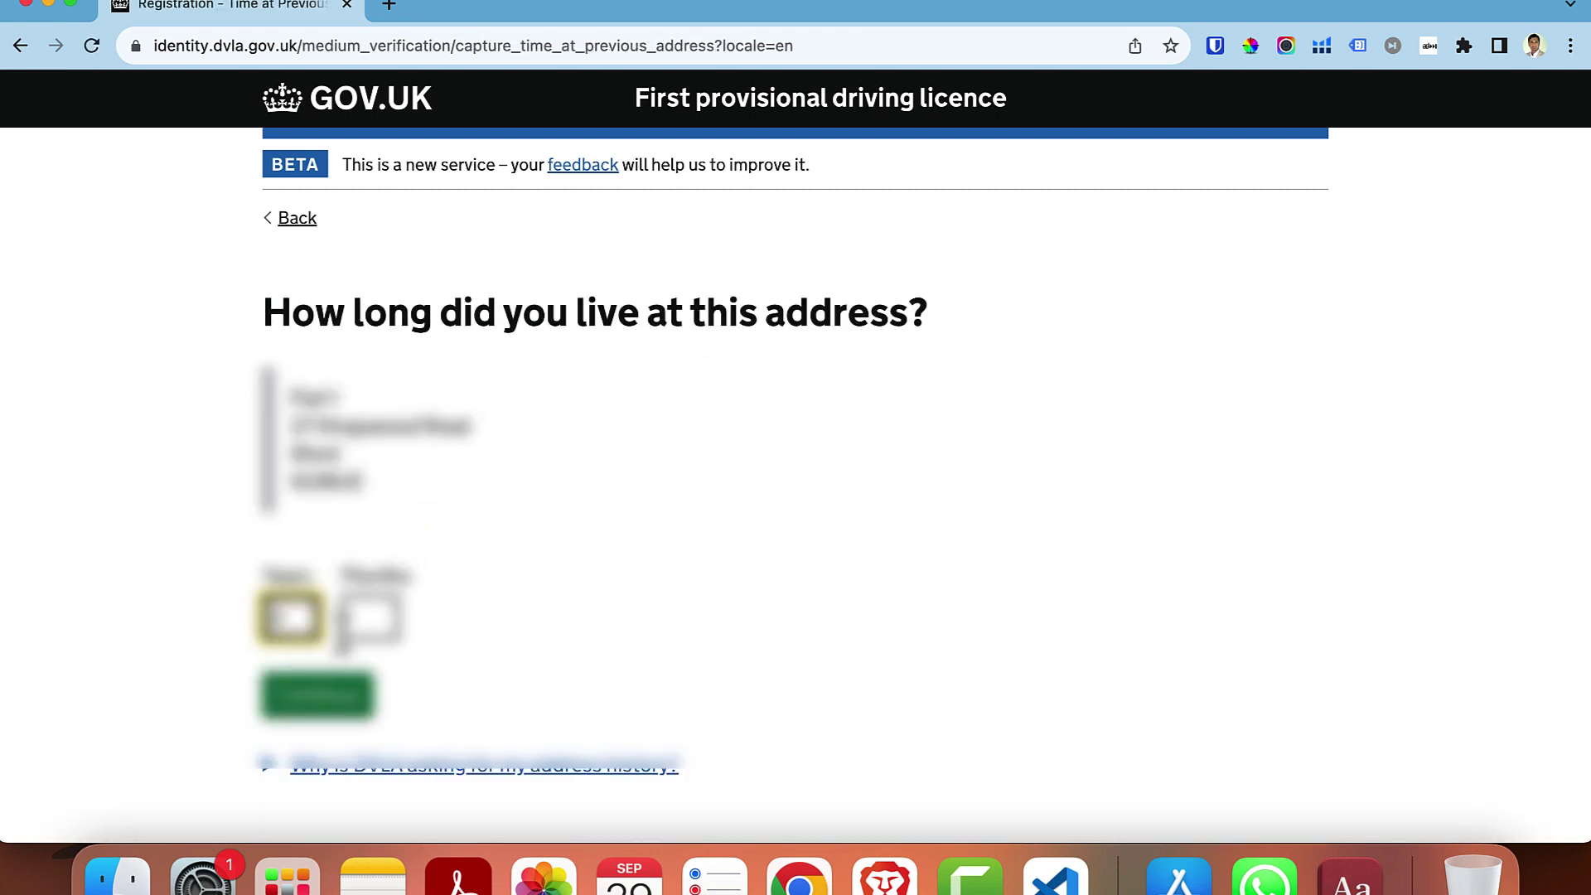
{"action": "left_click", "coordinate": [369, 617]}
{"action": "left_click", "coordinate": [334, 708]}
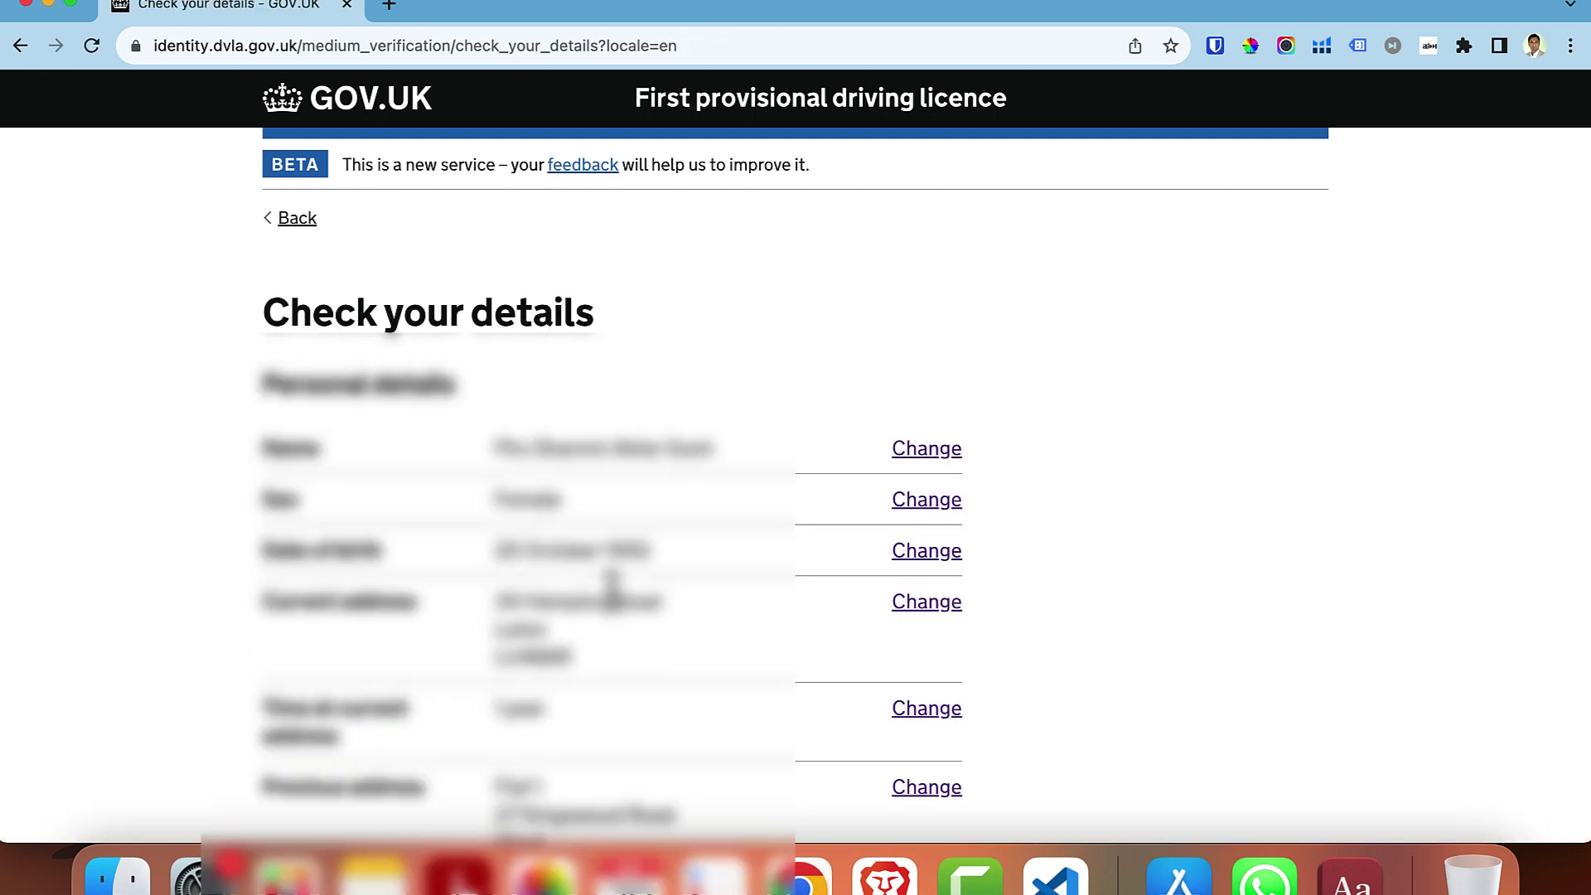
- Confirm the details, choose Biometric residence permit as identity document, and answer Yes on digital immigration status
{"action": "scroll", "coordinate": [614, 586], "scroll_direction": "down", "scroll_amount": 9}
{"action": "left_click", "coordinate": [422, 627]}
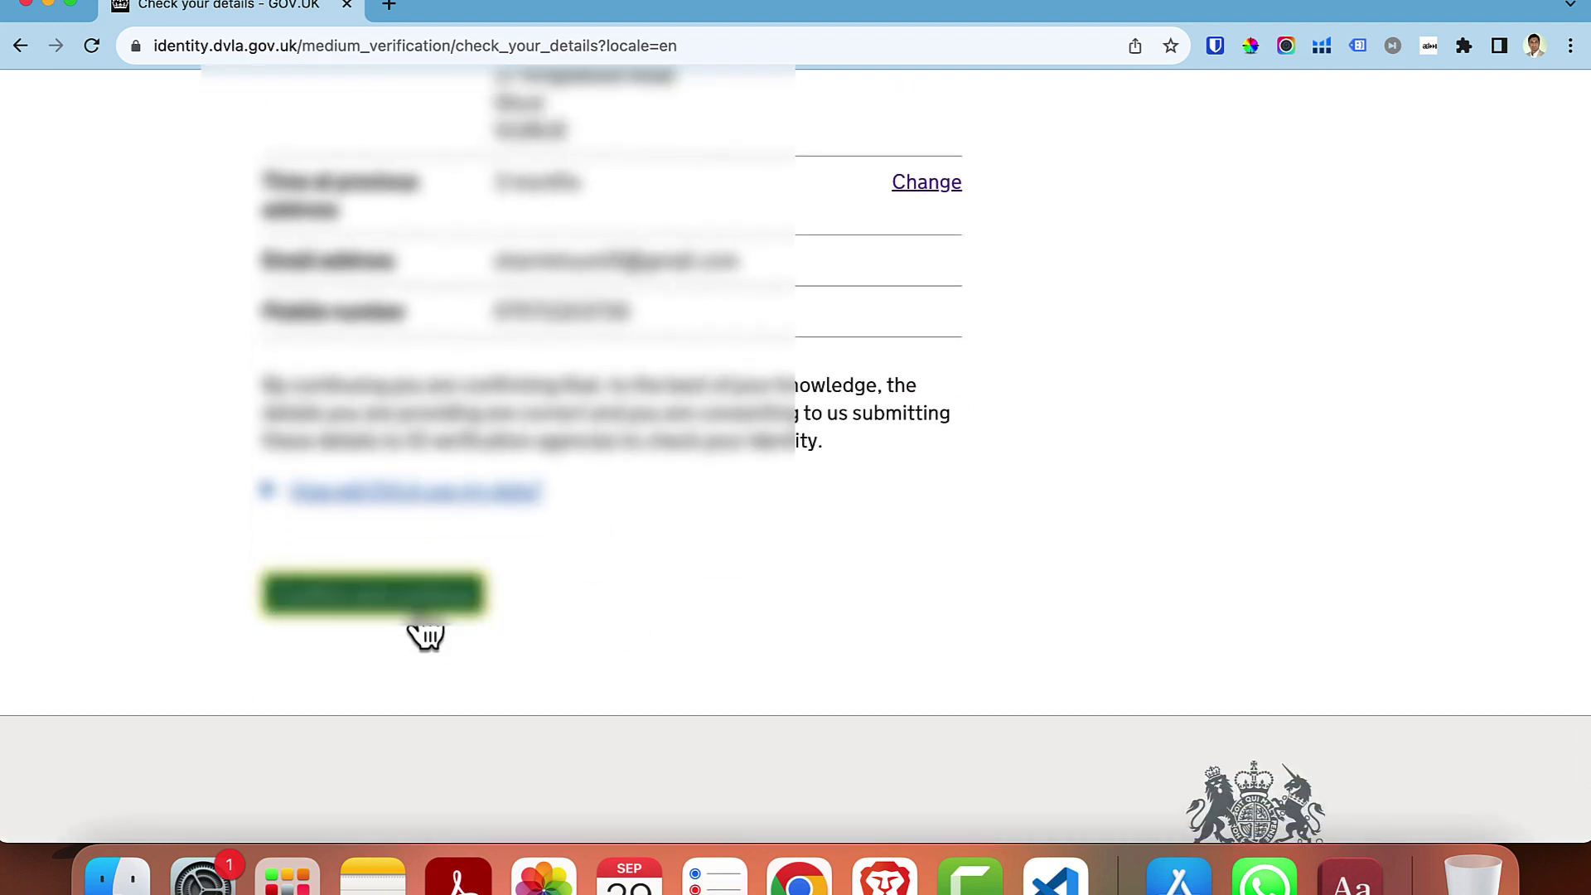
{"action": "scroll", "coordinate": [842, 585], "scroll_direction": "down", "scroll_amount": 1}
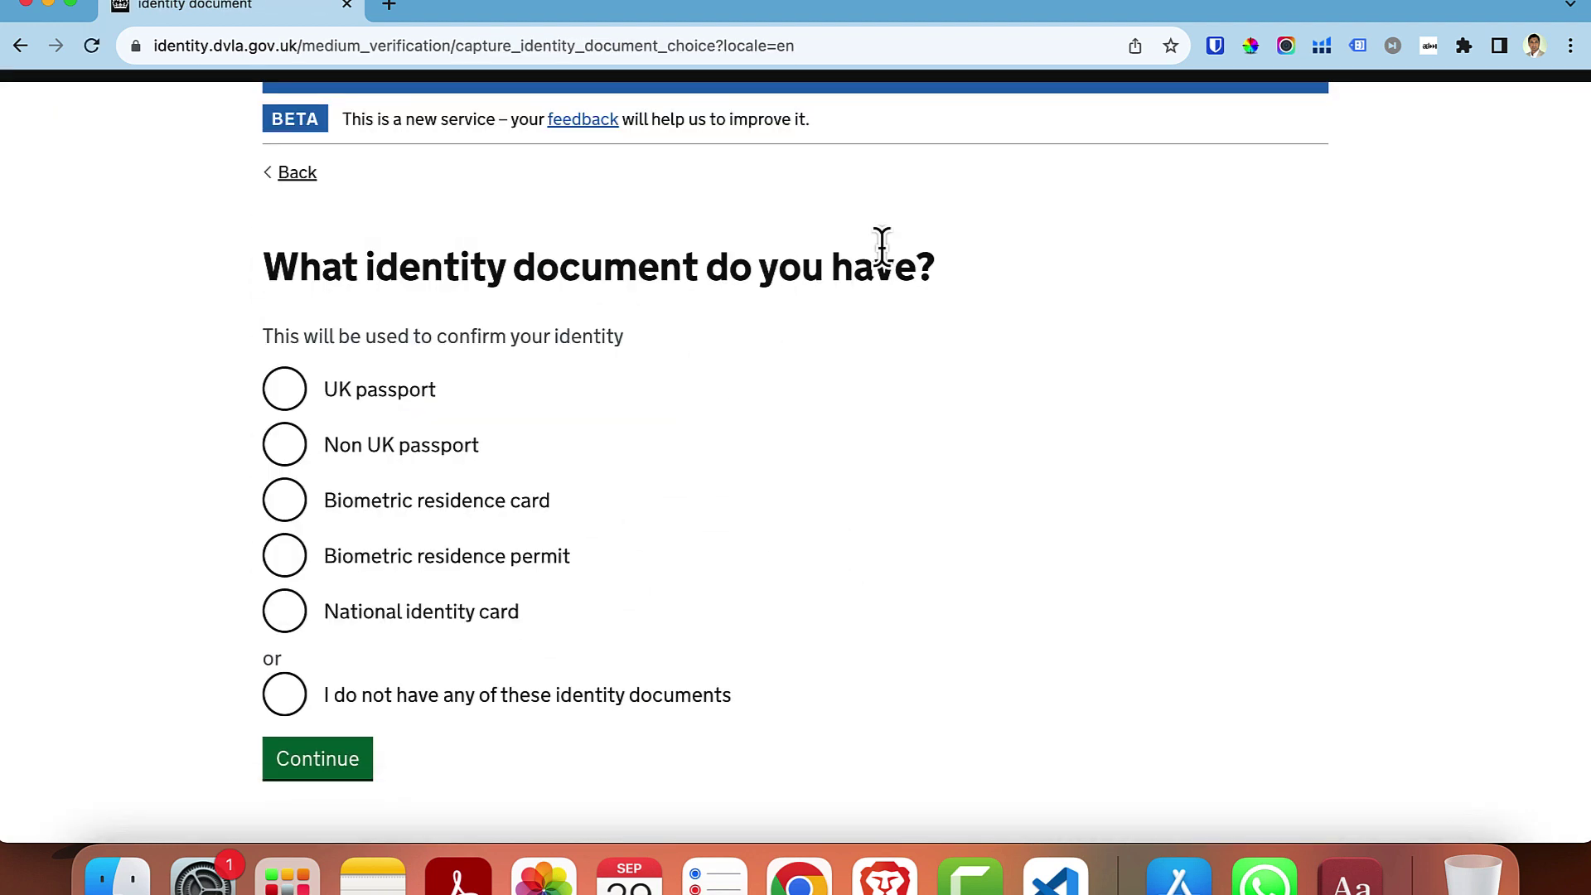
{"action": "left_click", "coordinate": [285, 504]}
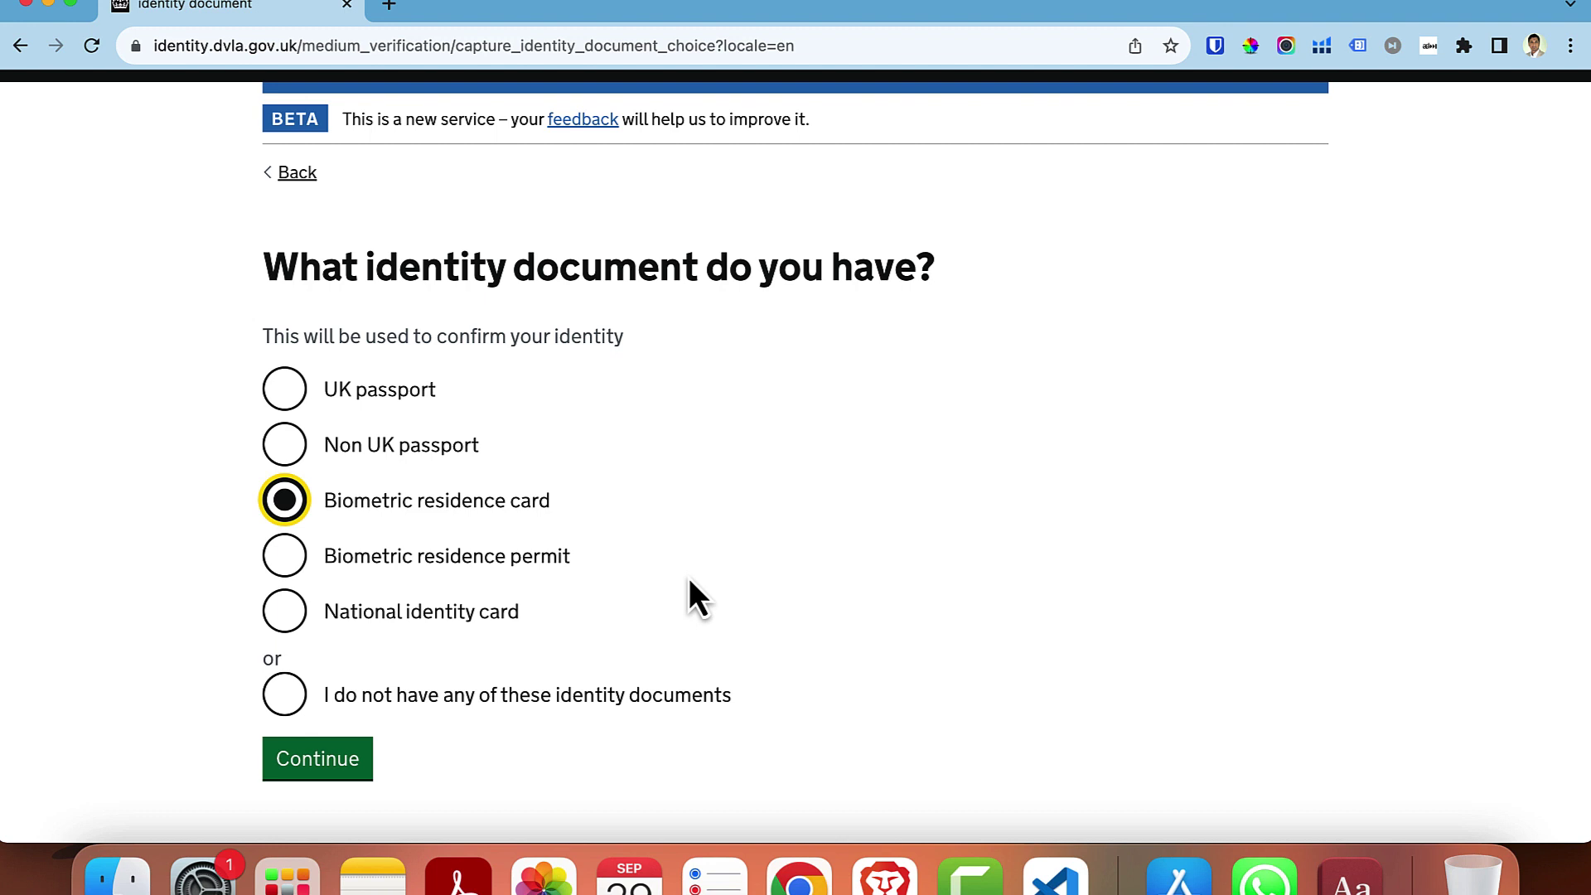
{"action": "left_click", "coordinate": [283, 570]}
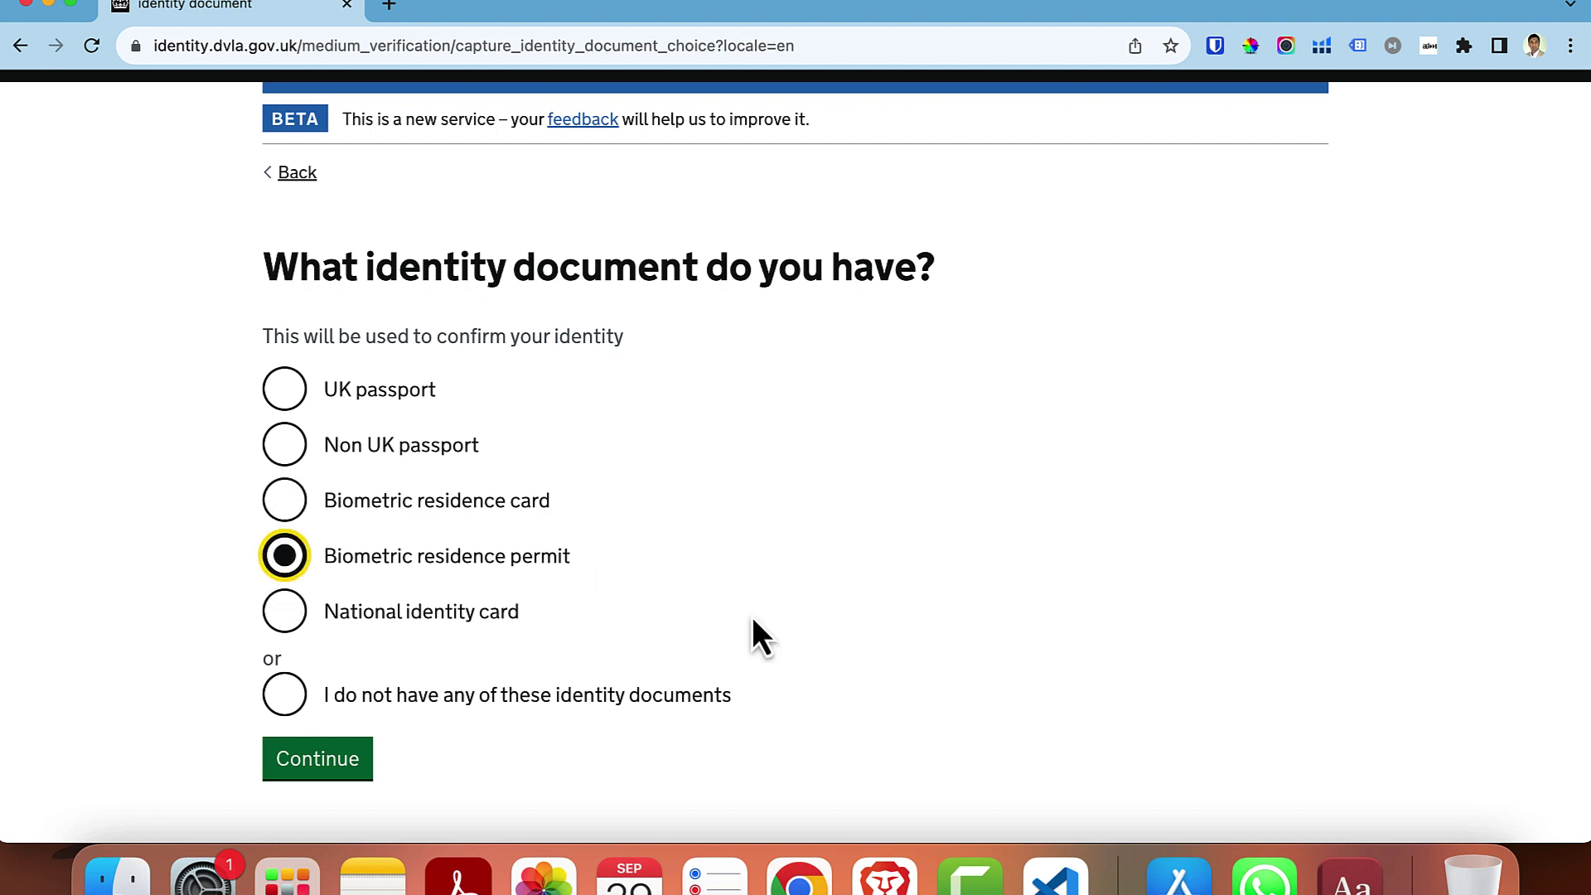
{"action": "left_click", "coordinate": [335, 763]}
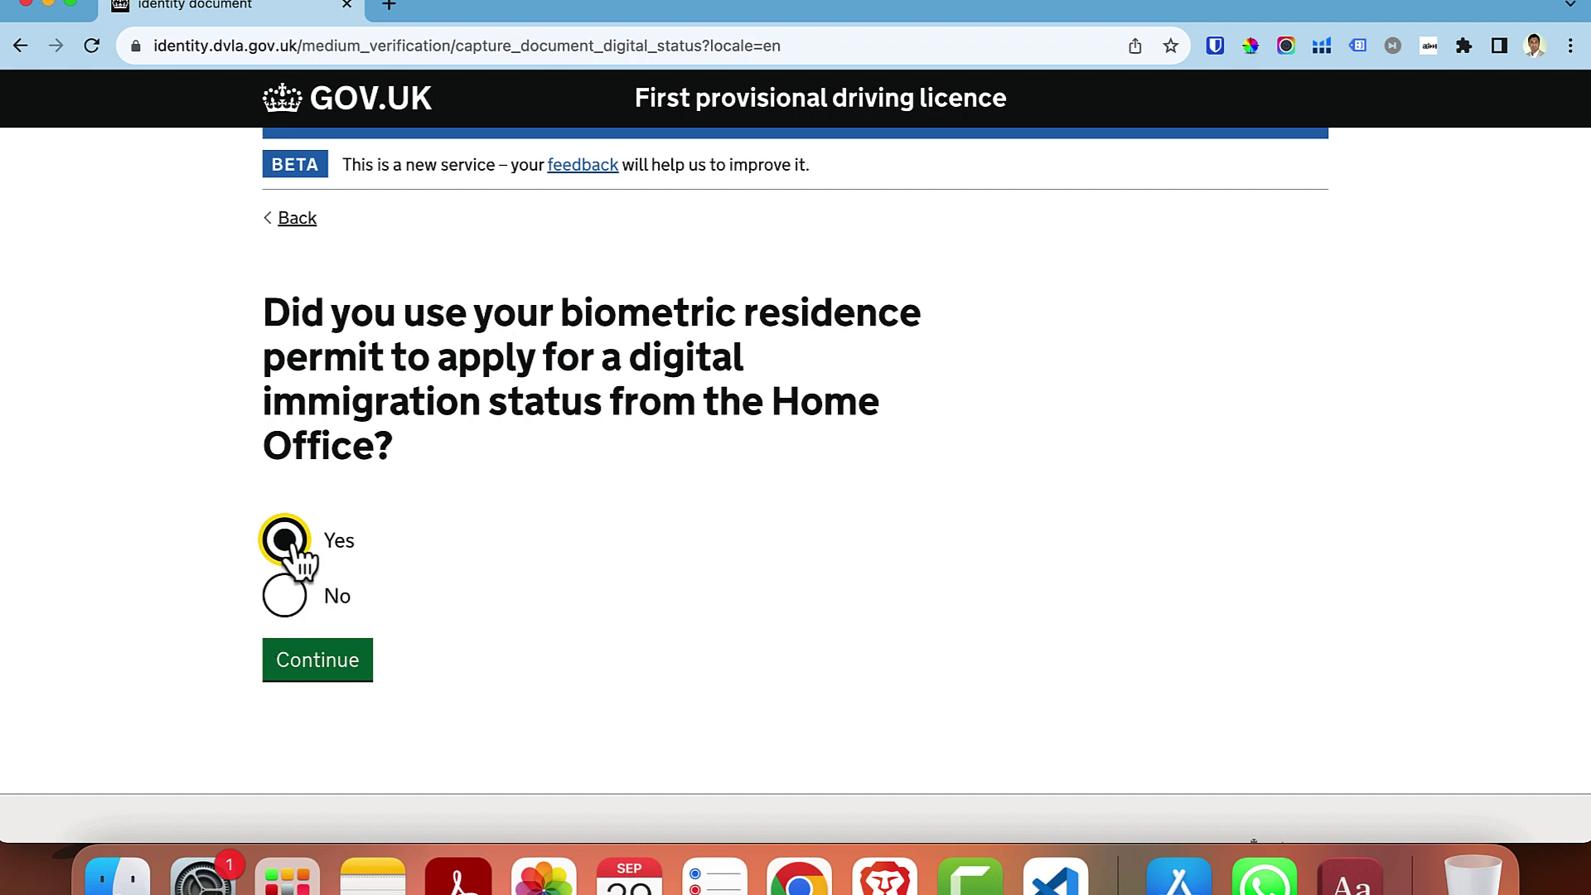
{"action": "left_click", "coordinate": [343, 671]}
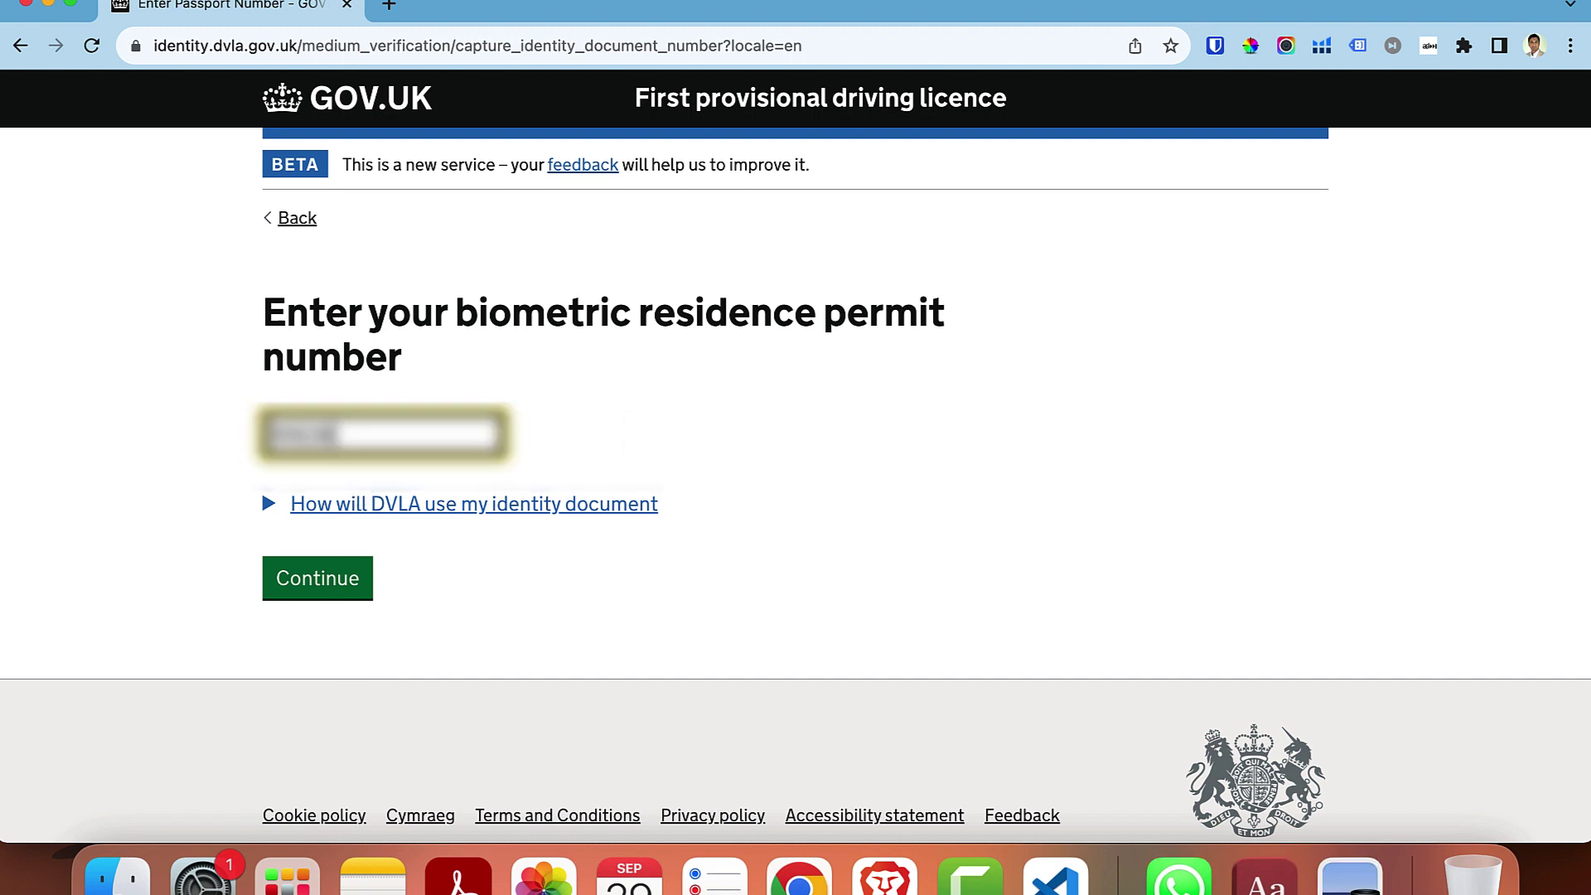
- Submit the permit number, then switch to the old online service after verification fails
{"action": "type", "text": "????"}
{"action": "left_click", "coordinate": [323, 584]}
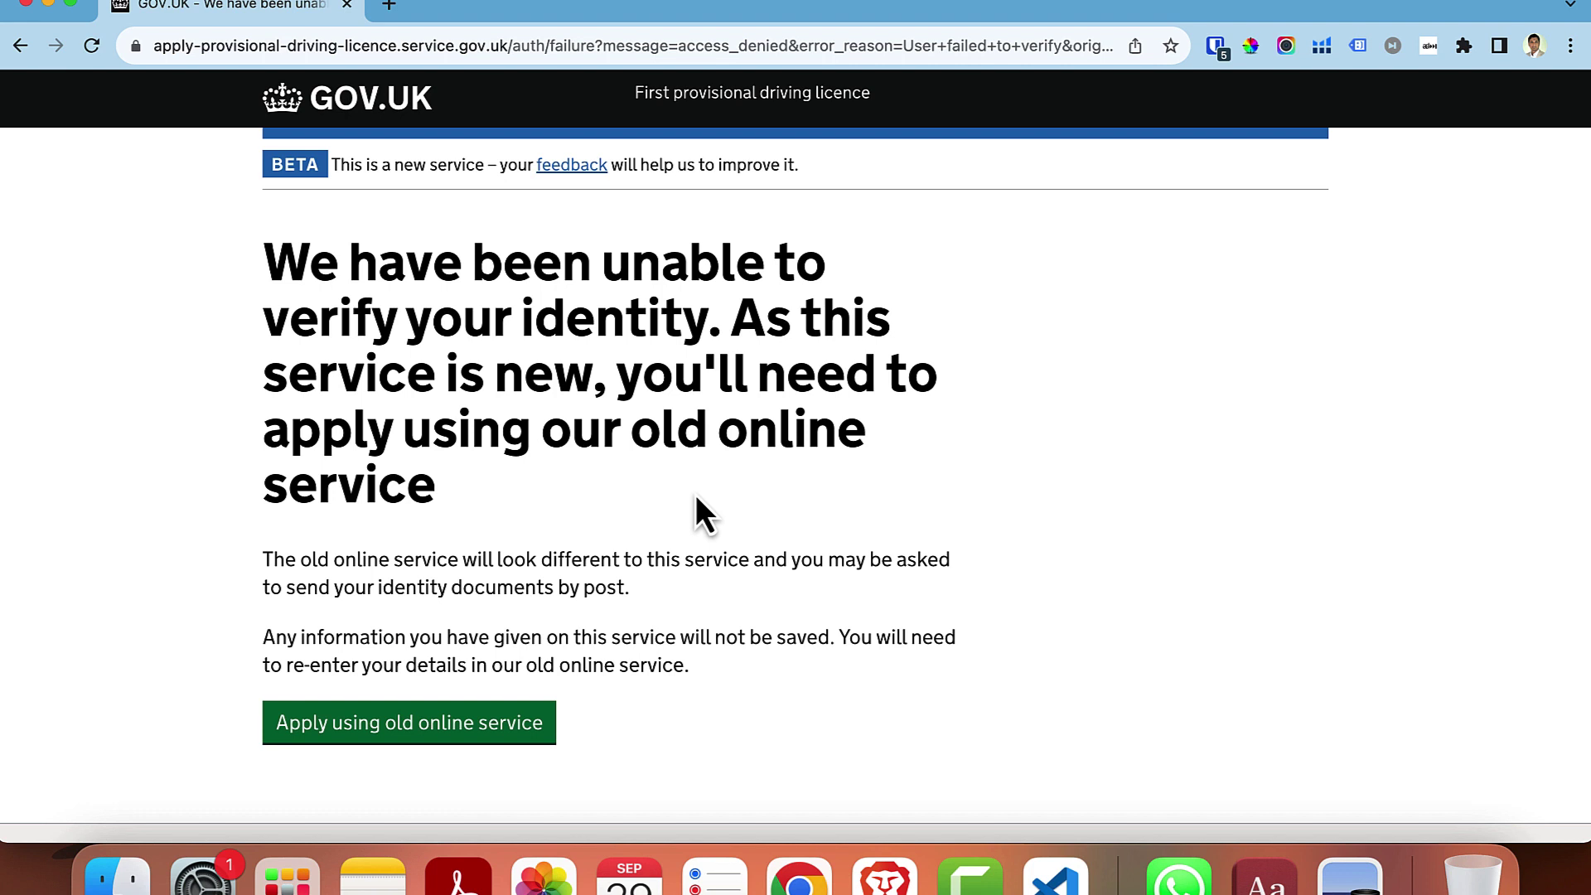
{"action": "left_click", "coordinate": [421, 735]}
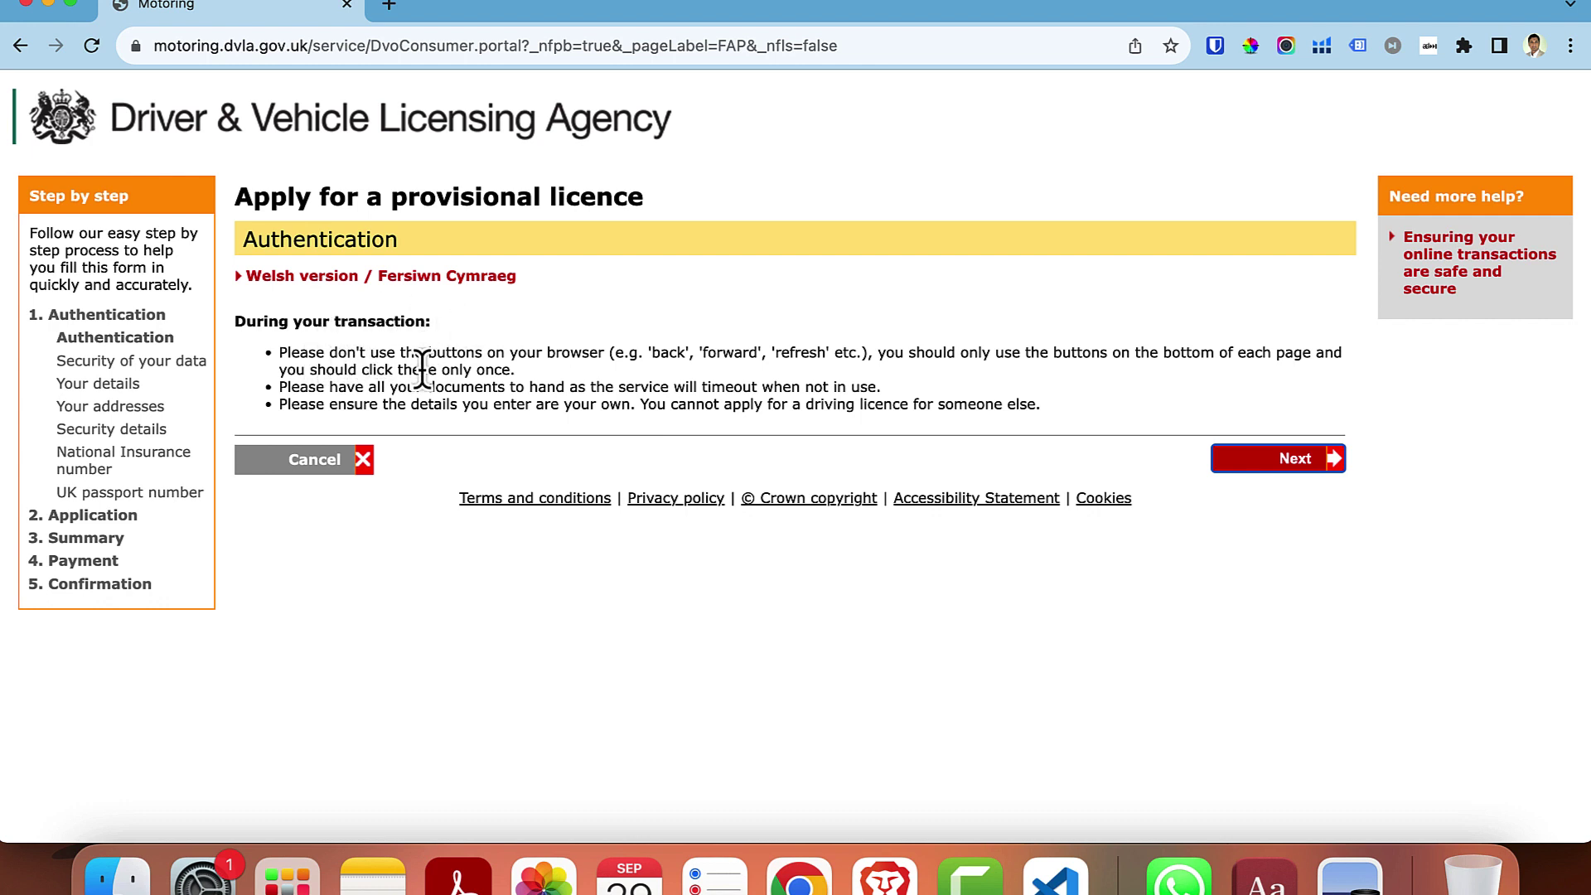
- Pass the Security of your data step and enter title Mrs with saved forename and surname
{"action": "left_click", "coordinate": [1297, 464]}
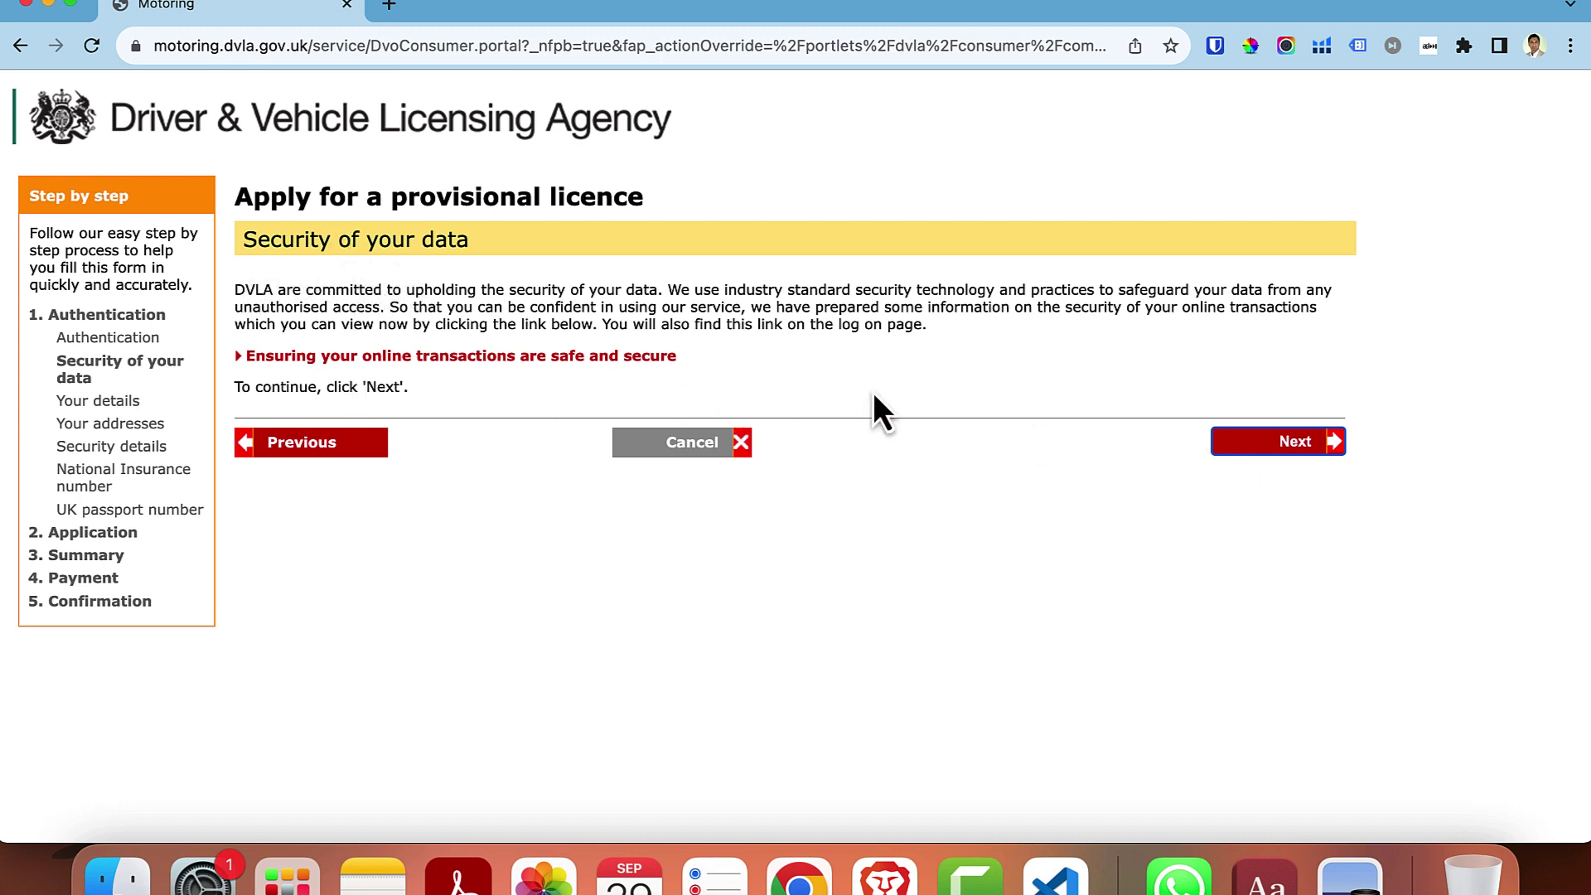
{"action": "left_click", "coordinate": [1303, 456]}
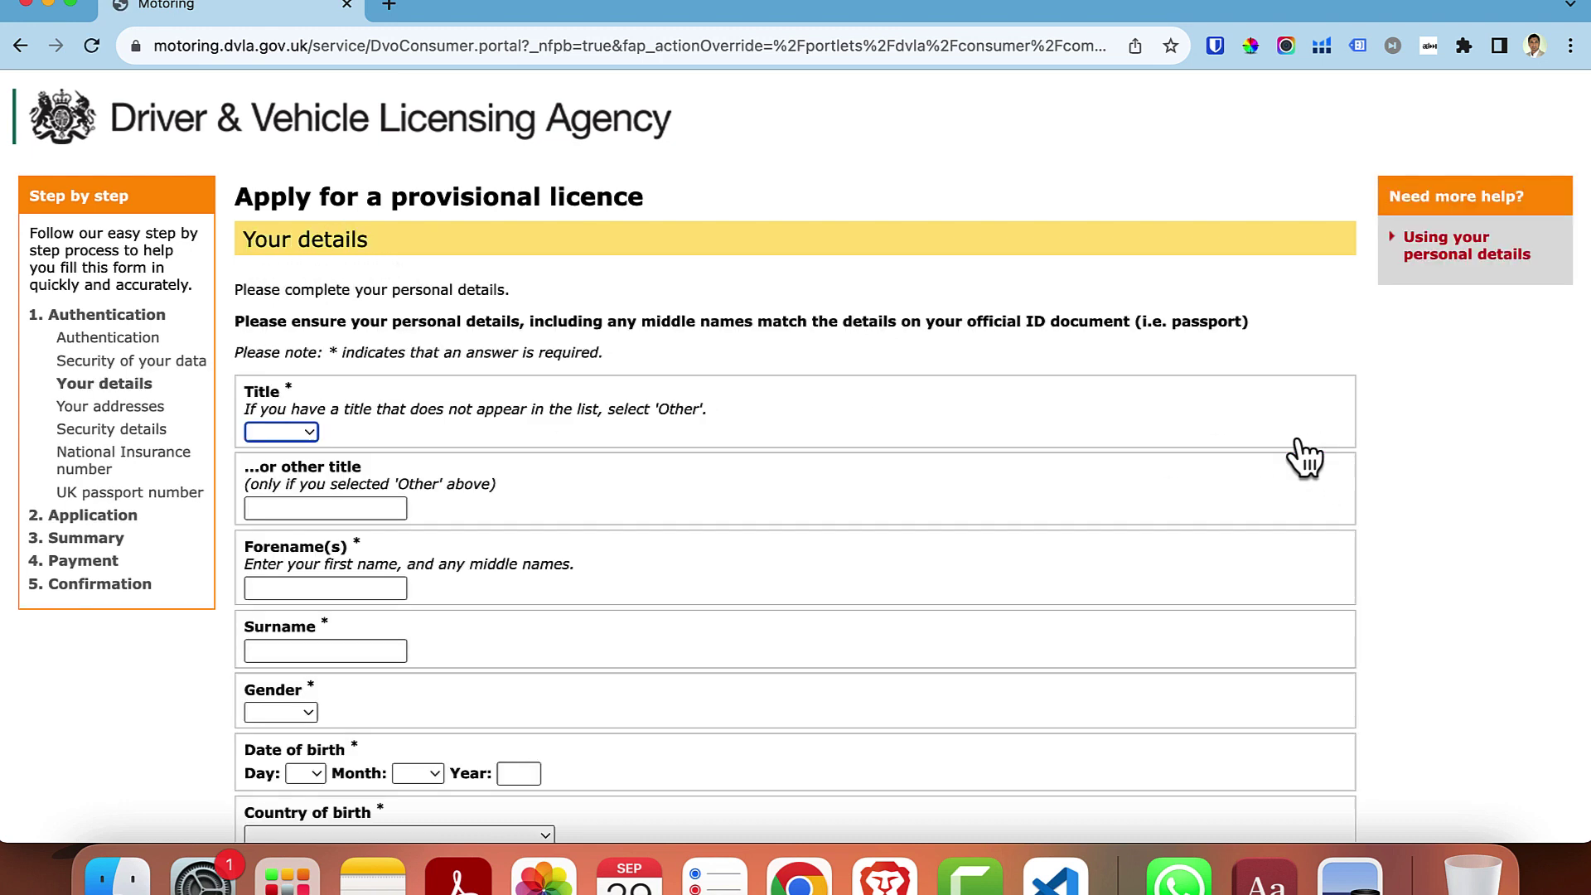
{"action": "left_click", "coordinate": [305, 431]}
{"action": "left_click", "coordinate": [286, 488]}
{"action": "left_click", "coordinate": [287, 507]}
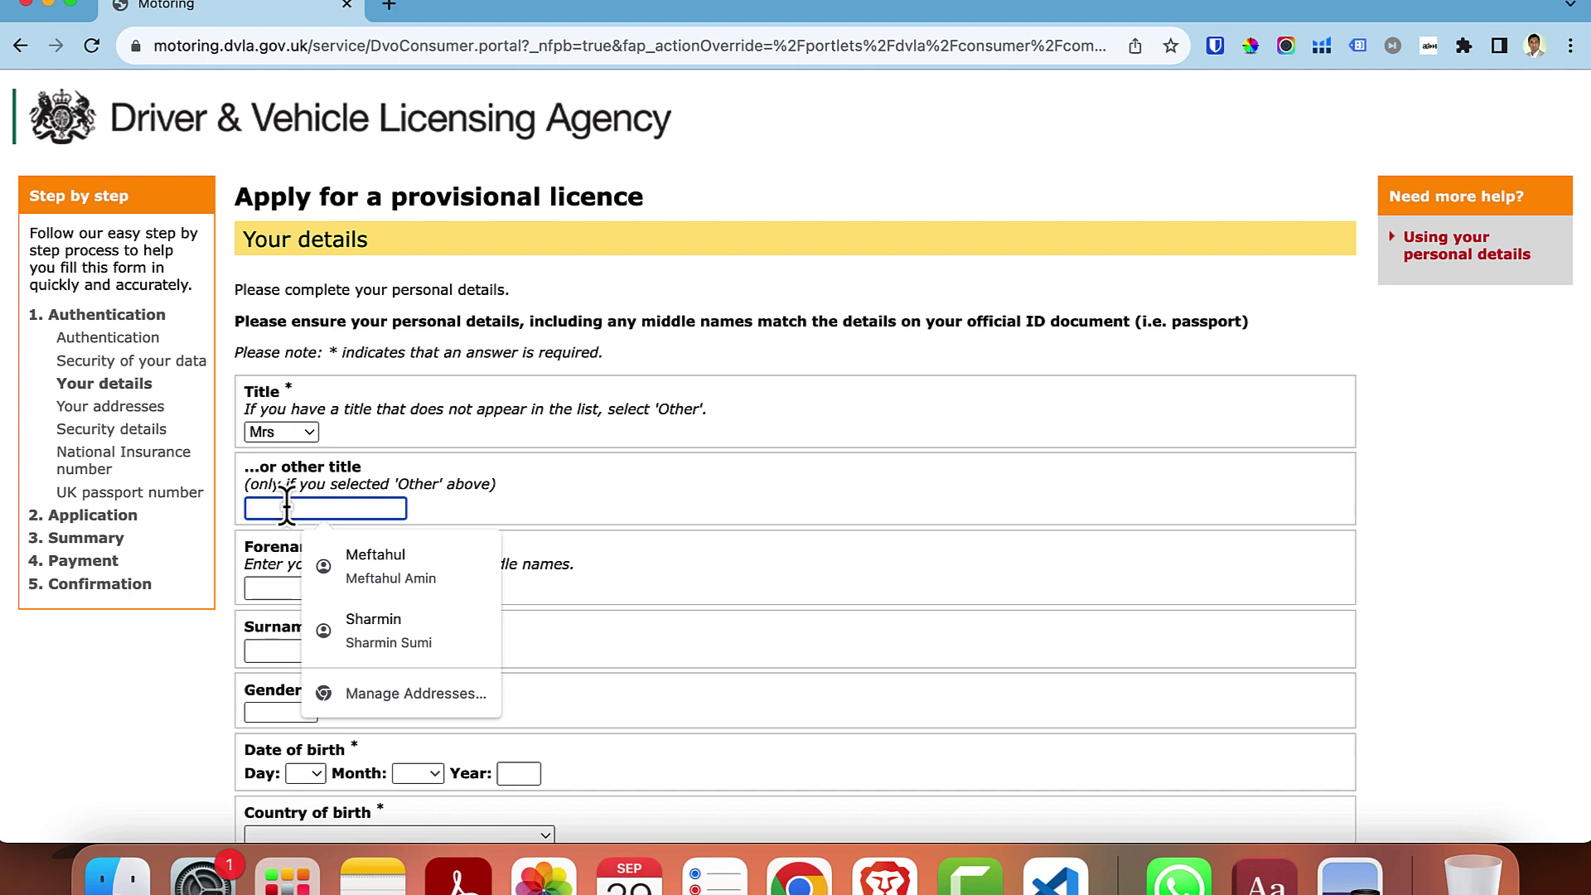
{"action": "left_click", "coordinate": [693, 460]}
{"action": "scroll", "coordinate": [693, 460], "scroll_direction": "down", "scroll_amount": 3}
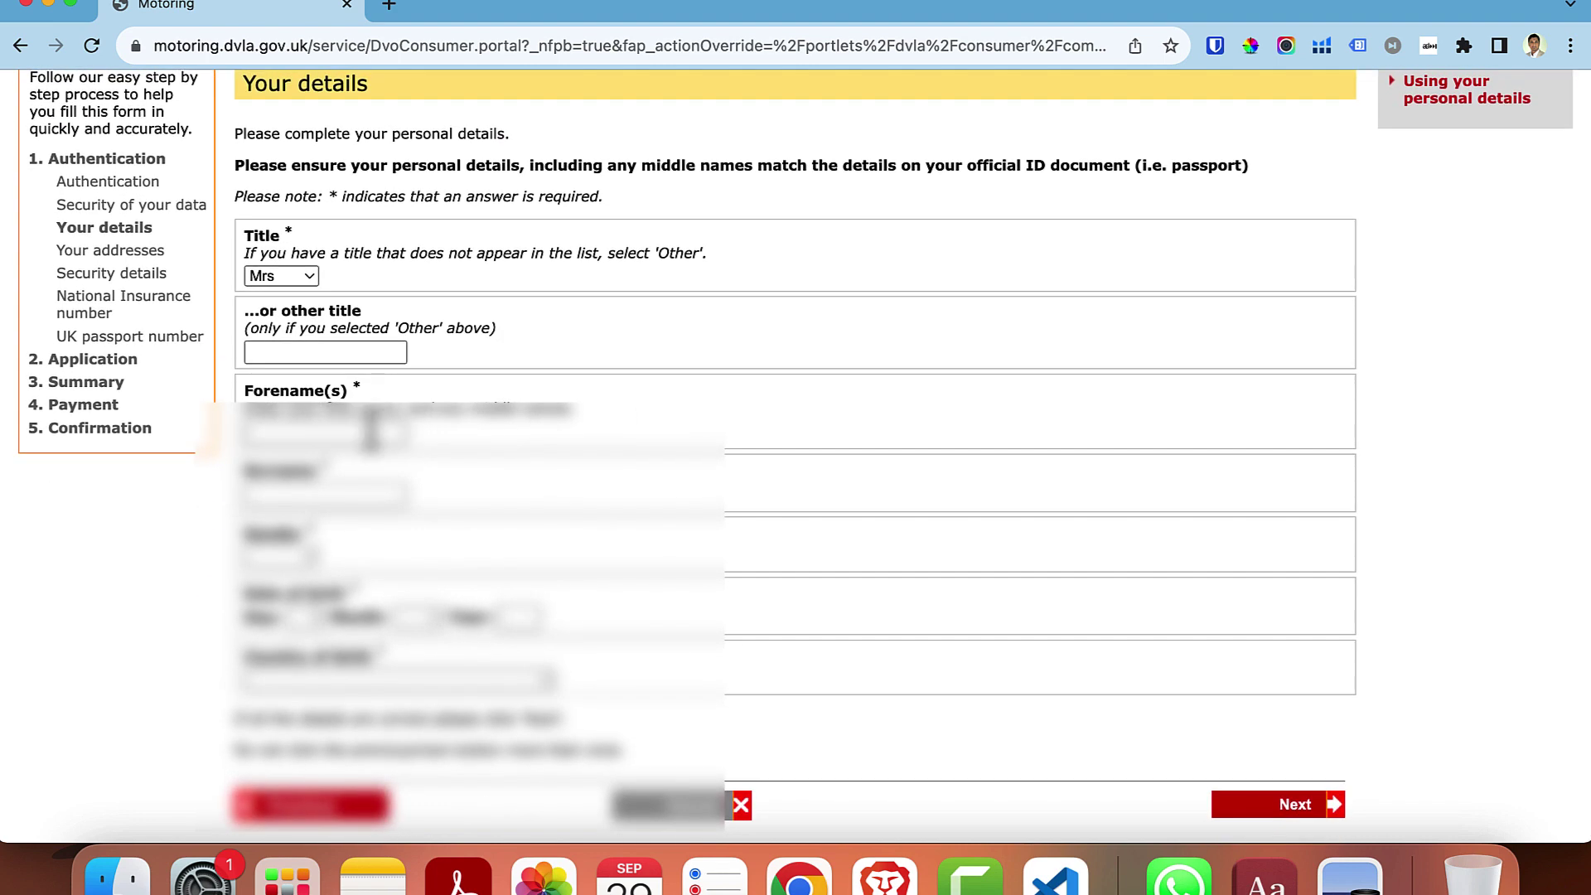
{"action": "left_click", "coordinate": [366, 436]}
{"action": "left_click", "coordinate": [373, 489]}
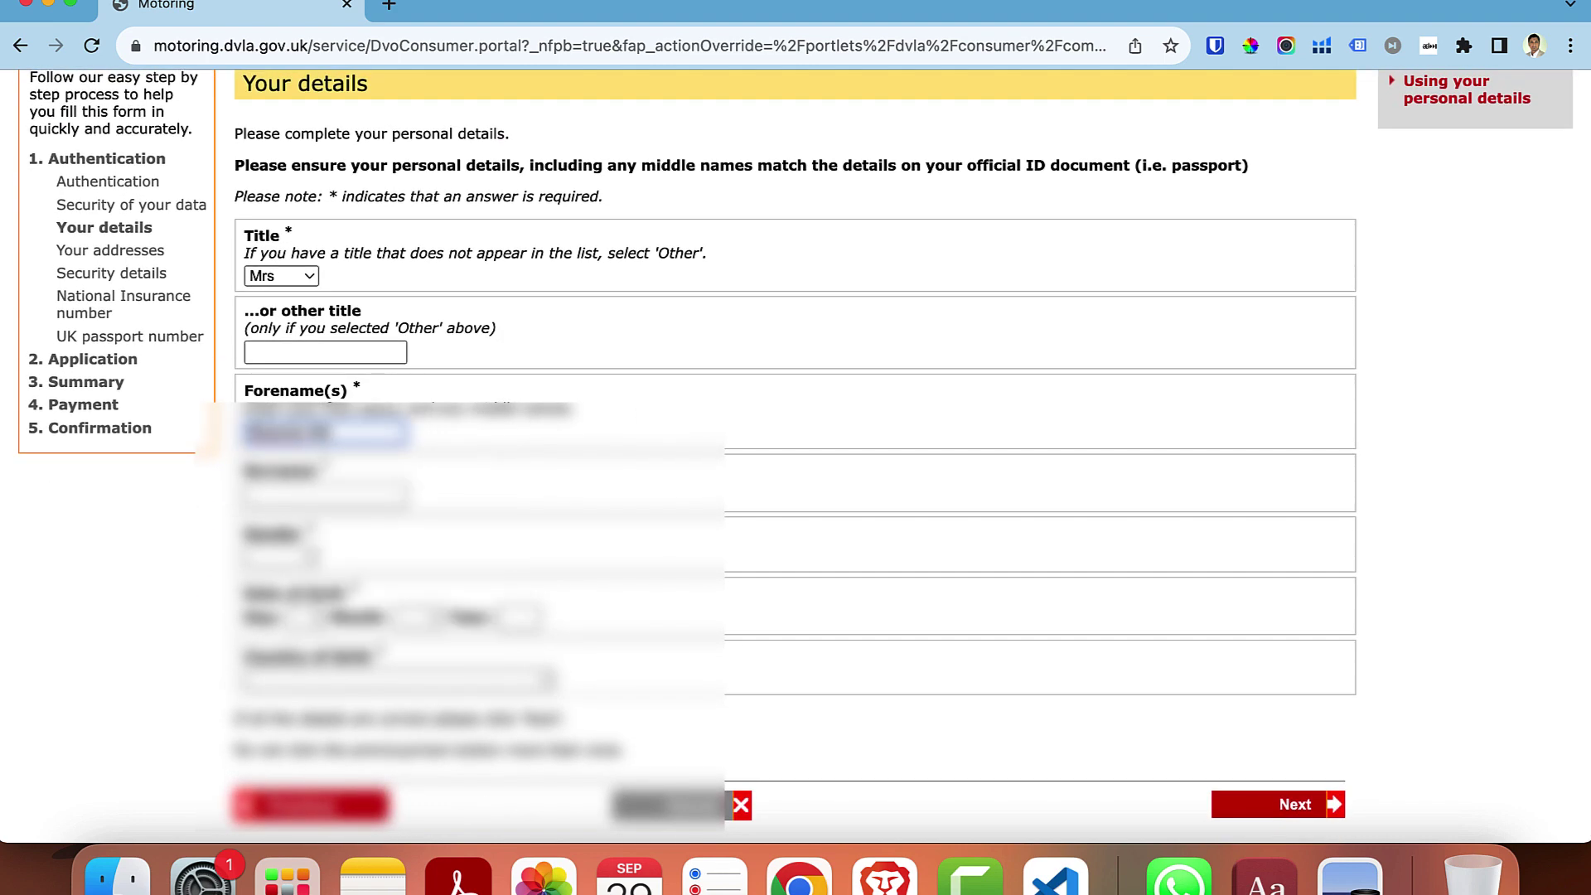
{"action": "left_click", "coordinate": [345, 496]}
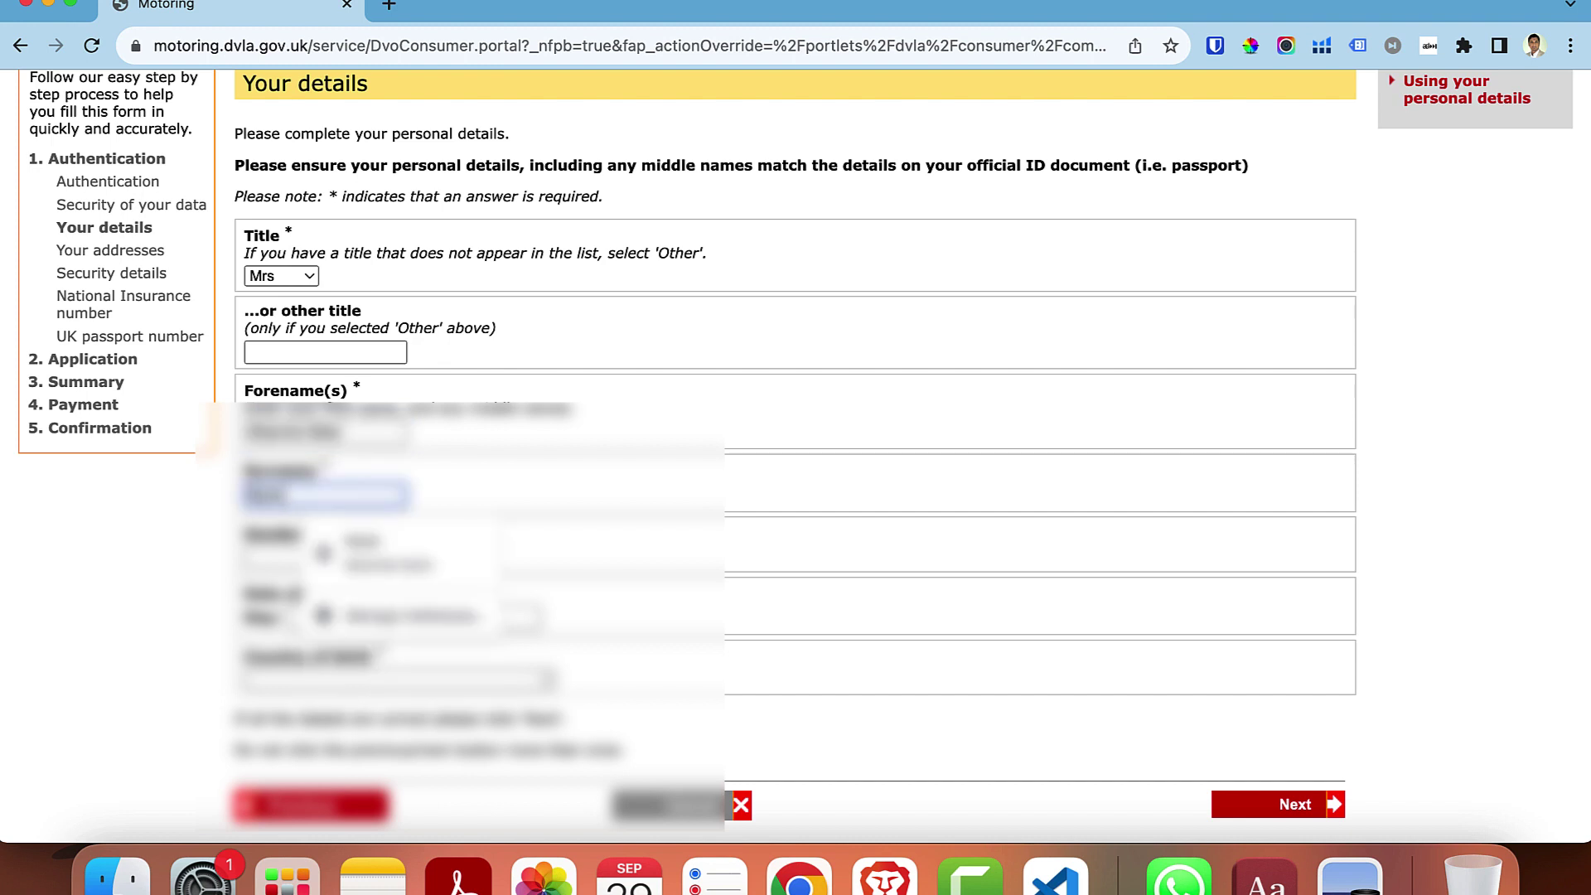
{"action": "left_click", "coordinate": [381, 623]}
- Fill in gender, date of birth and country of birth, then submit the personal details
{"action": "left_click", "coordinate": [278, 557]}
{"action": "left_click", "coordinate": [286, 576]}
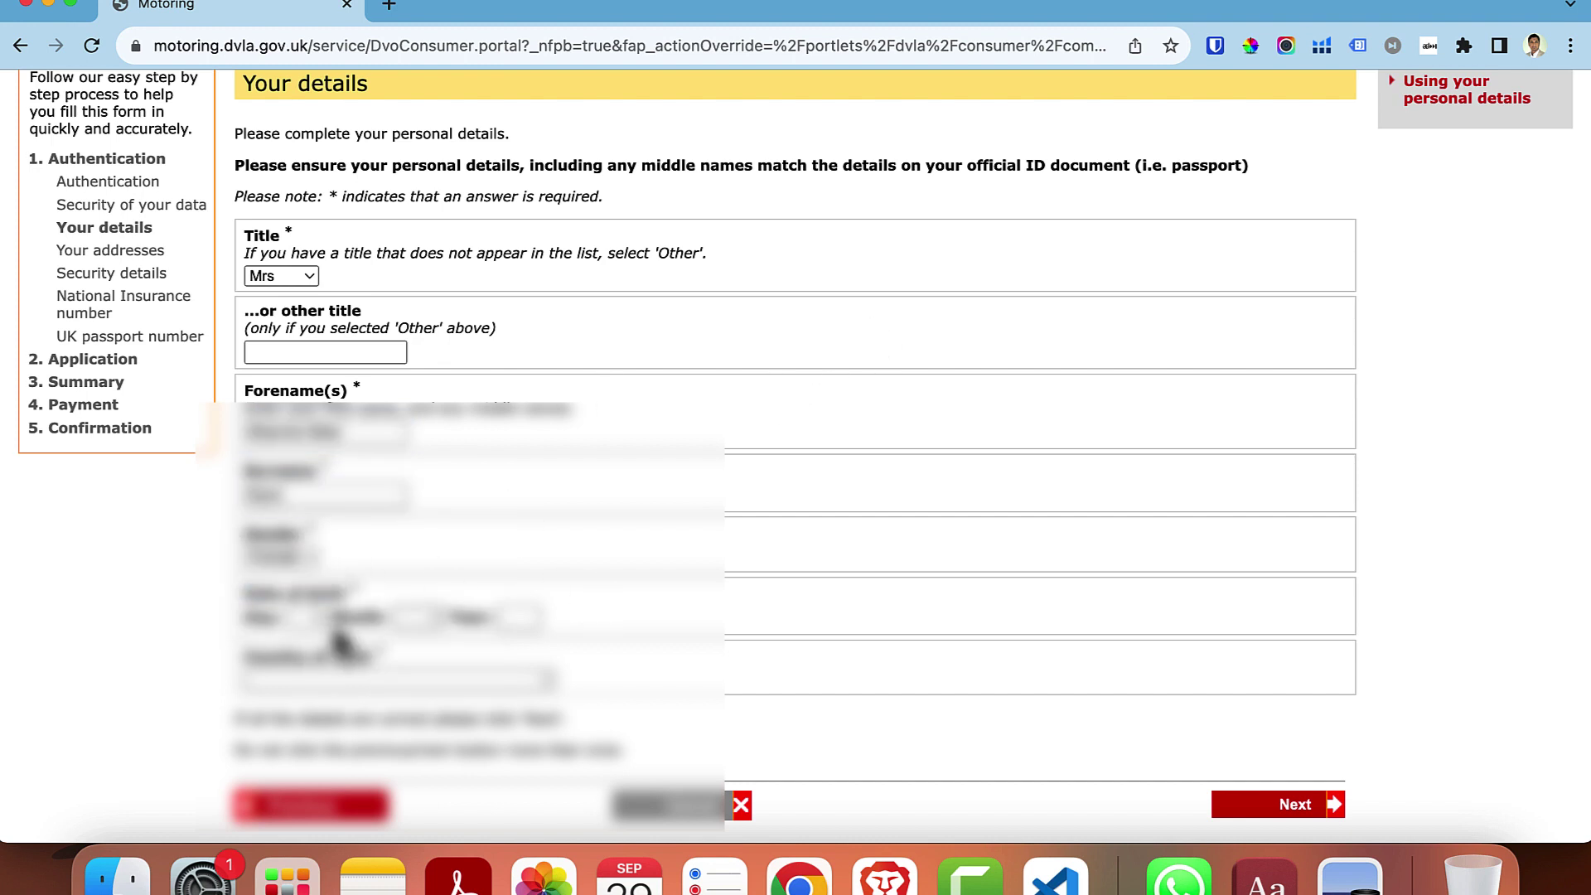
{"action": "left_click", "coordinate": [309, 617]}
{"action": "left_click", "coordinate": [310, 733]}
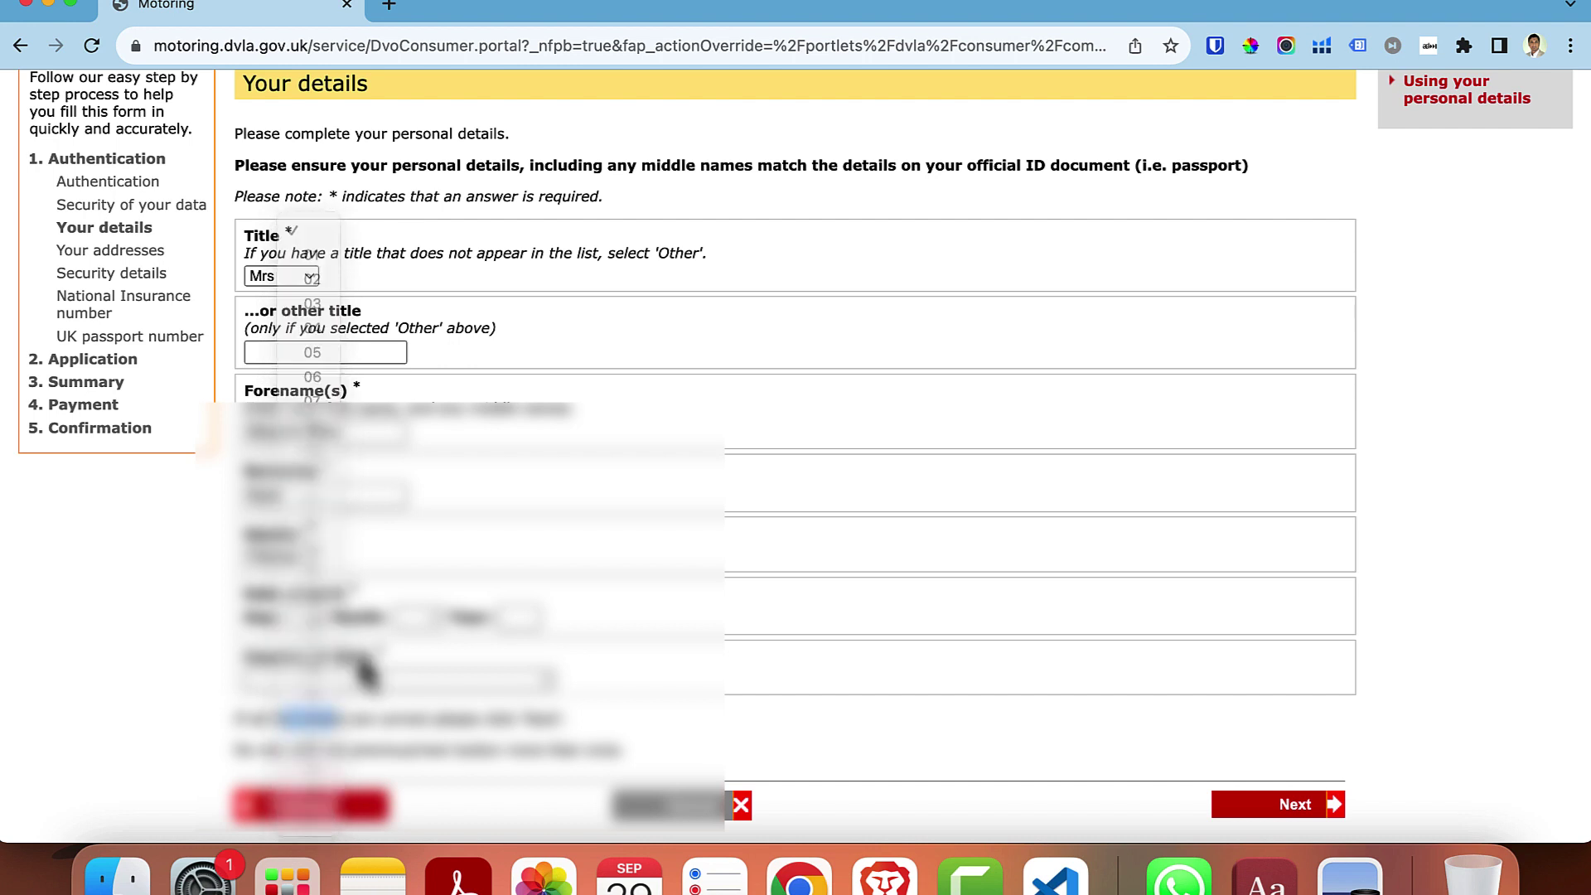
{"action": "left_click", "coordinate": [426, 628]}
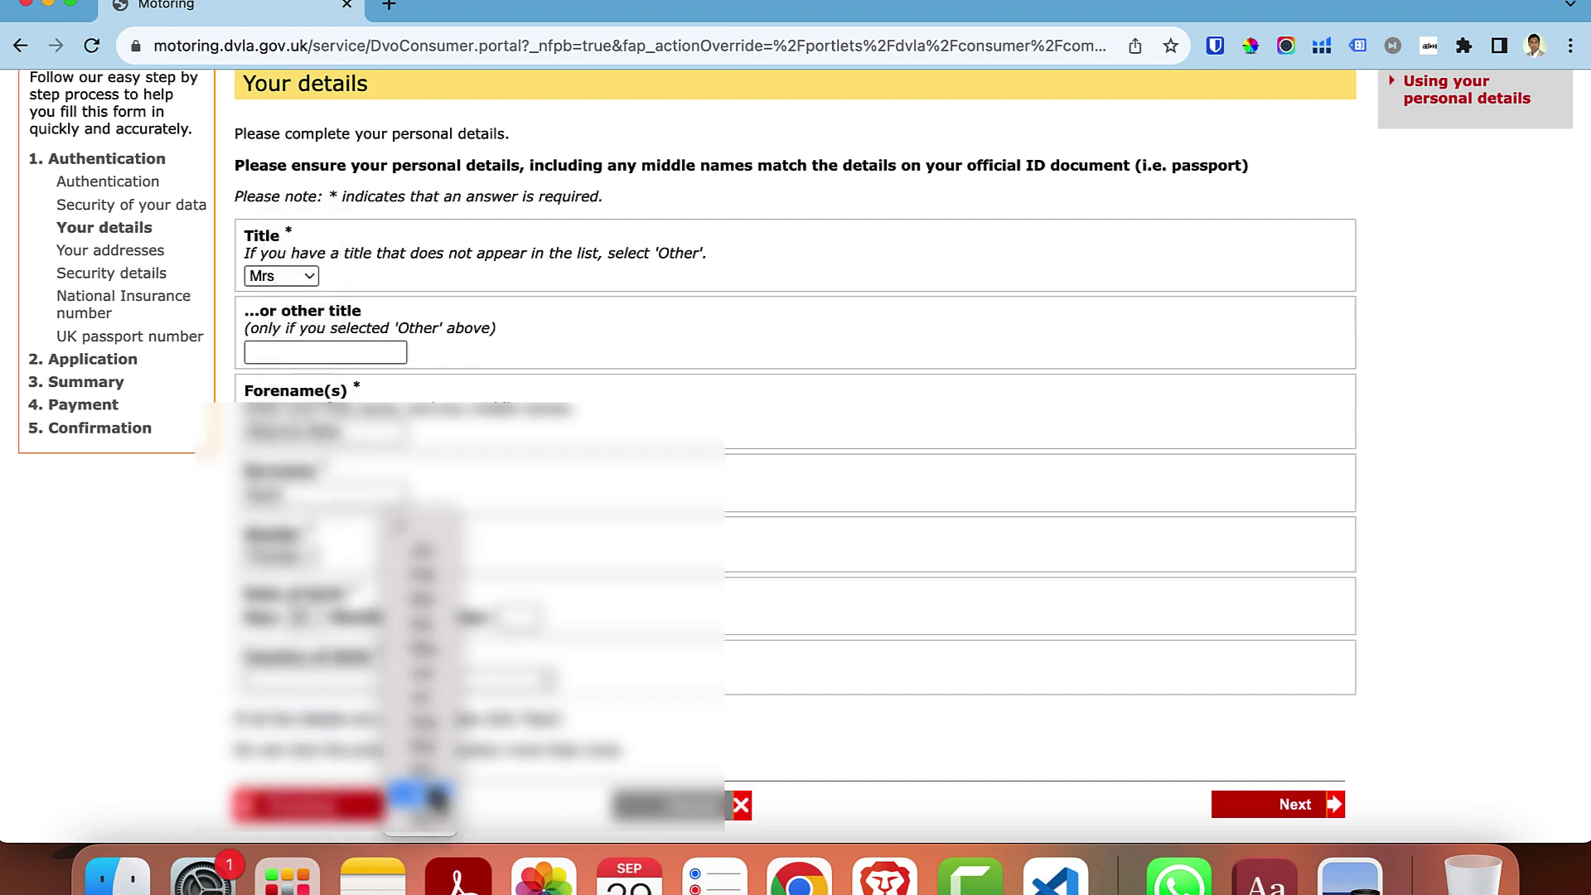
{"action": "left_click", "coordinate": [421, 775]}
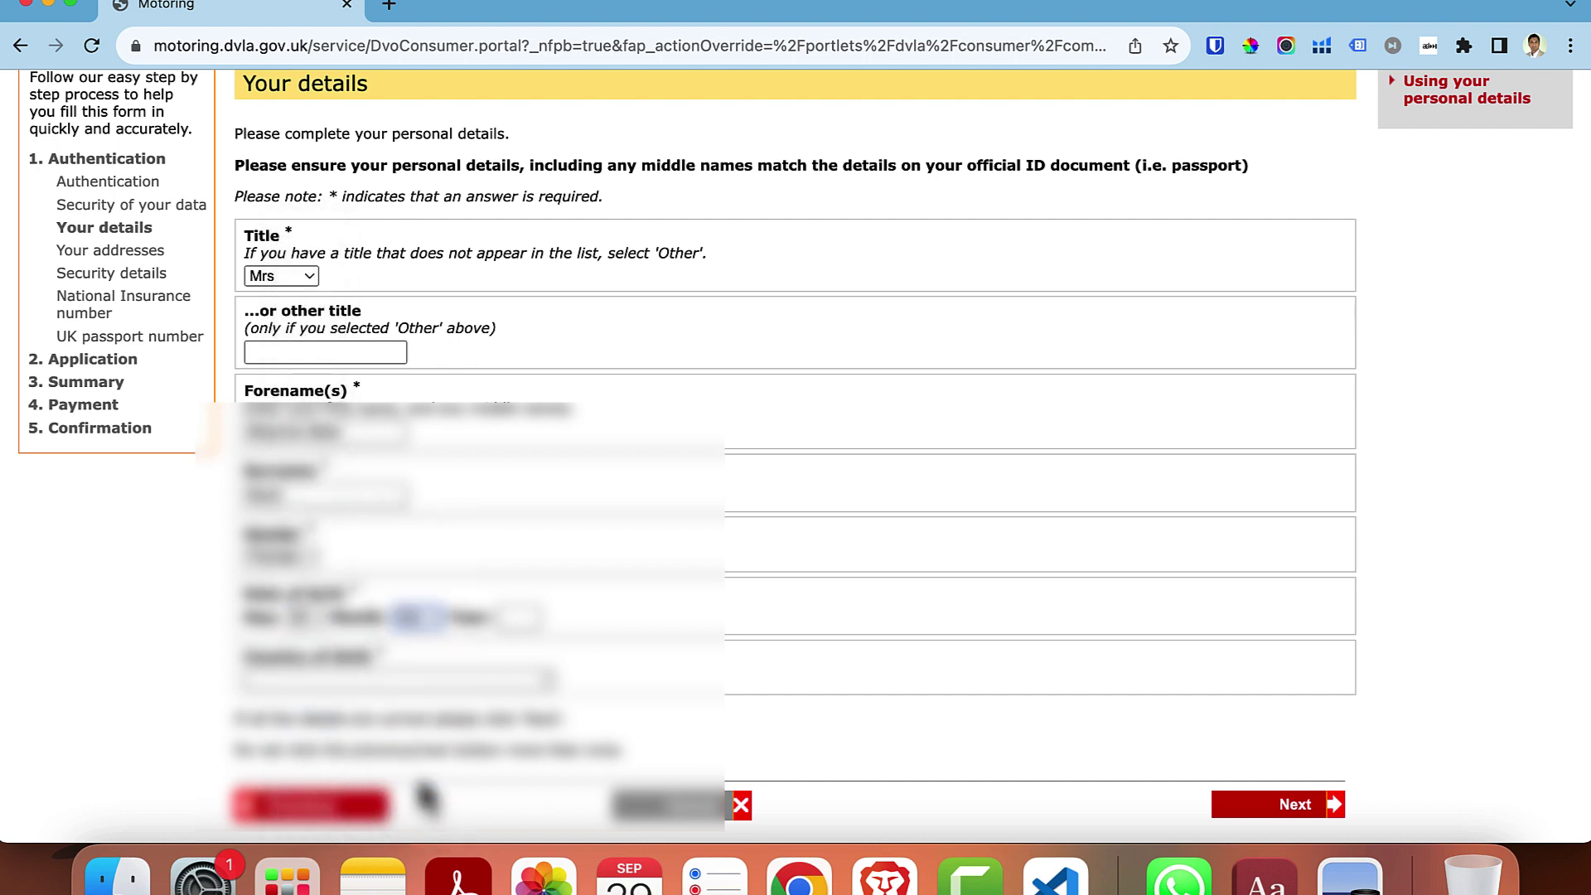
{"action": "left_click", "coordinate": [515, 617]}
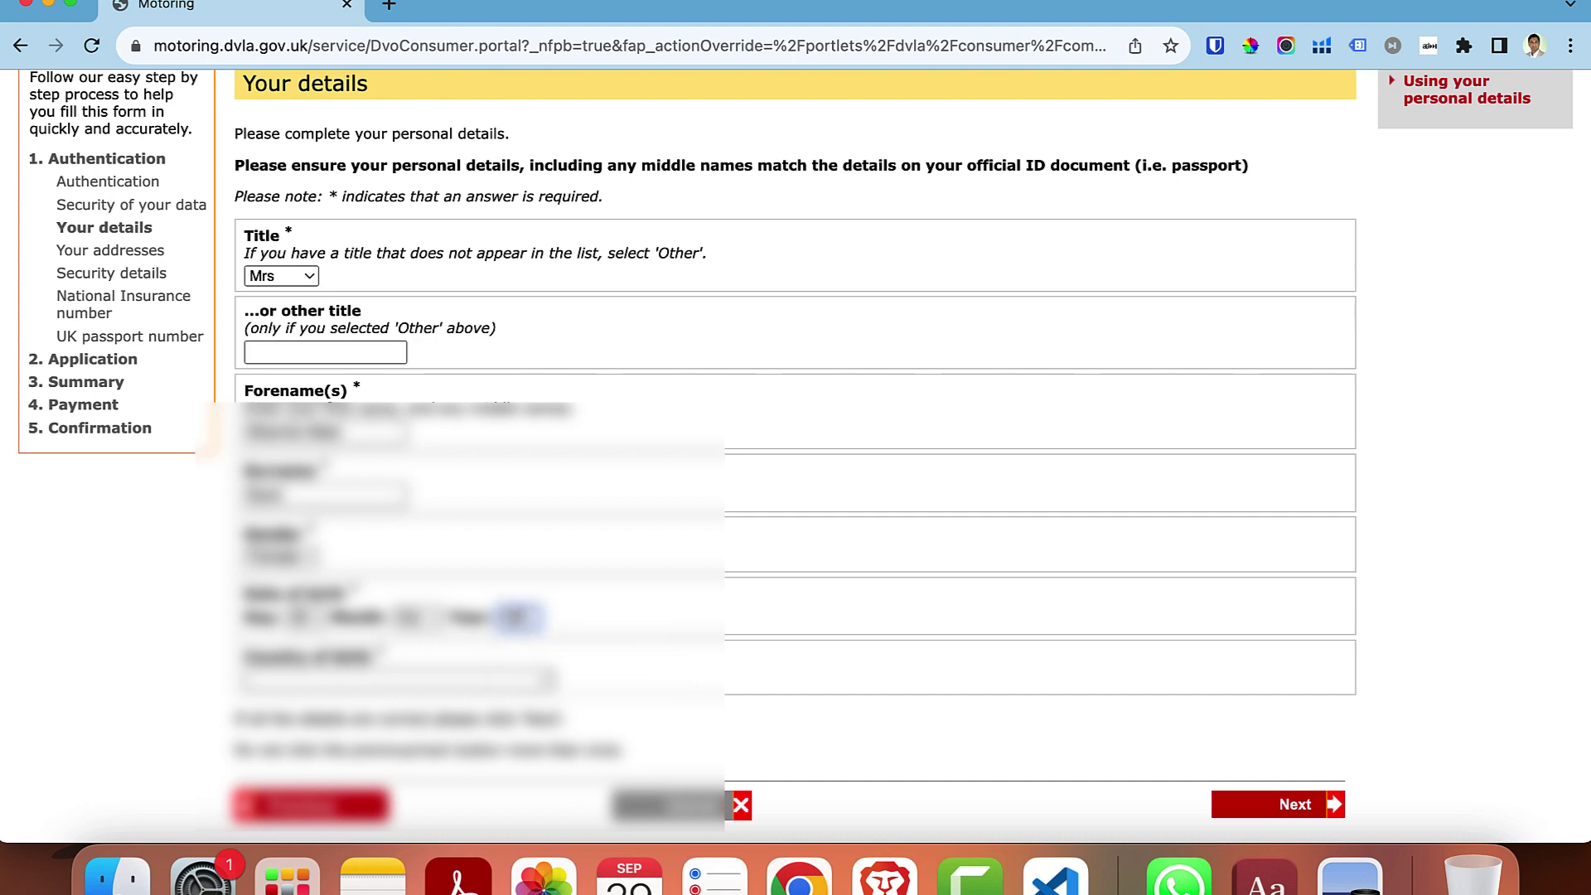
{"action": "left_click", "coordinate": [513, 688]}
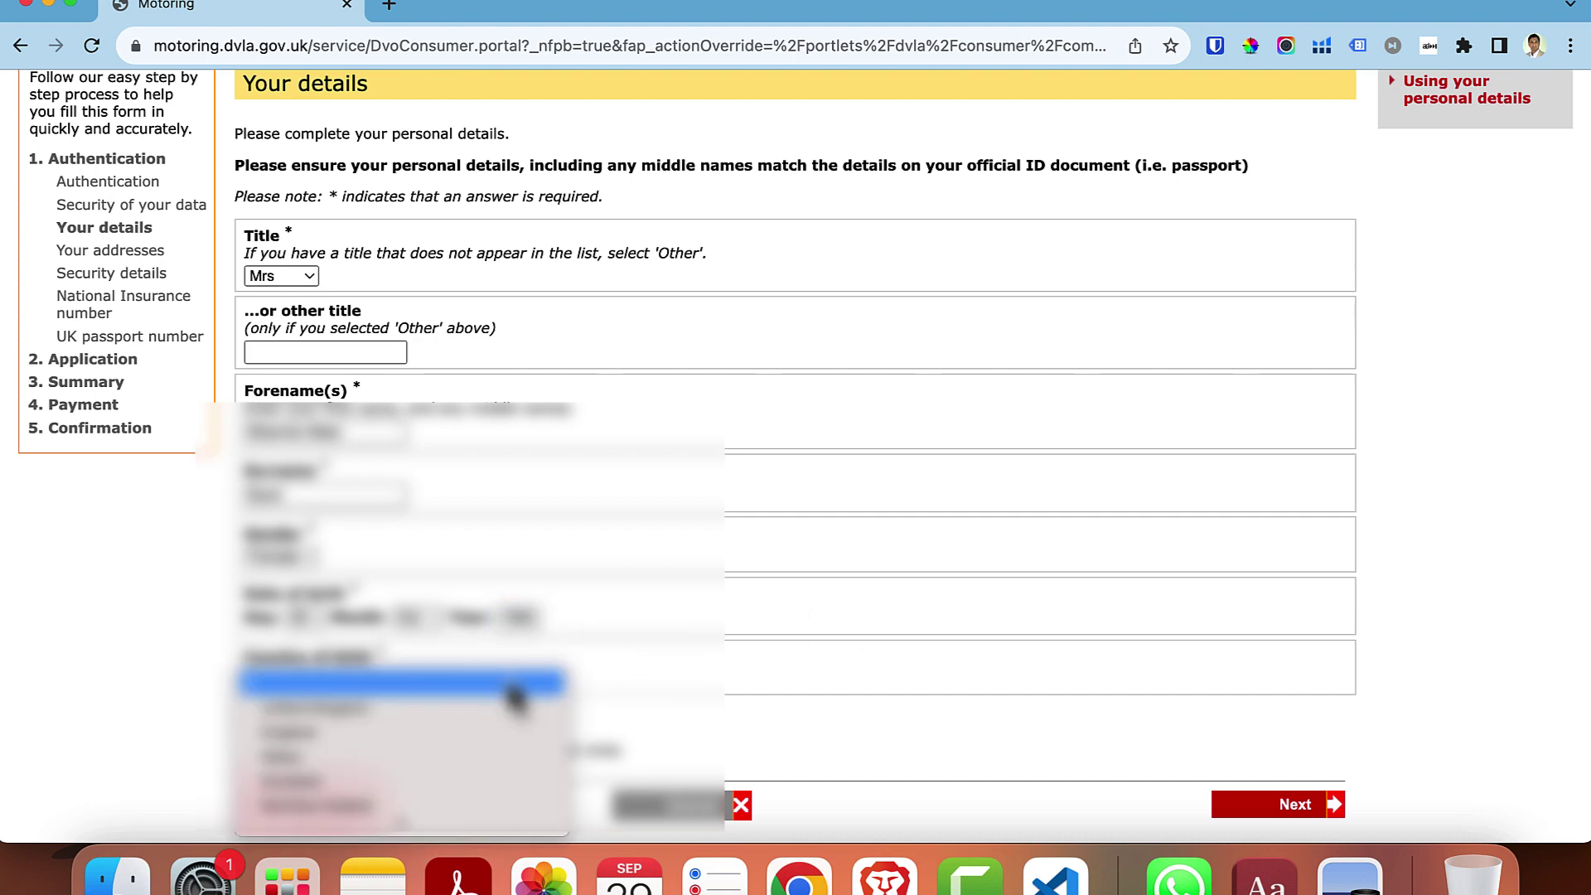
{"action": "left_click", "coordinate": [386, 818]}
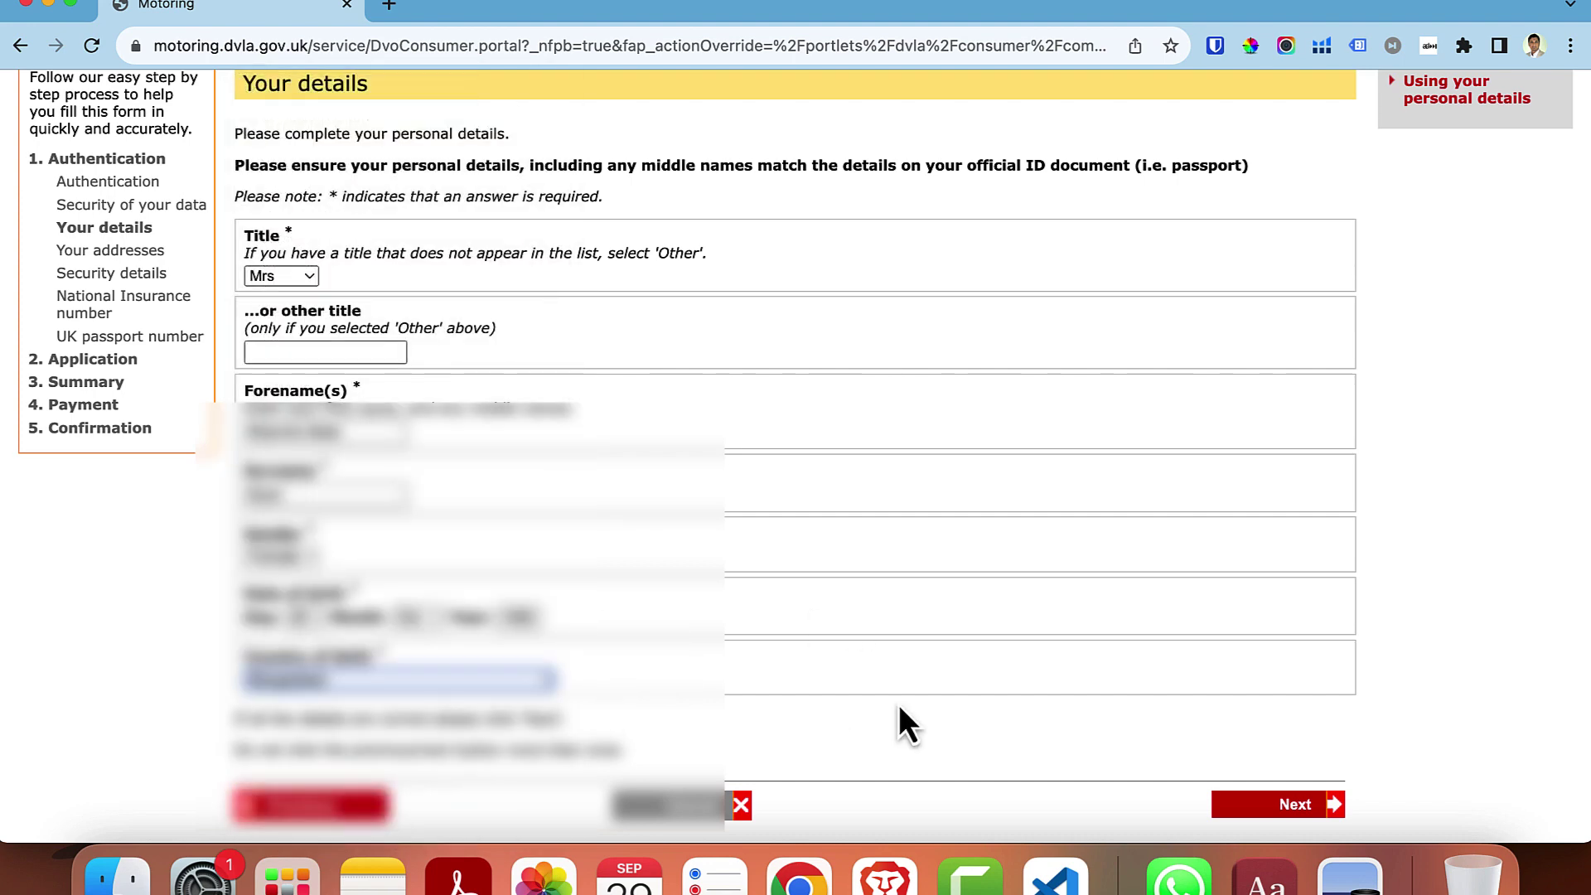
{"action": "left_click", "coordinate": [1273, 808]}
{"action": "left_click", "coordinate": [345, 417]}
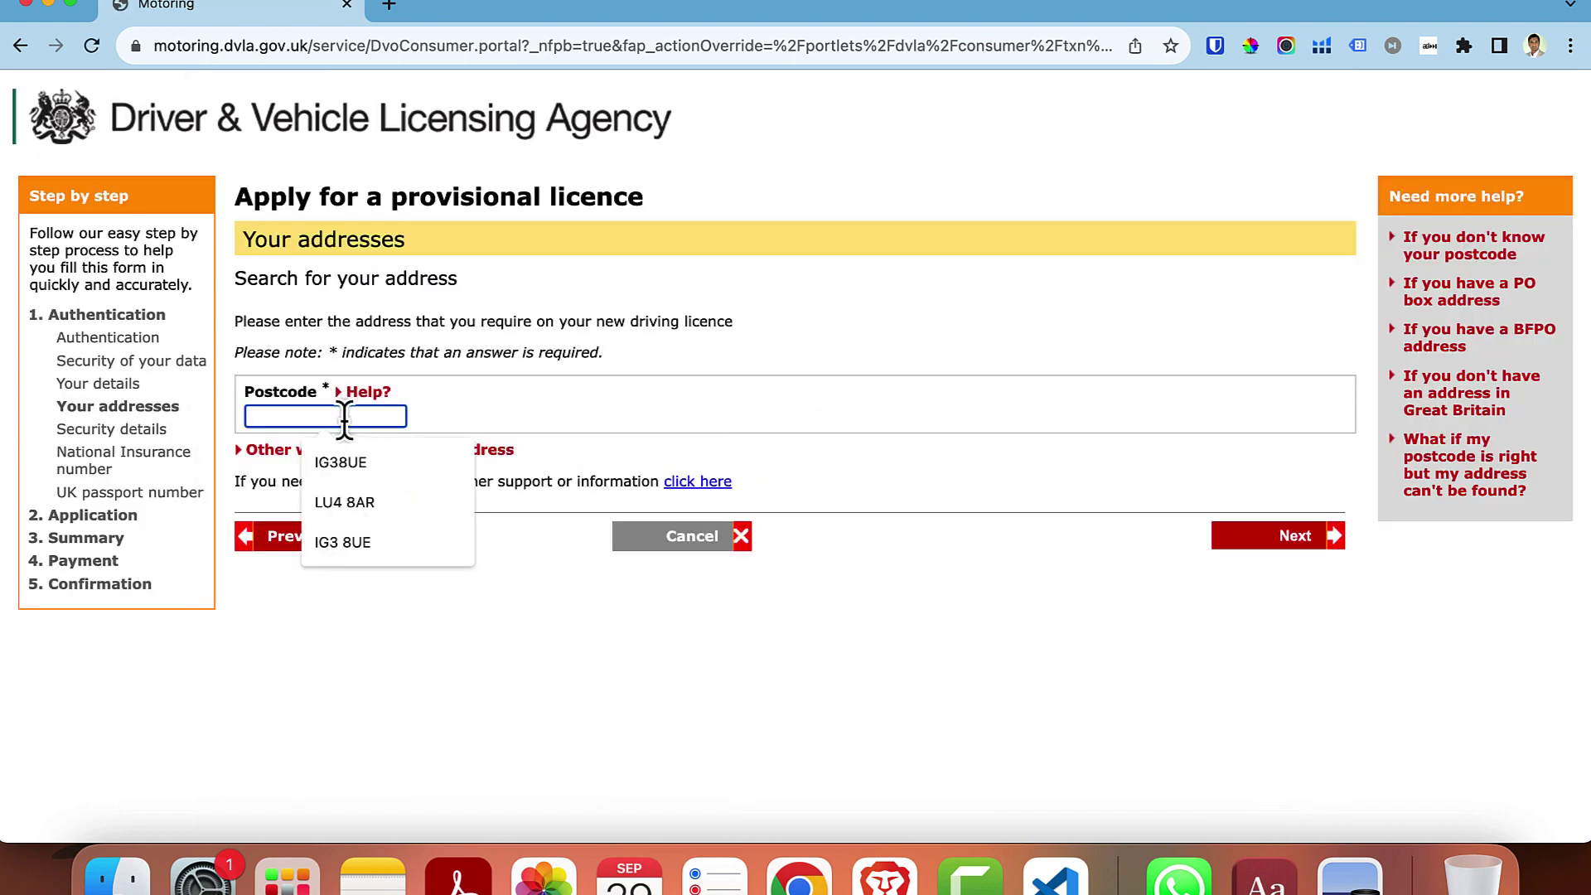
- Find the current address by postcode and record 1 year and 5 months lived there
{"action": "left_click", "coordinate": [346, 522]}
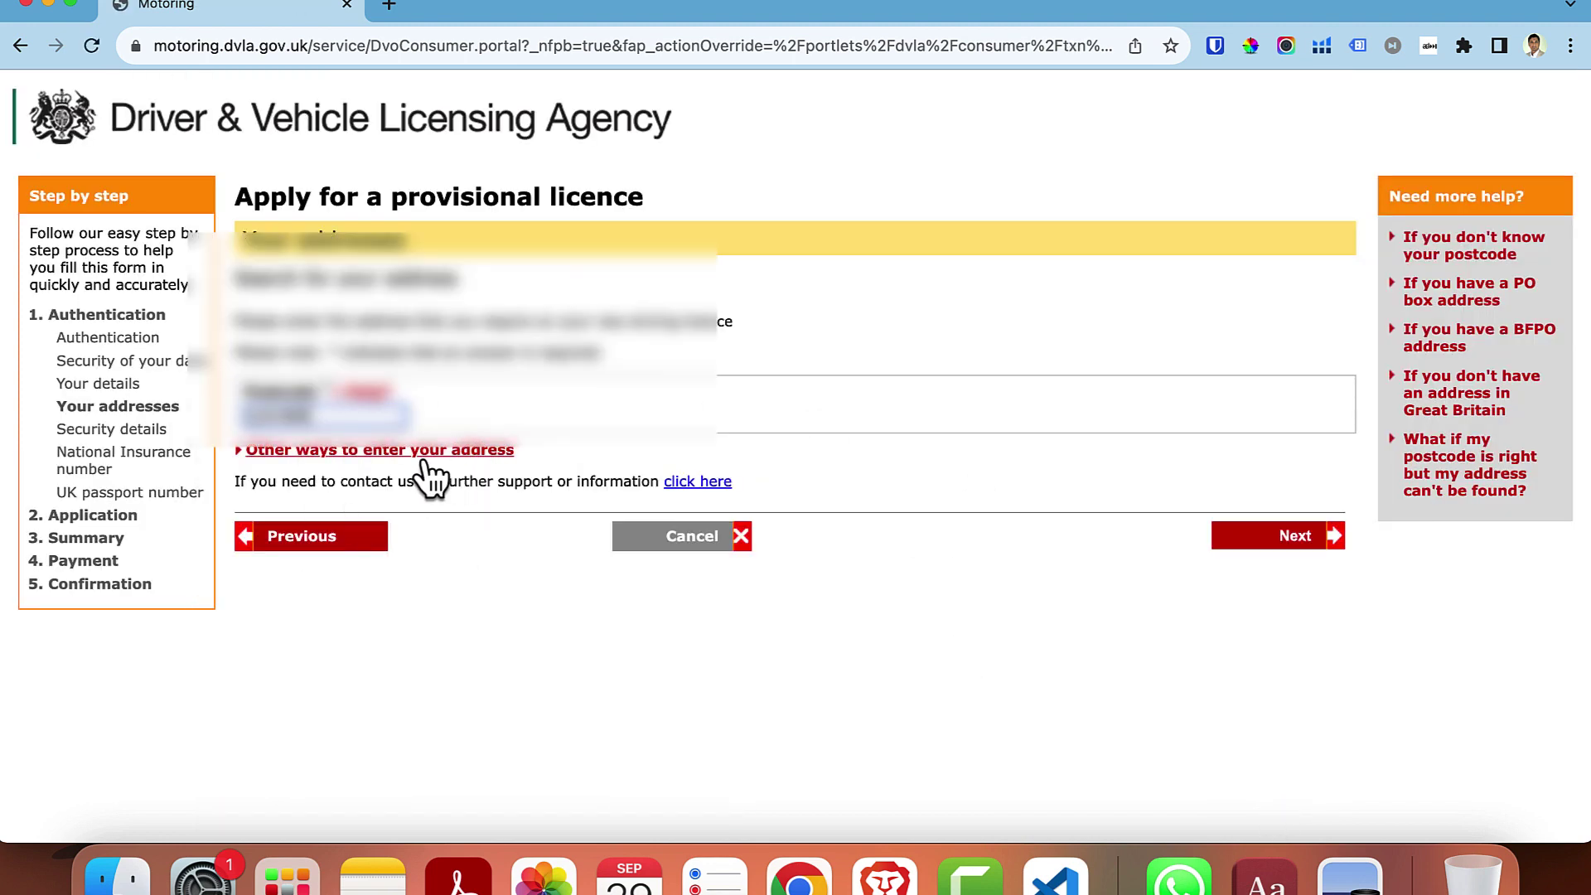
{"action": "left_click", "coordinate": [1277, 537]}
{"action": "scroll", "coordinate": [608, 571], "scroll_direction": "down", "scroll_amount": 3}
{"action": "scroll", "coordinate": [604, 565], "scroll_direction": "down", "scroll_amount": 5}
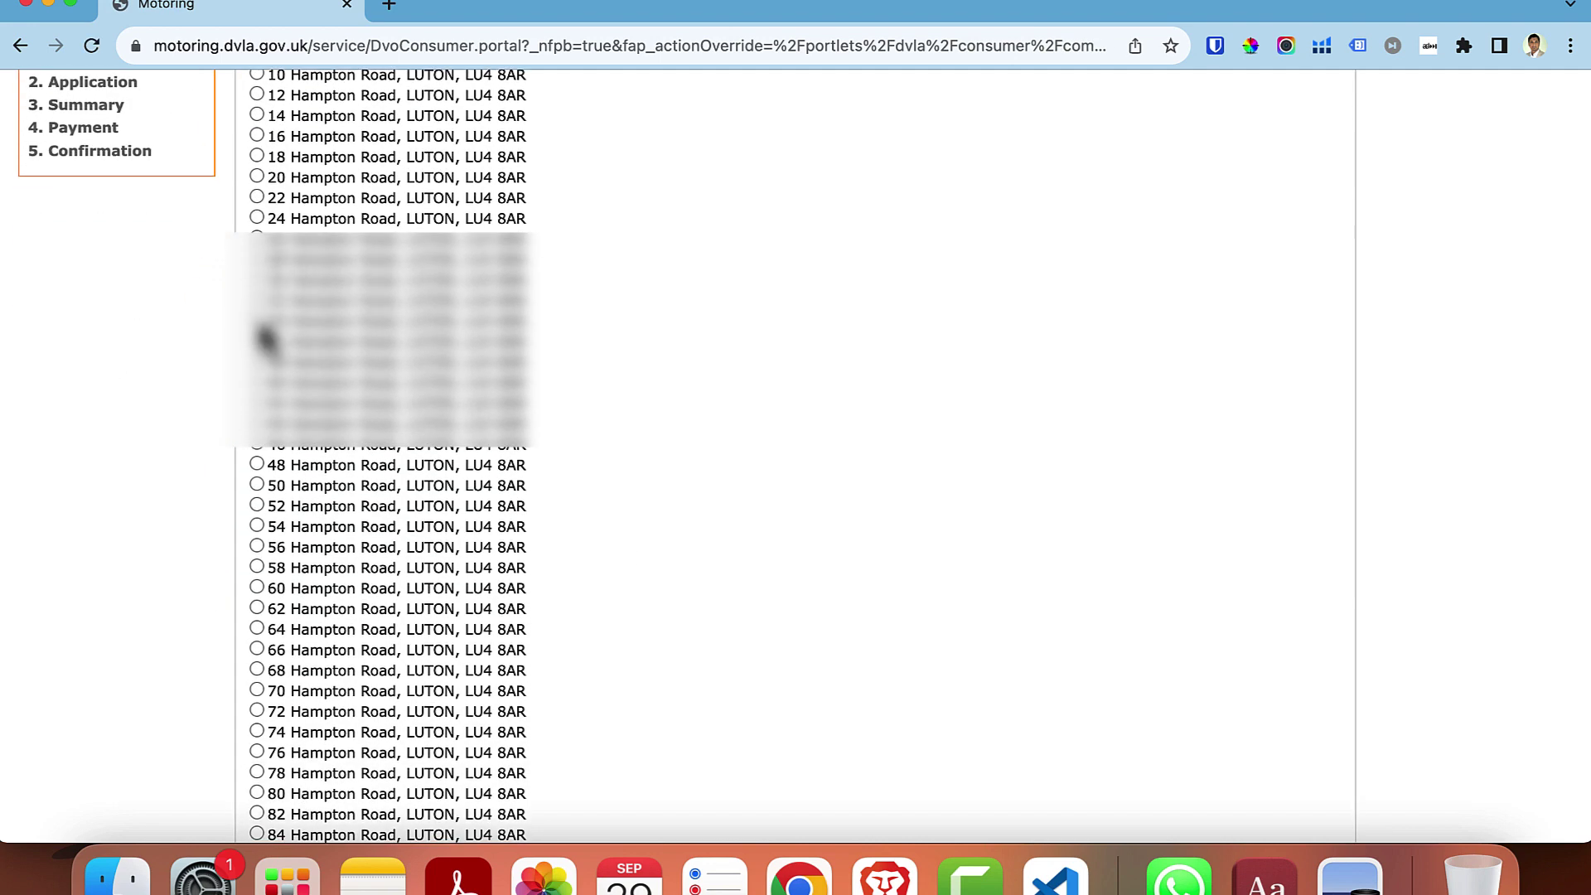
{"action": "scroll", "coordinate": [1140, 534], "scroll_direction": "down", "scroll_amount": 5}
{"action": "left_click", "coordinate": [1281, 808]}
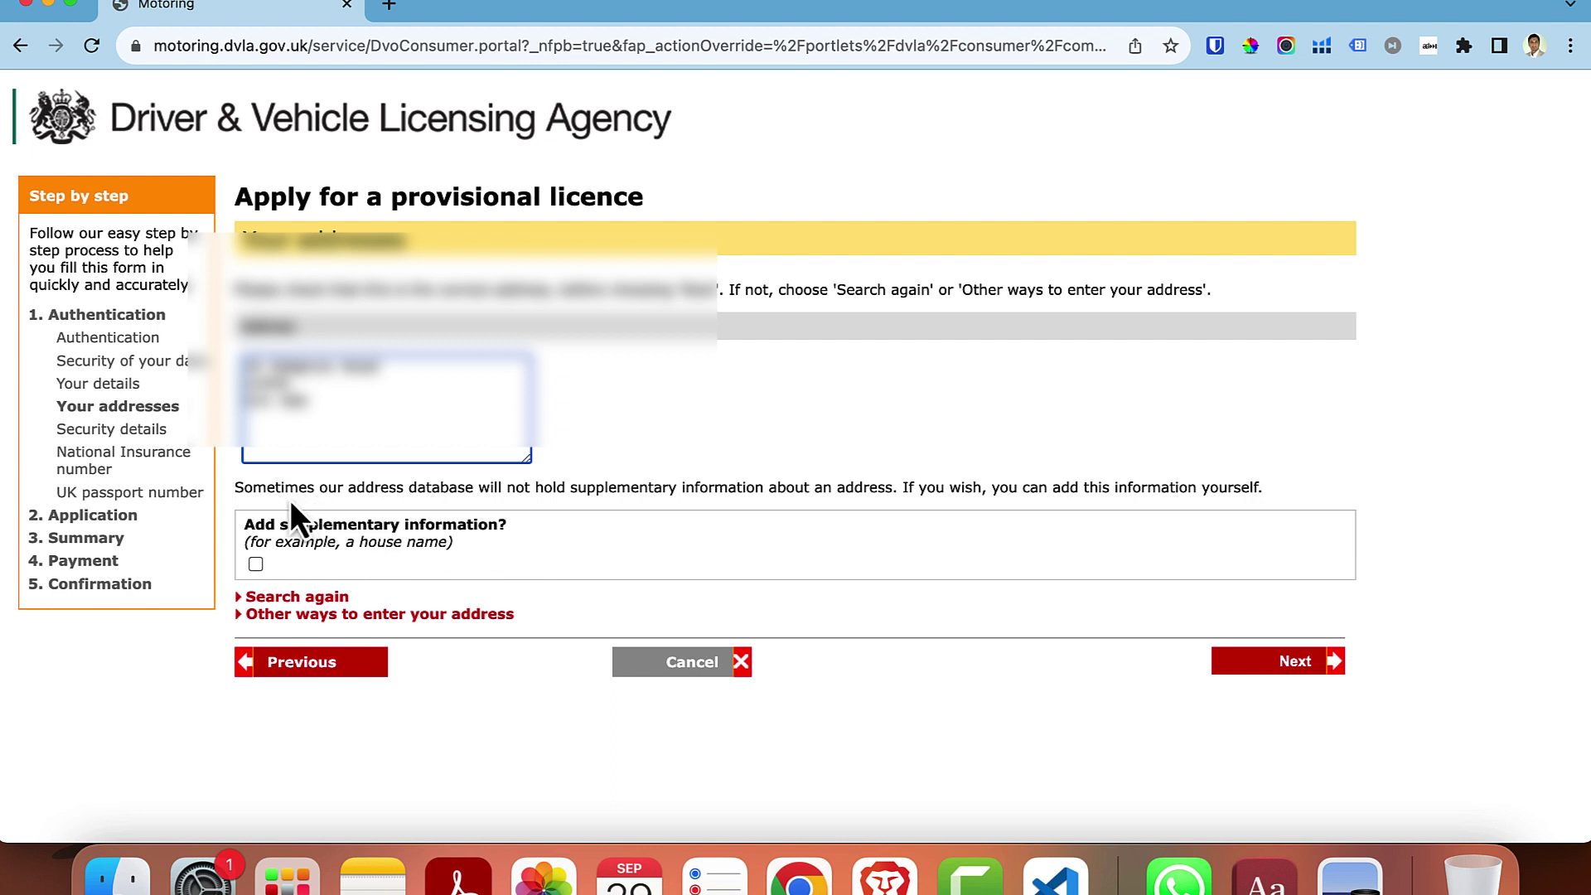
{"action": "left_click", "coordinate": [1303, 668]}
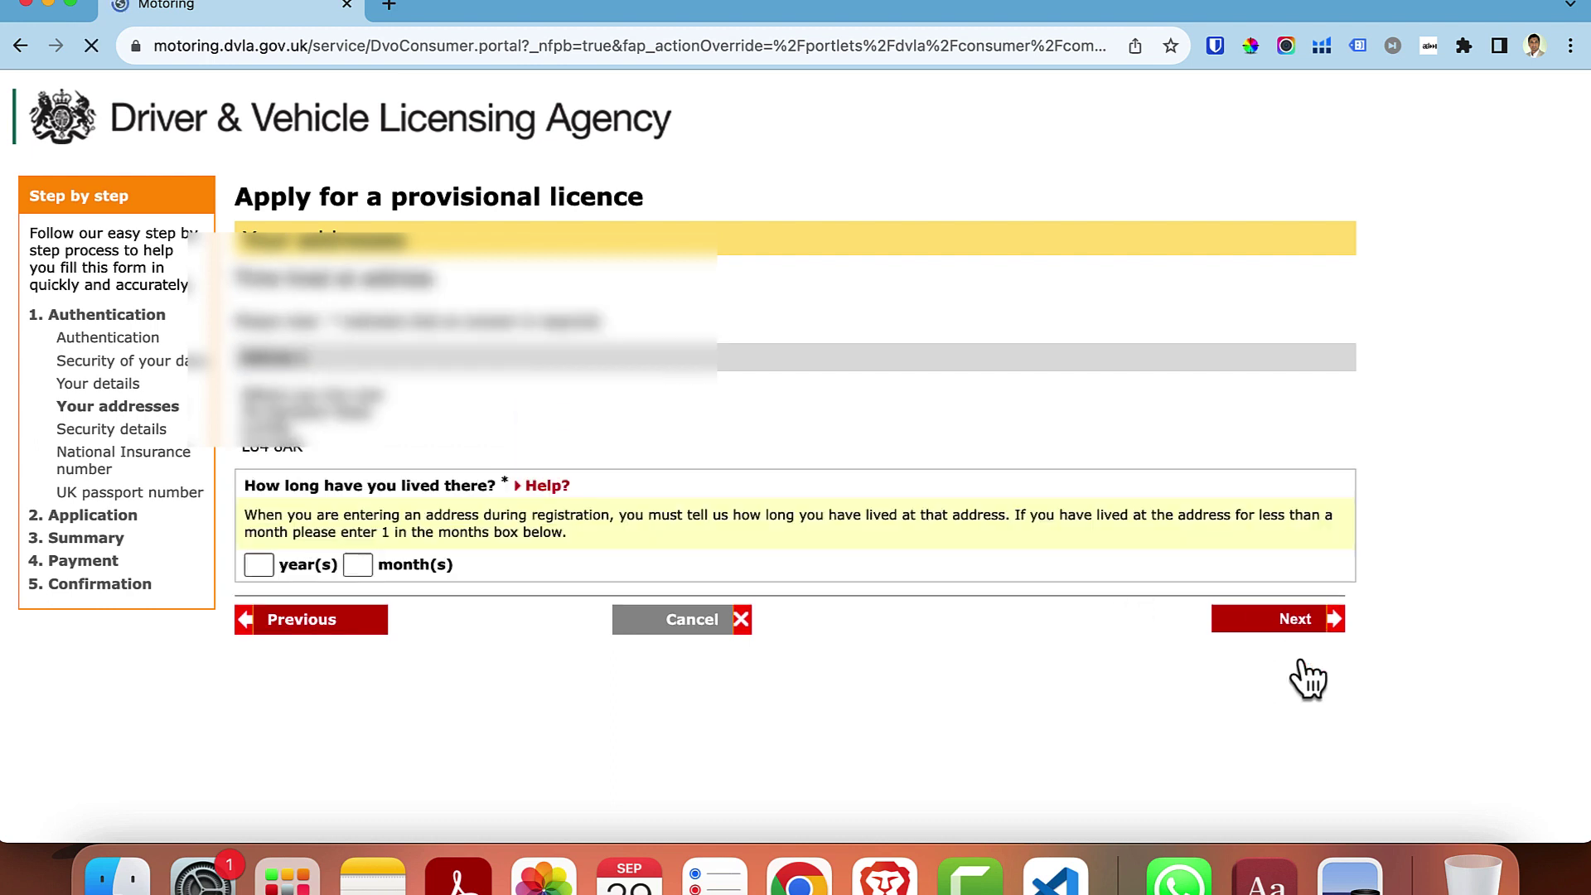
{"action": "type", "text": "1"}
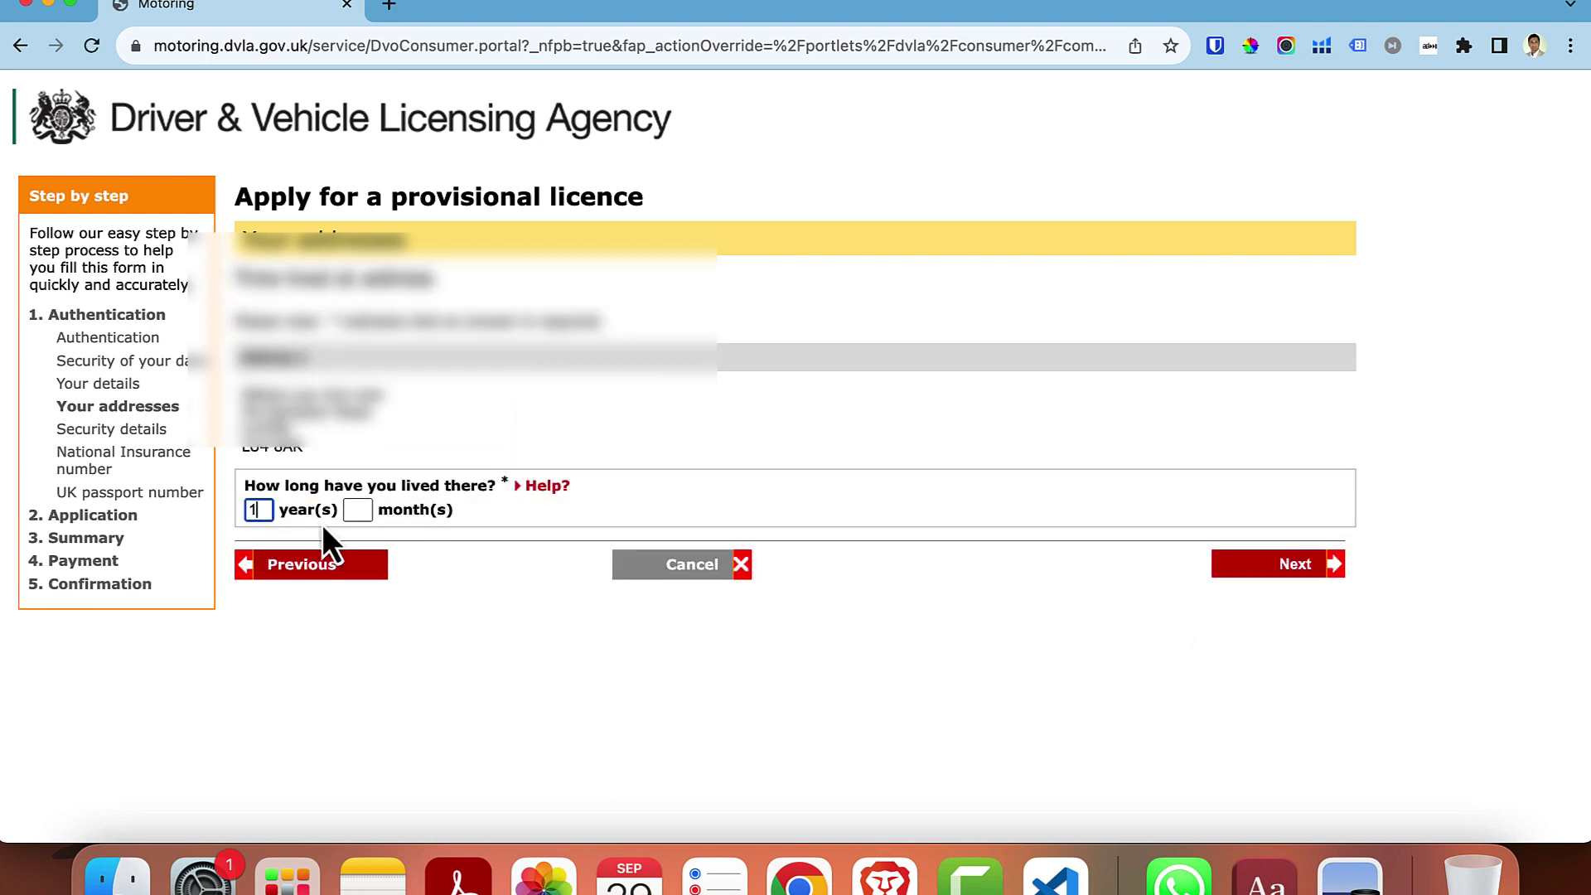
{"action": "left_click", "coordinate": [355, 510]}
{"action": "type", "text": "5"}
{"action": "left_click", "coordinate": [1267, 562]}
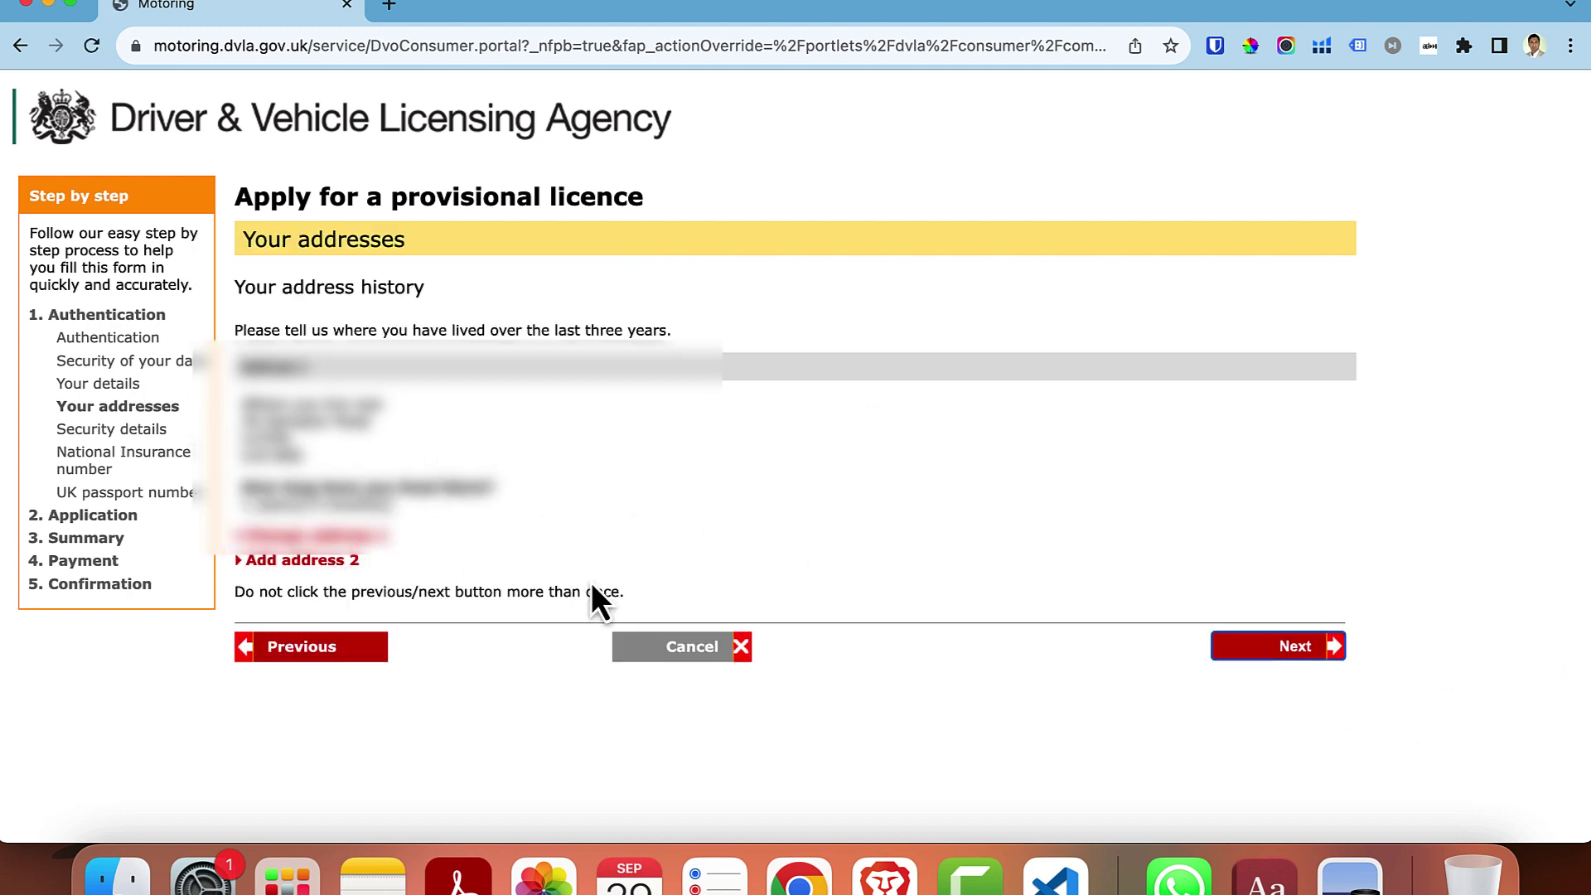
- Add a second, previous address by searching its postcode and confirming it
{"action": "left_click", "coordinate": [1297, 647]}
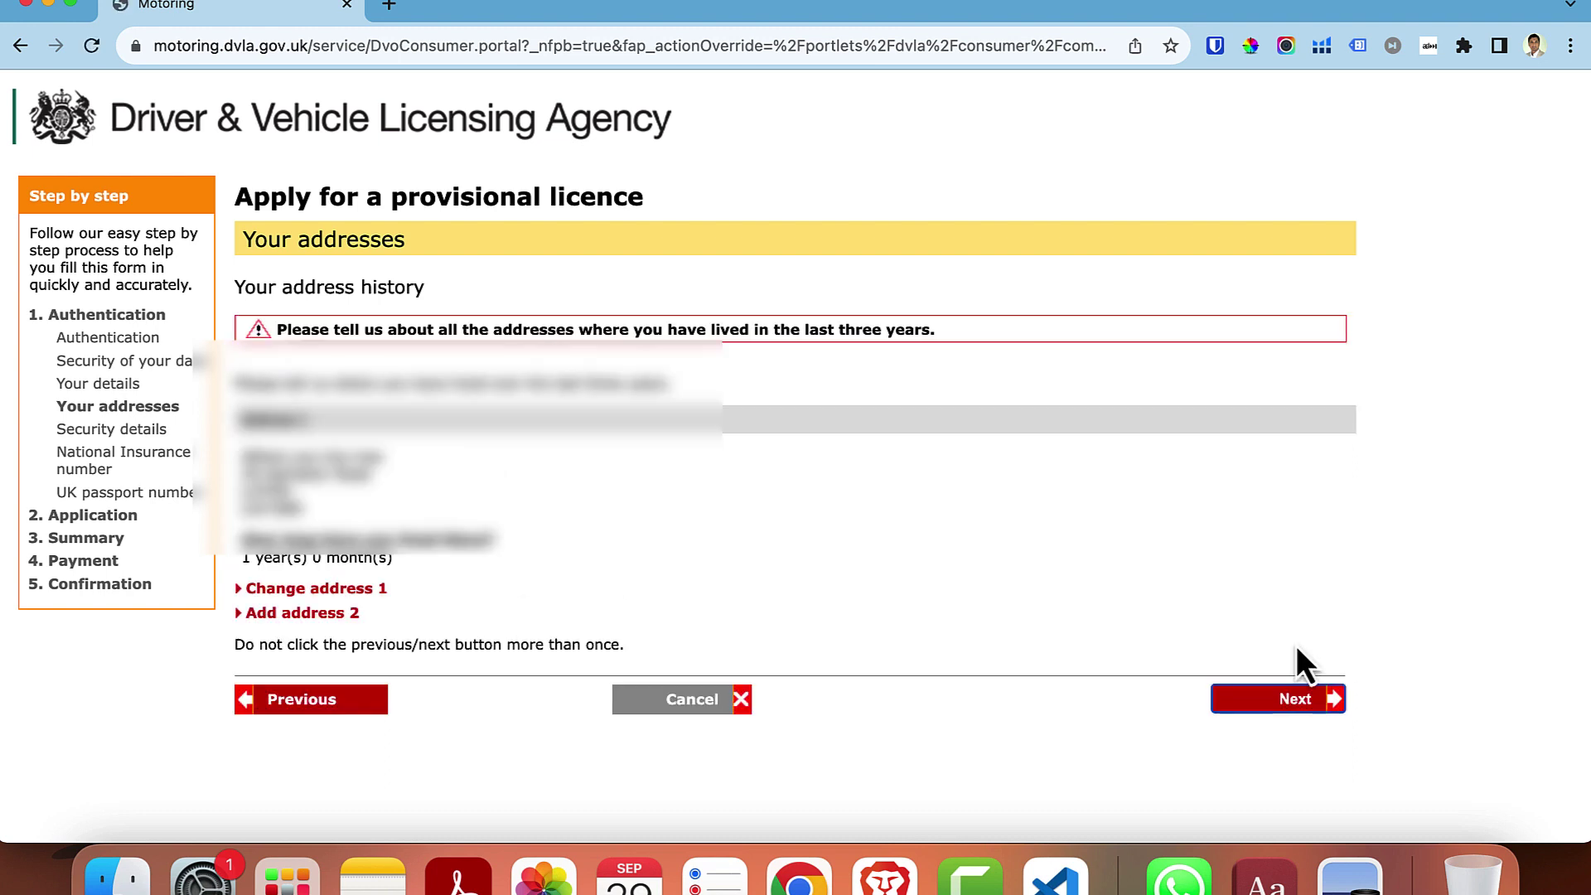
{"action": "left_click", "coordinate": [308, 615]}
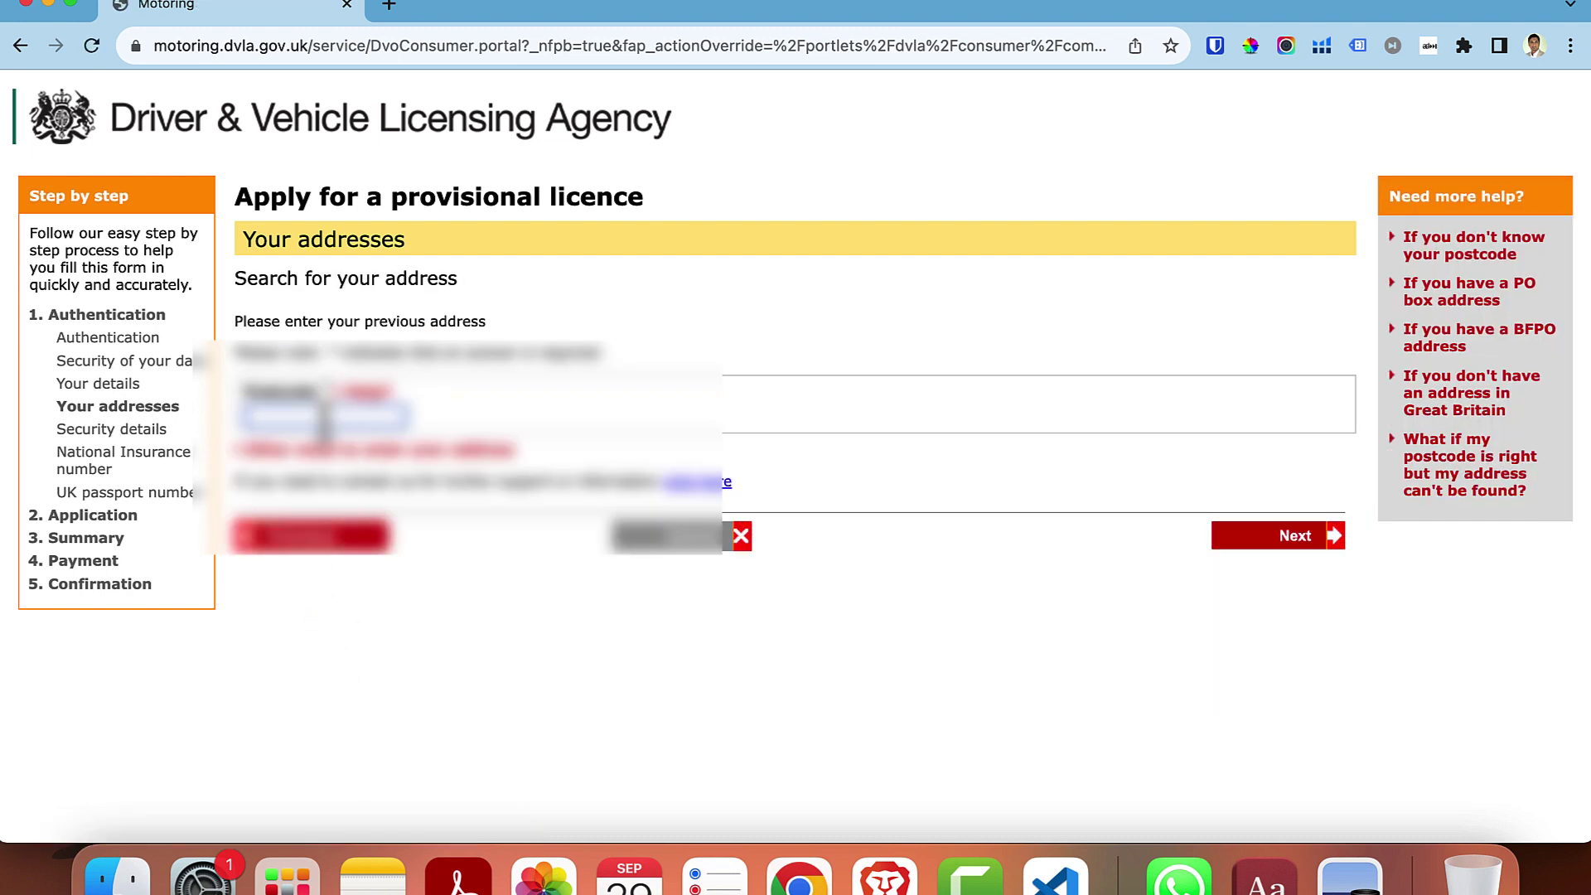
{"action": "left_click", "coordinate": [323, 421]}
{"action": "left_click", "coordinate": [345, 449]}
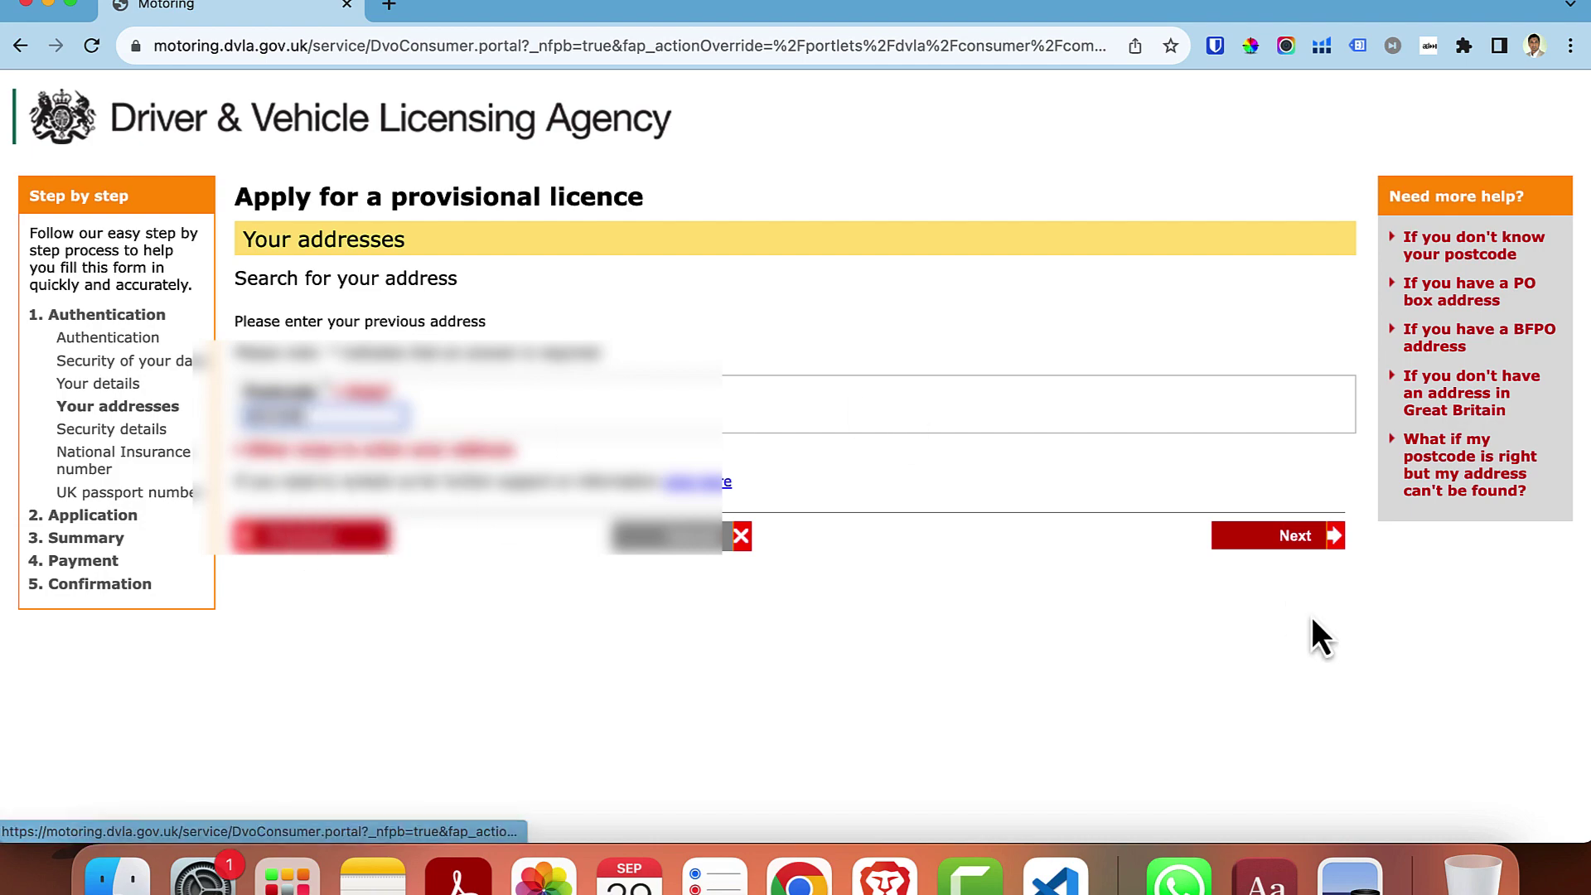
{"action": "left_click", "coordinate": [1284, 538]}
{"action": "scroll", "coordinate": [430, 630], "scroll_direction": "down", "scroll_amount": 10}
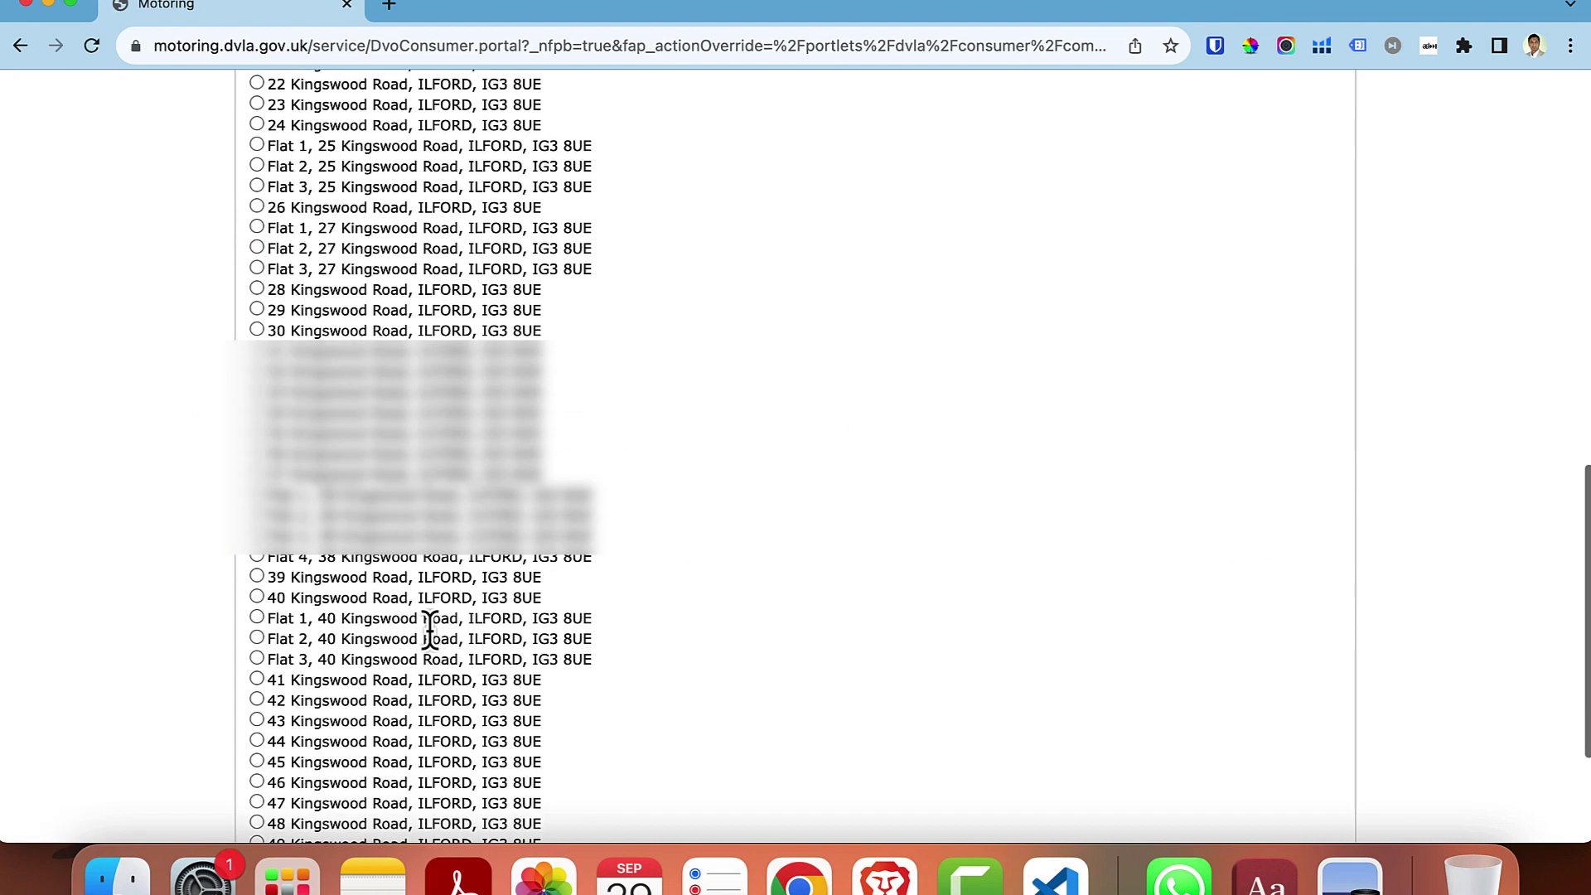
{"action": "scroll", "coordinate": [430, 630], "scroll_direction": "up", "scroll_amount": 3}
{"action": "scroll", "coordinate": [1391, 634], "scroll_direction": "down", "scroll_amount": 8}
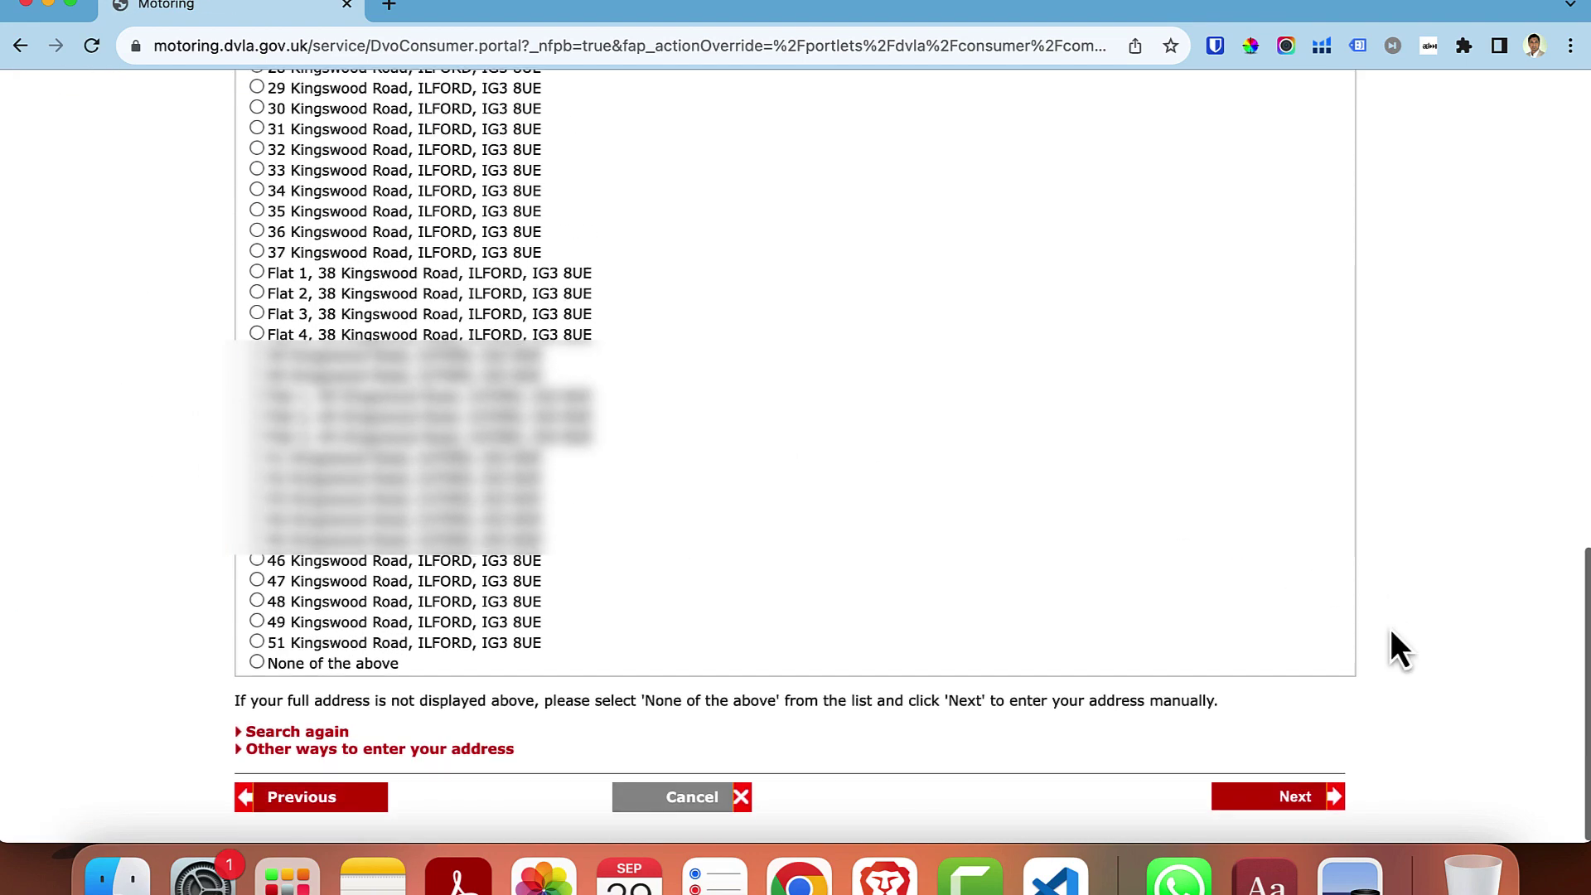
{"action": "left_click", "coordinate": [1289, 796]}
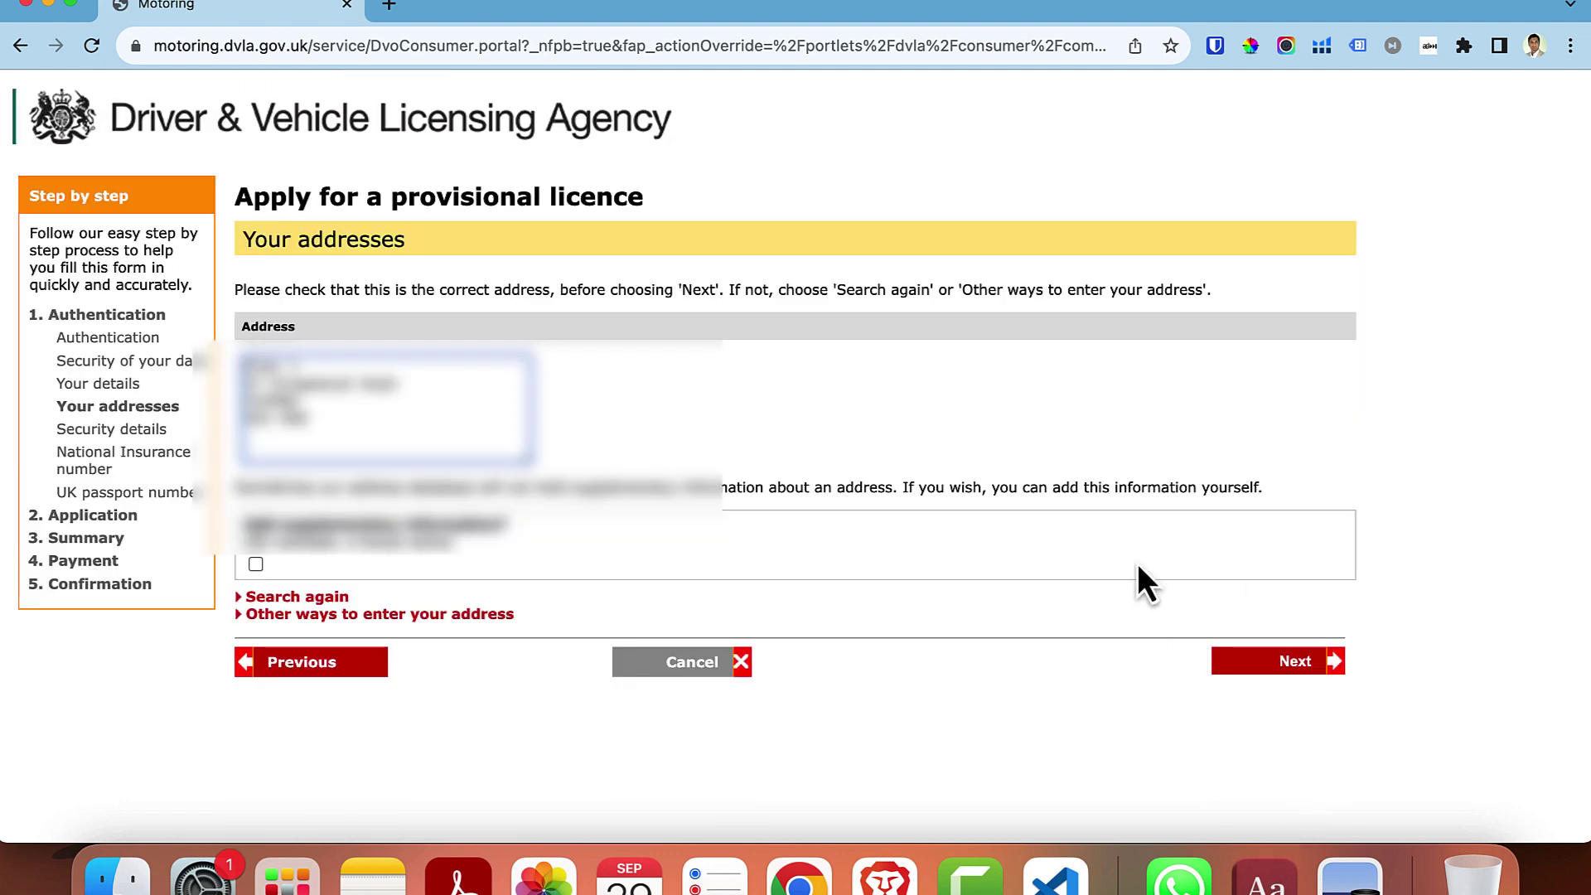
{"action": "left_click", "coordinate": [1285, 660]}
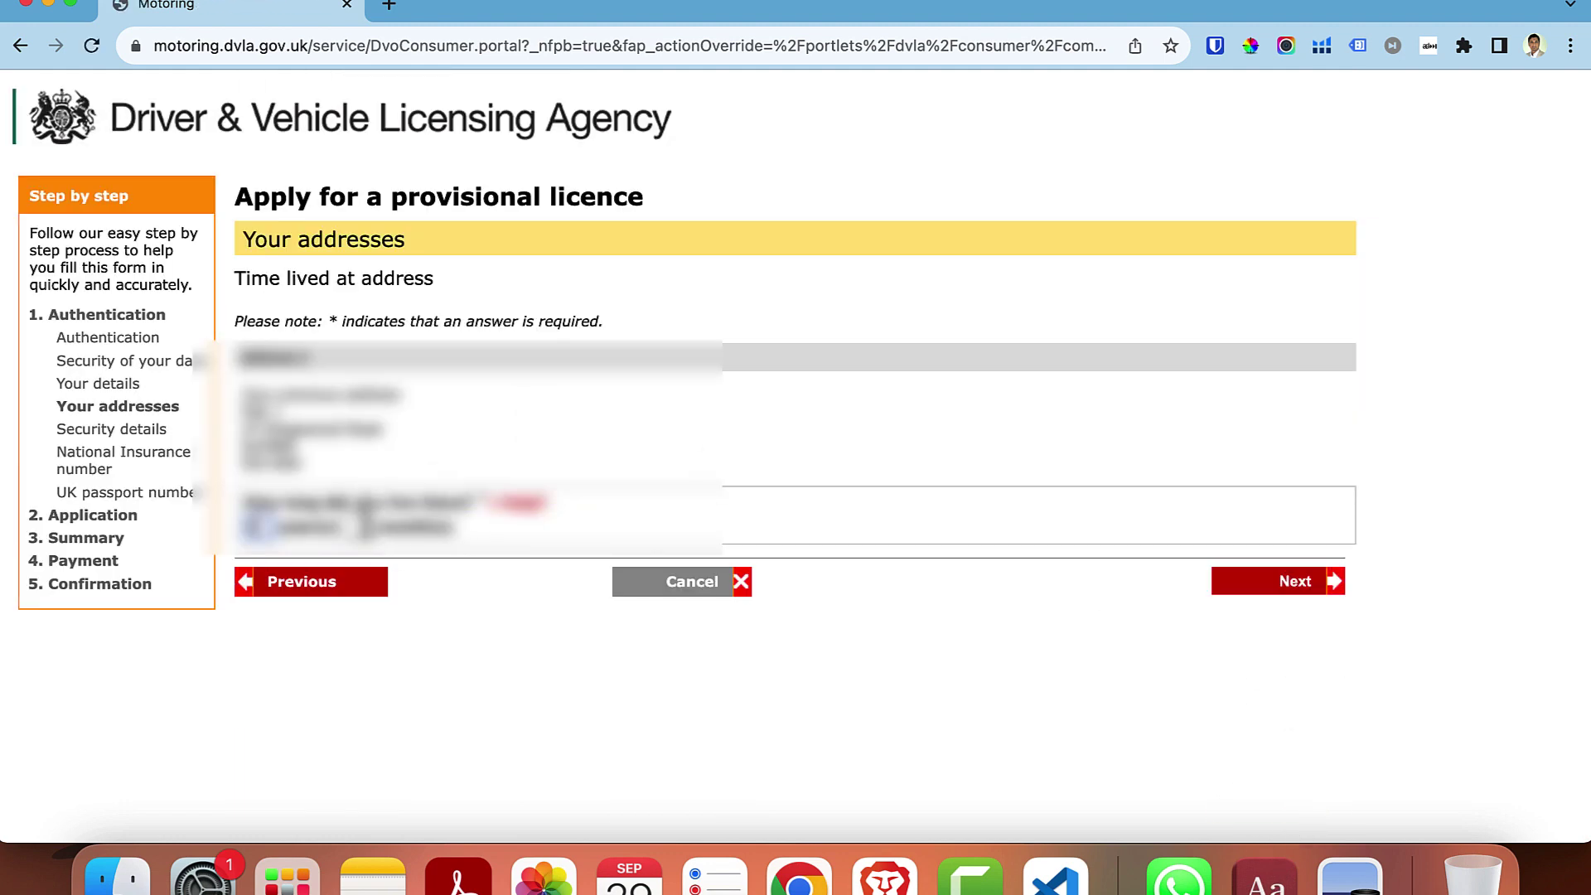
- Record 3 months at the previous address, then start adding a third address
{"action": "left_click", "coordinate": [363, 527]}
{"action": "type", "text": "3"}
{"action": "left_click", "coordinate": [841, 425]}
{"action": "left_click", "coordinate": [1290, 587]}
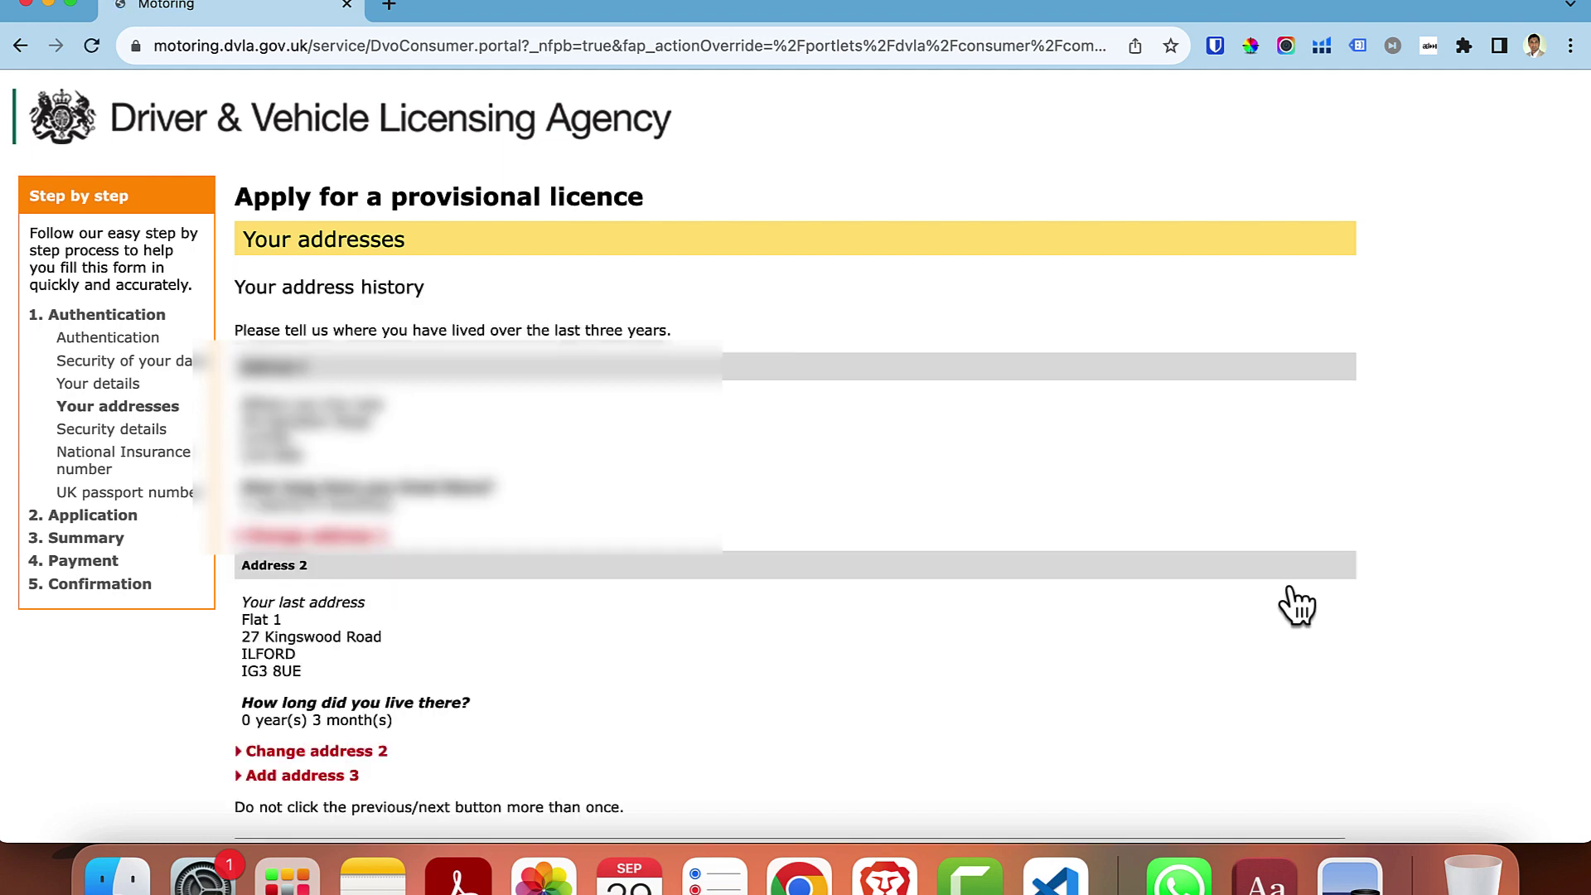
{"action": "scroll", "coordinate": [1296, 604], "scroll_direction": "down", "scroll_amount": 2}
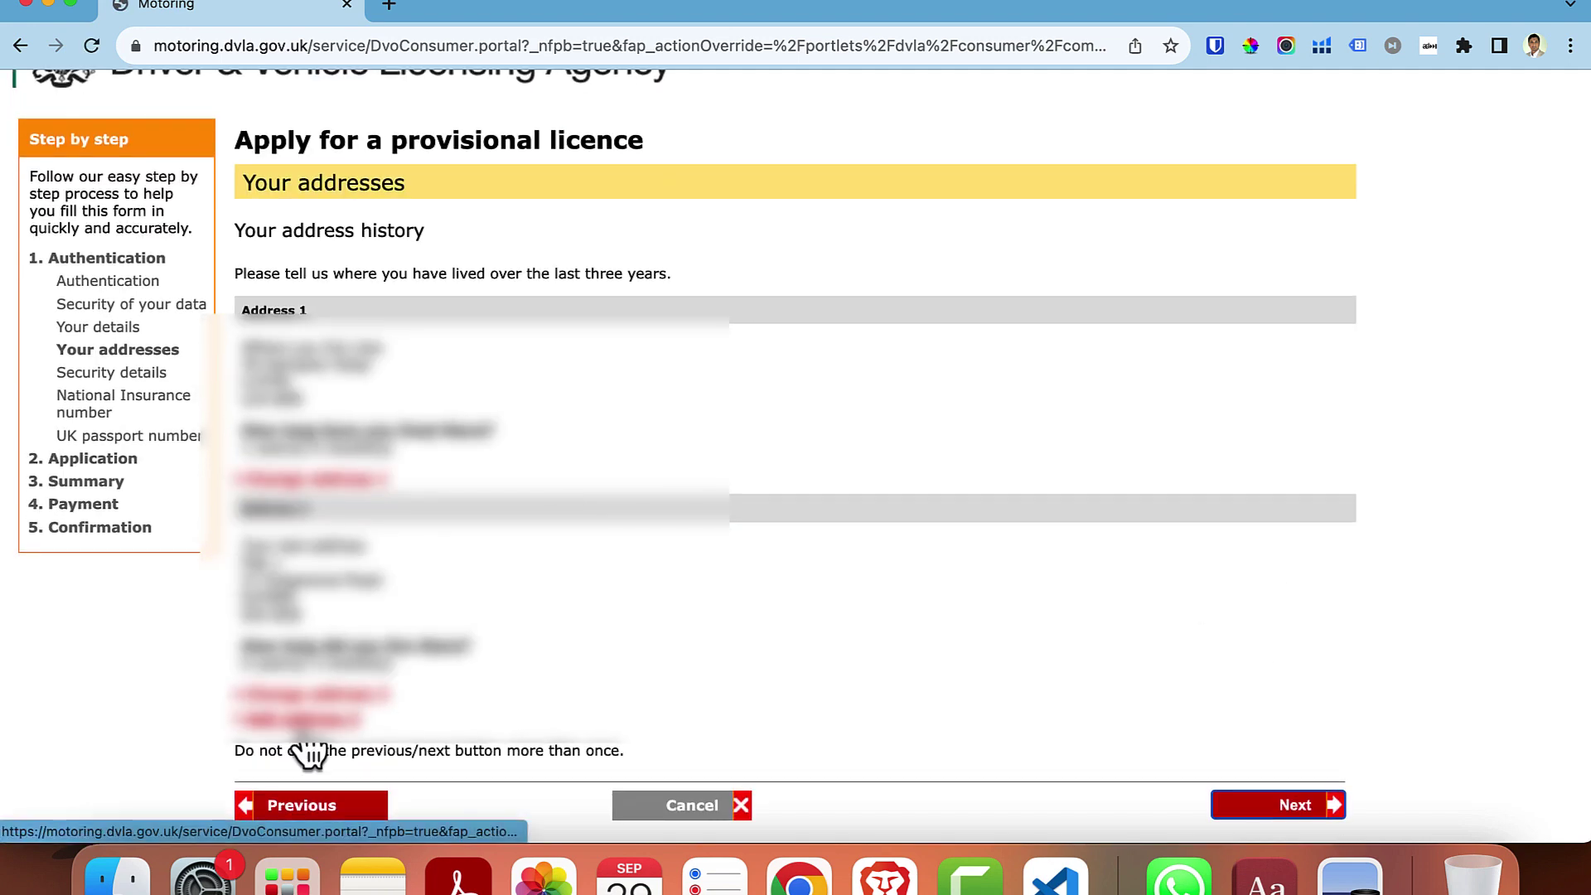
{"action": "left_click", "coordinate": [302, 722]}
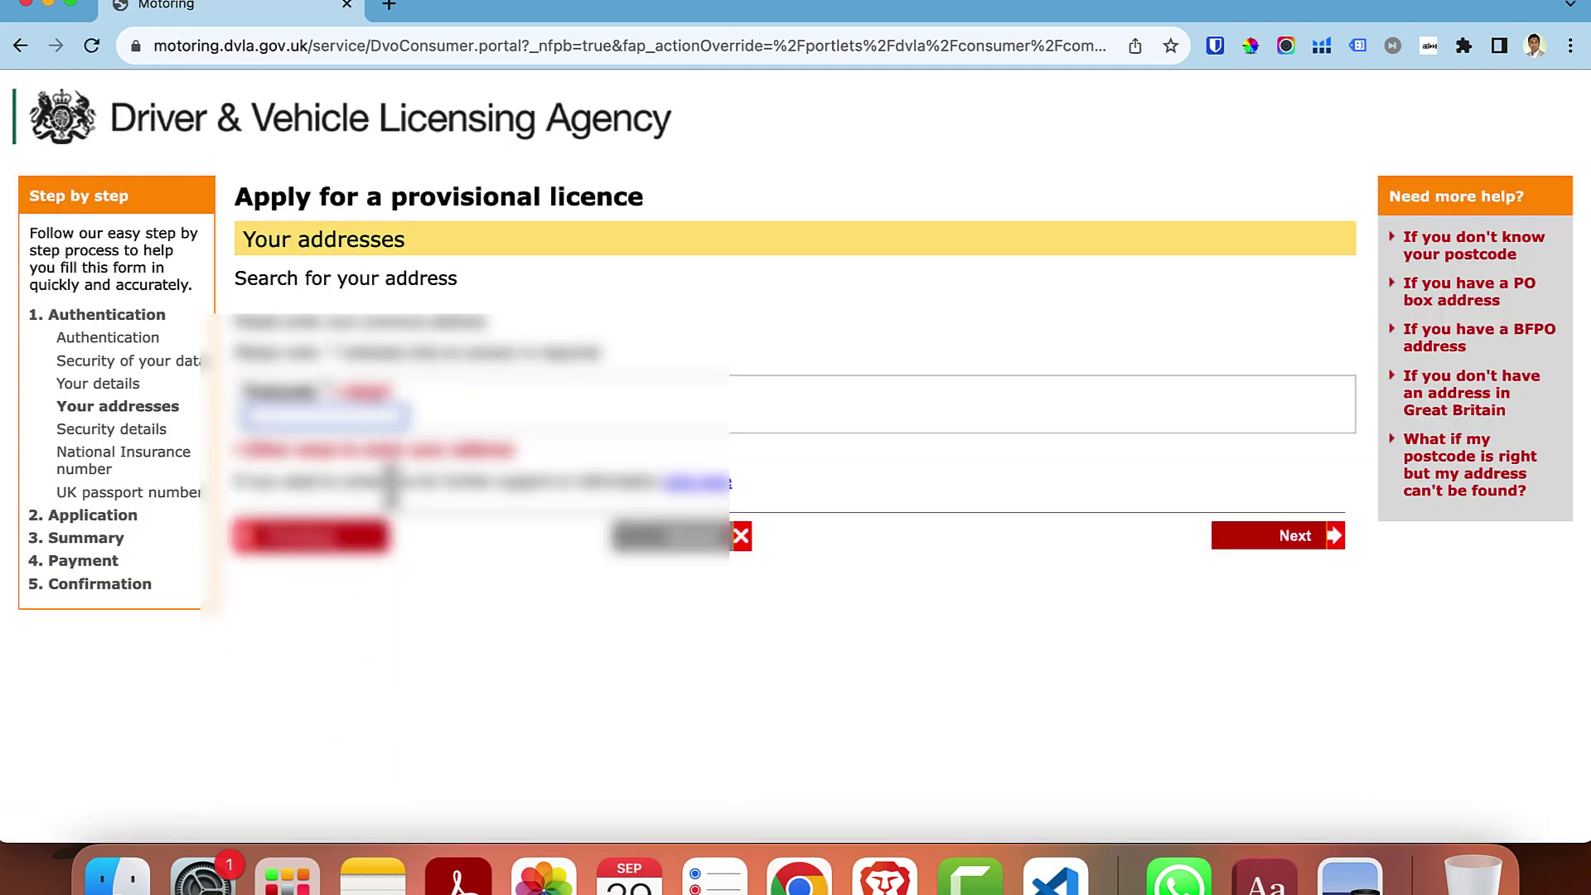
- Enter the third address as one outside Great Britain, with Bangladesh as the country
{"action": "left_click", "coordinate": [361, 453]}
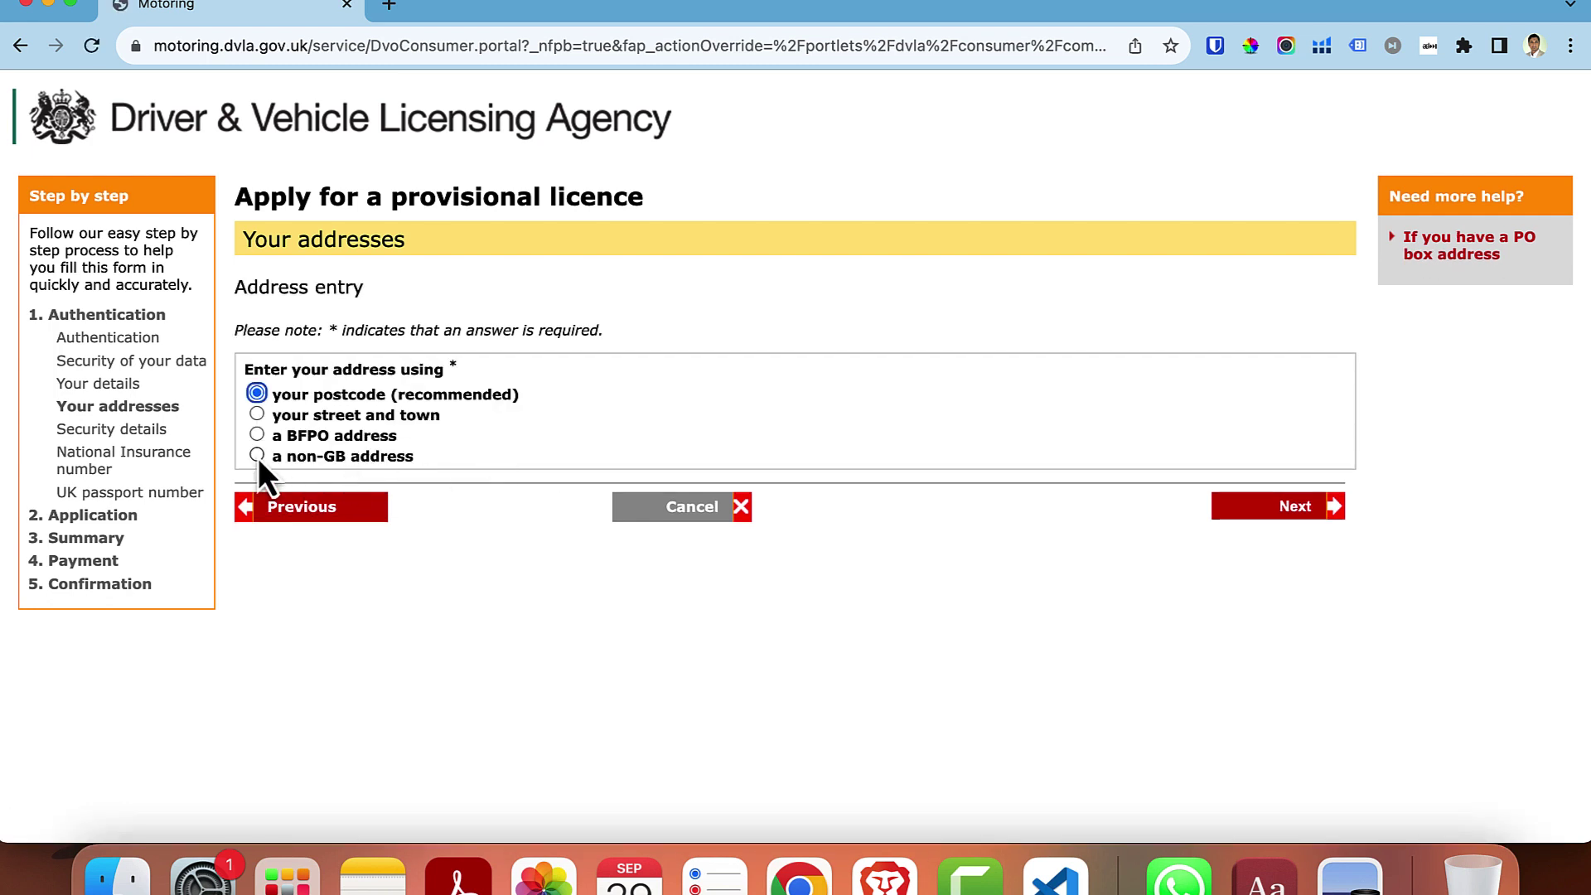
{"action": "left_click", "coordinate": [256, 455]}
{"action": "left_click", "coordinate": [1286, 507]}
{"action": "left_click", "coordinate": [508, 421]}
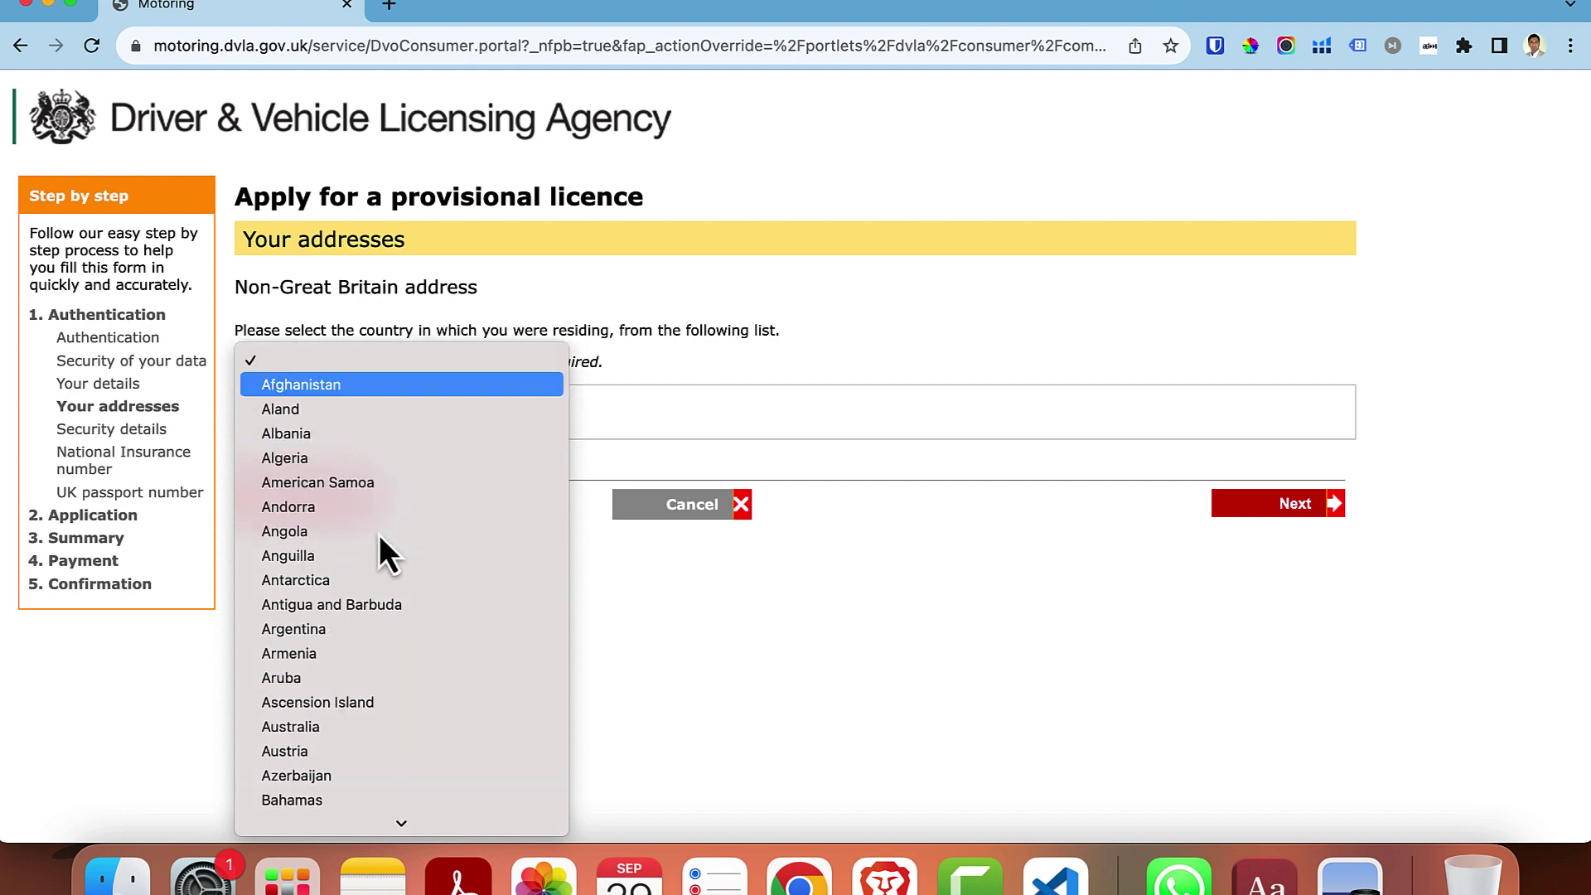
{"action": "scroll", "coordinate": [379, 534], "scroll_direction": "down", "scroll_amount": 5}
{"action": "left_click", "coordinate": [361, 548]}
{"action": "left_click", "coordinate": [1276, 505]}
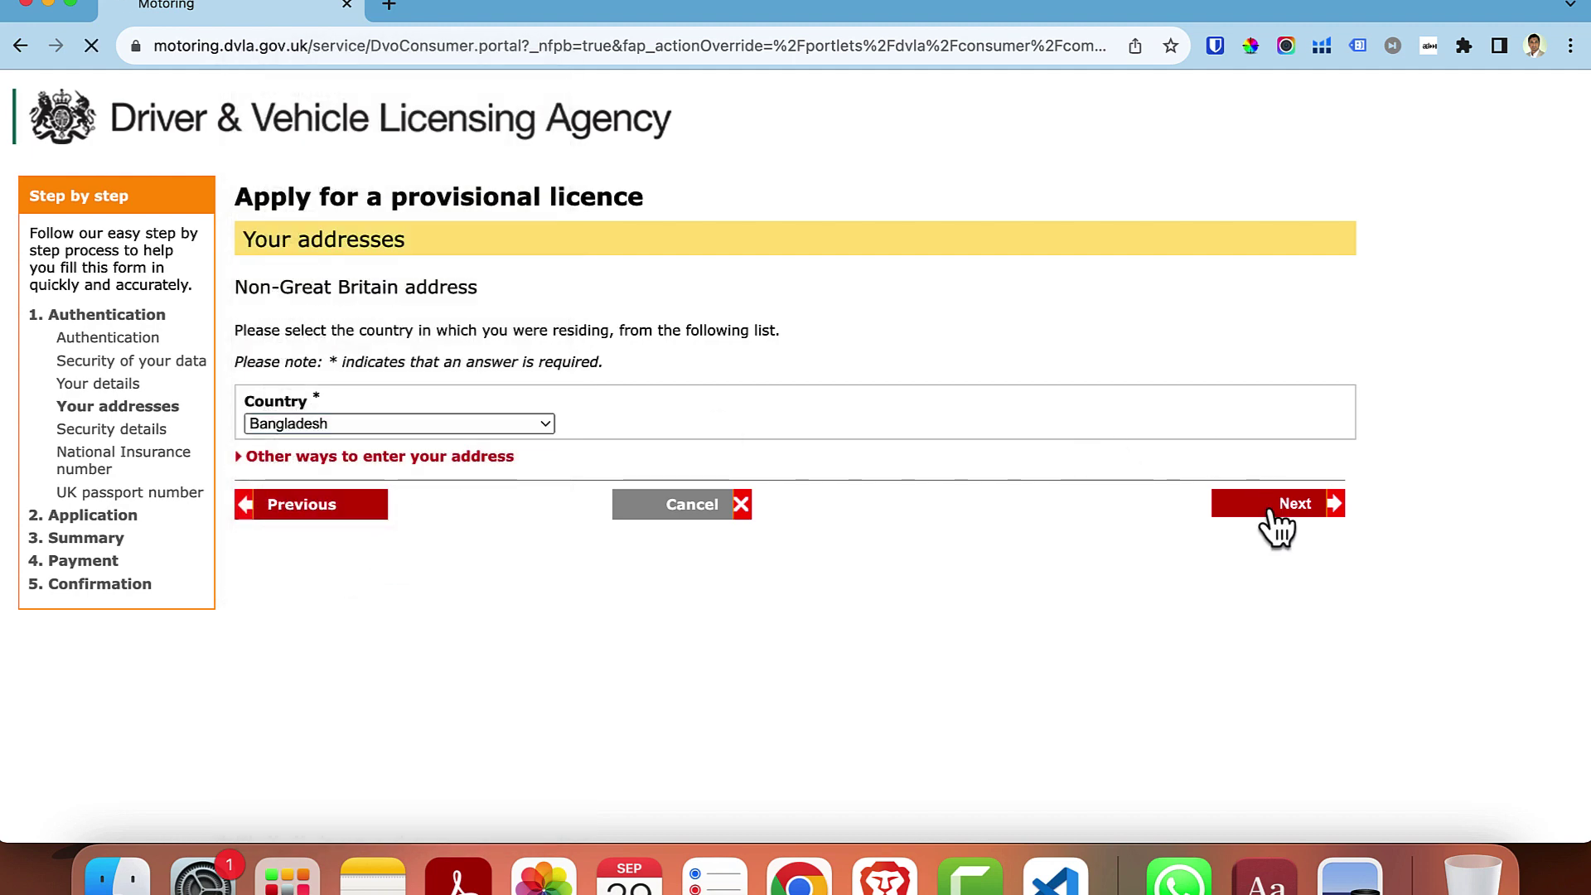
- Record 10 years and 0 months at the Bangladesh address and accept the address history
{"action": "type", "text": "10"}
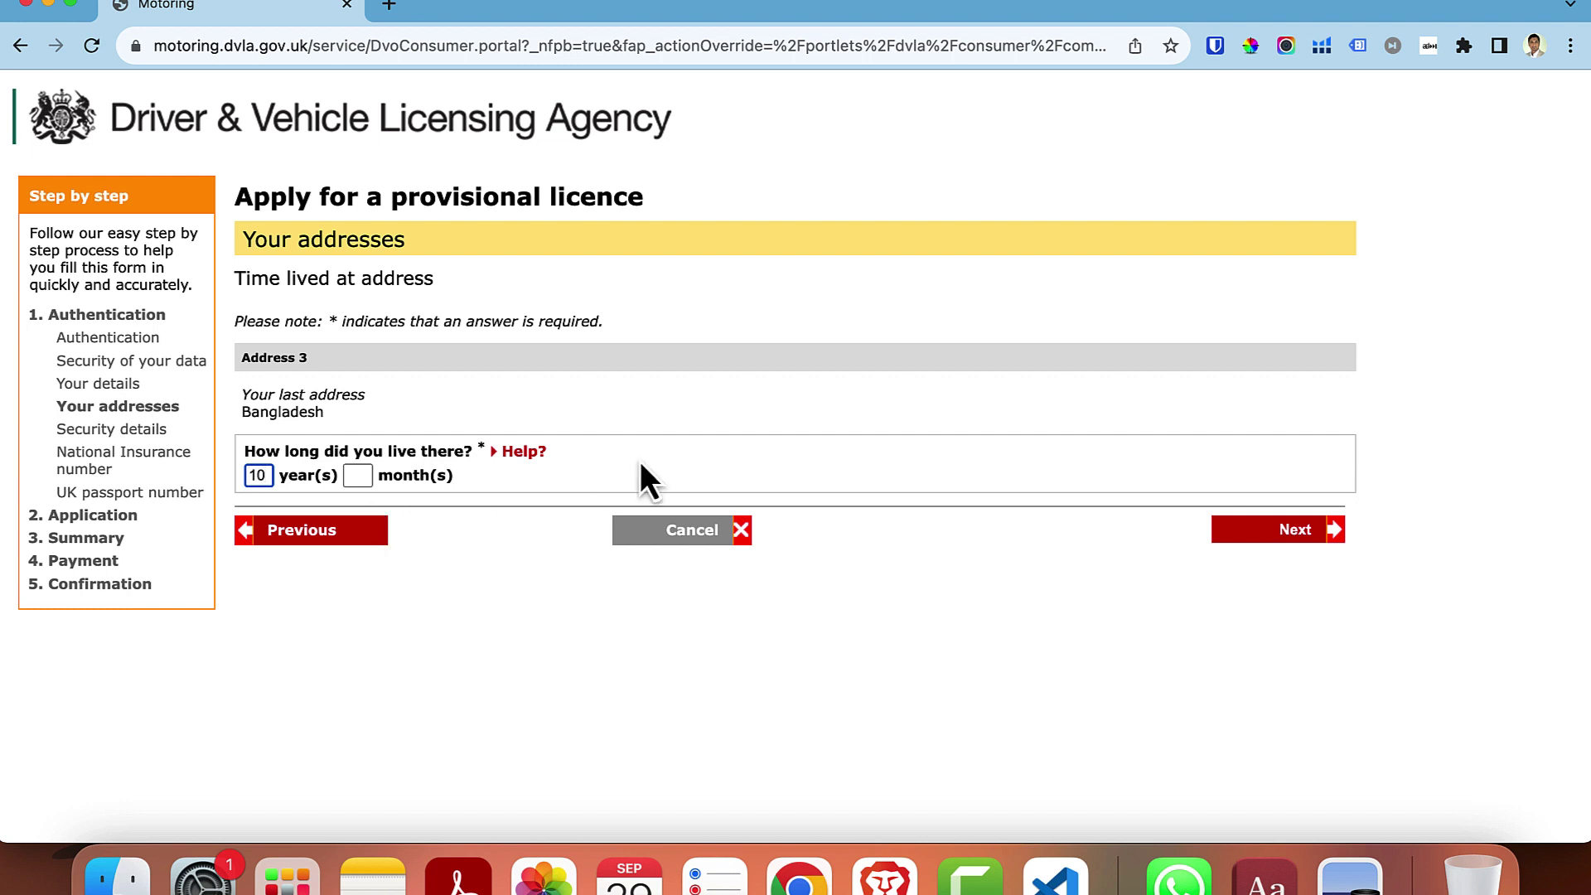
{"action": "left_click", "coordinate": [358, 476]}
{"action": "type", "text": "0"}
{"action": "left_click", "coordinate": [1284, 535]}
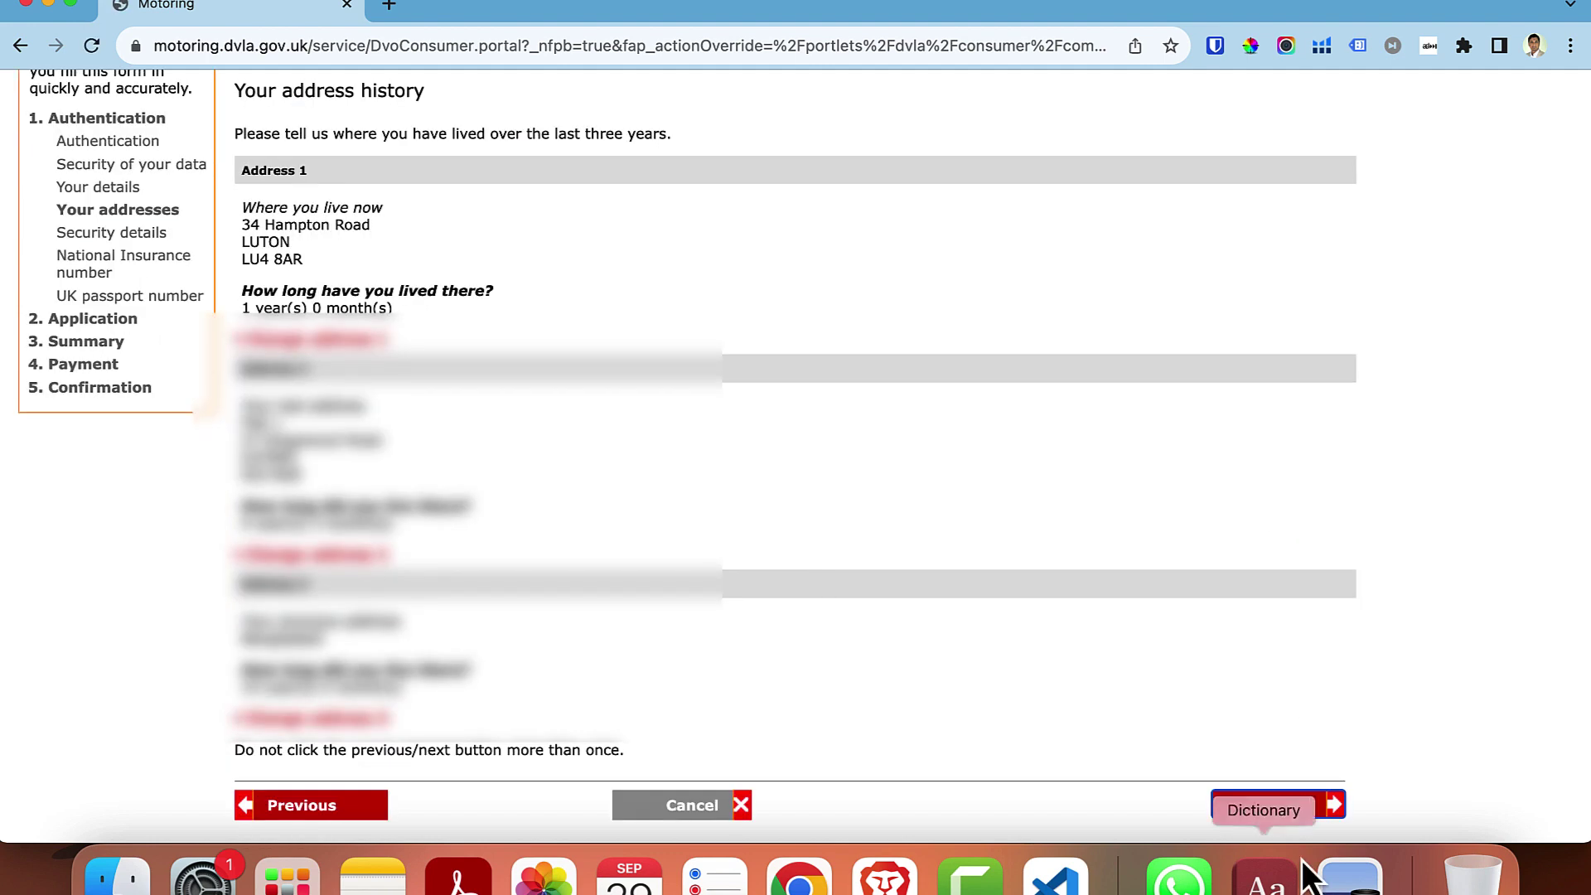
{"action": "left_click", "coordinate": [1294, 810]}
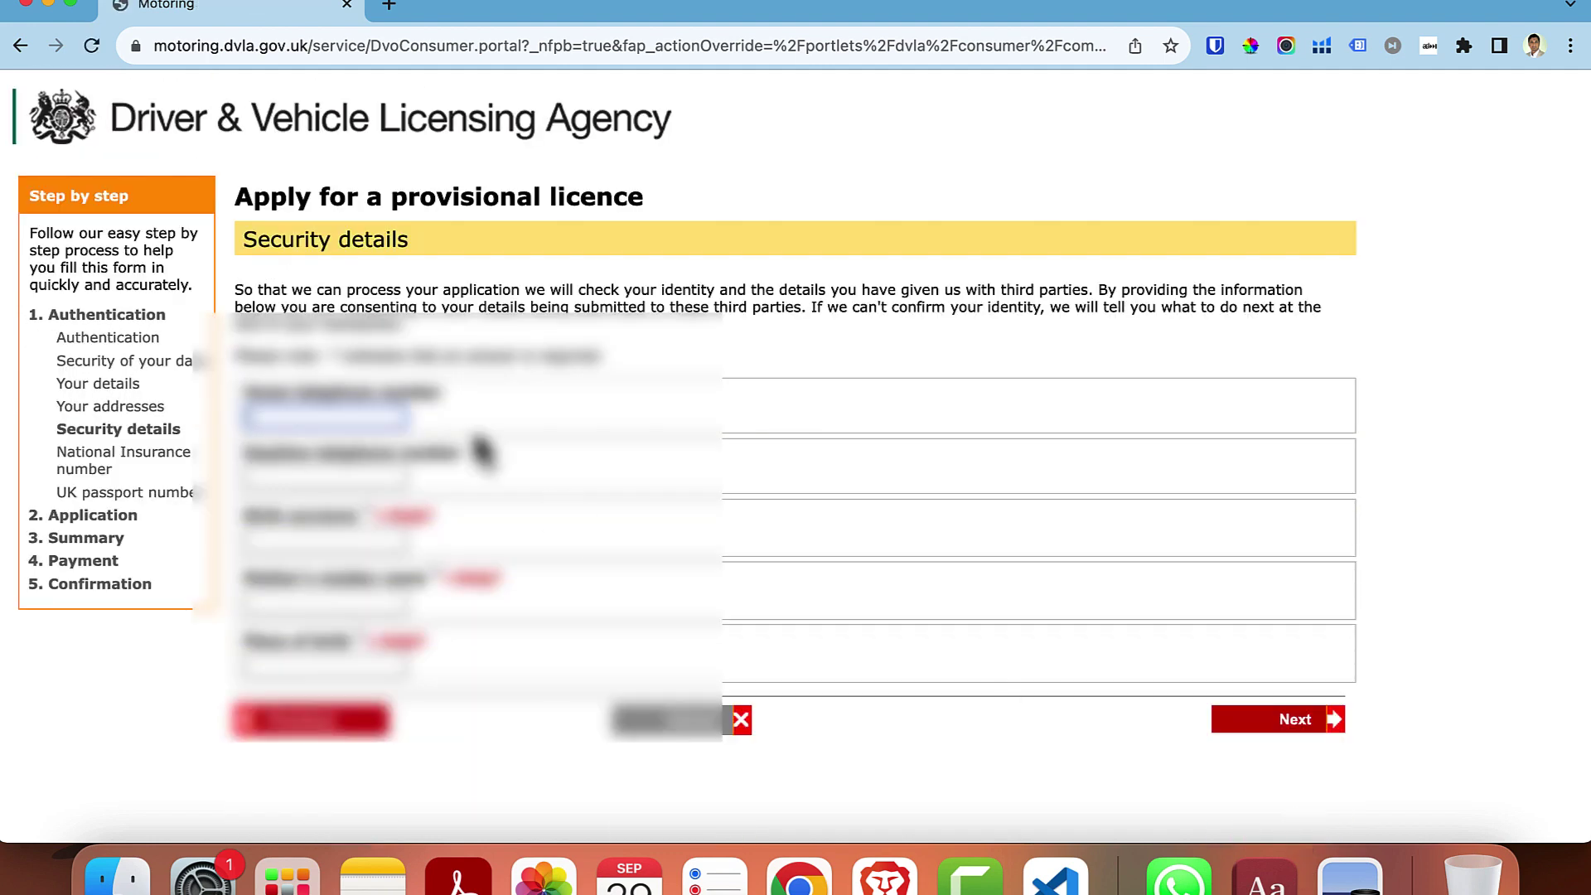
- Fill in the home telephone, birth surname, mother's maiden name and place of birth, and submit
{"action": "left_click", "coordinate": [352, 419]}
{"action": "type", "text": "07"}
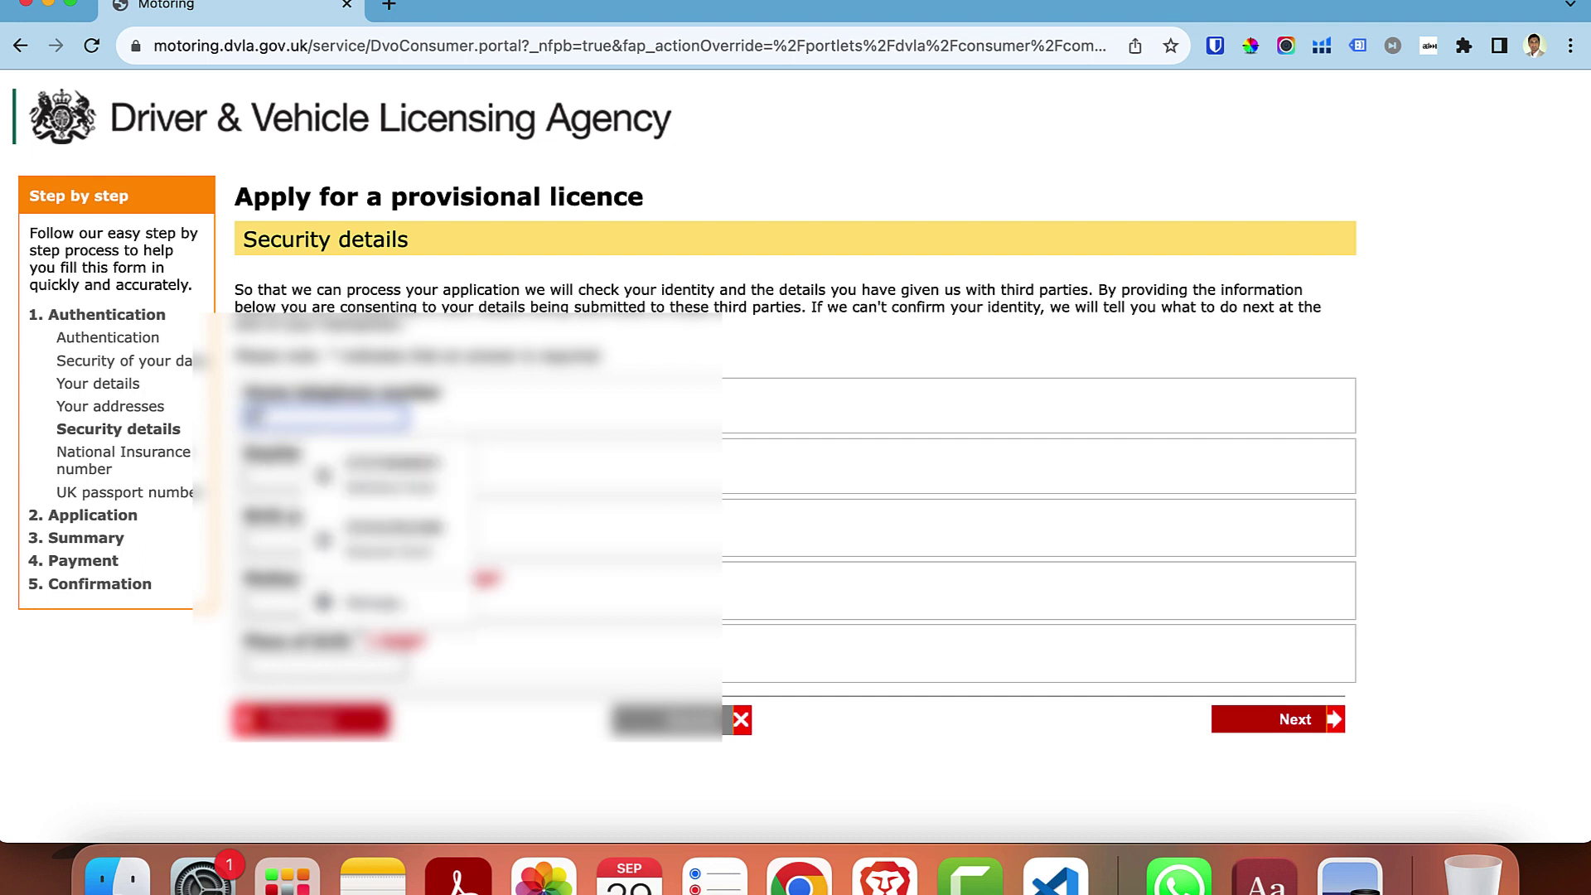
{"action": "type", "text": "0"}
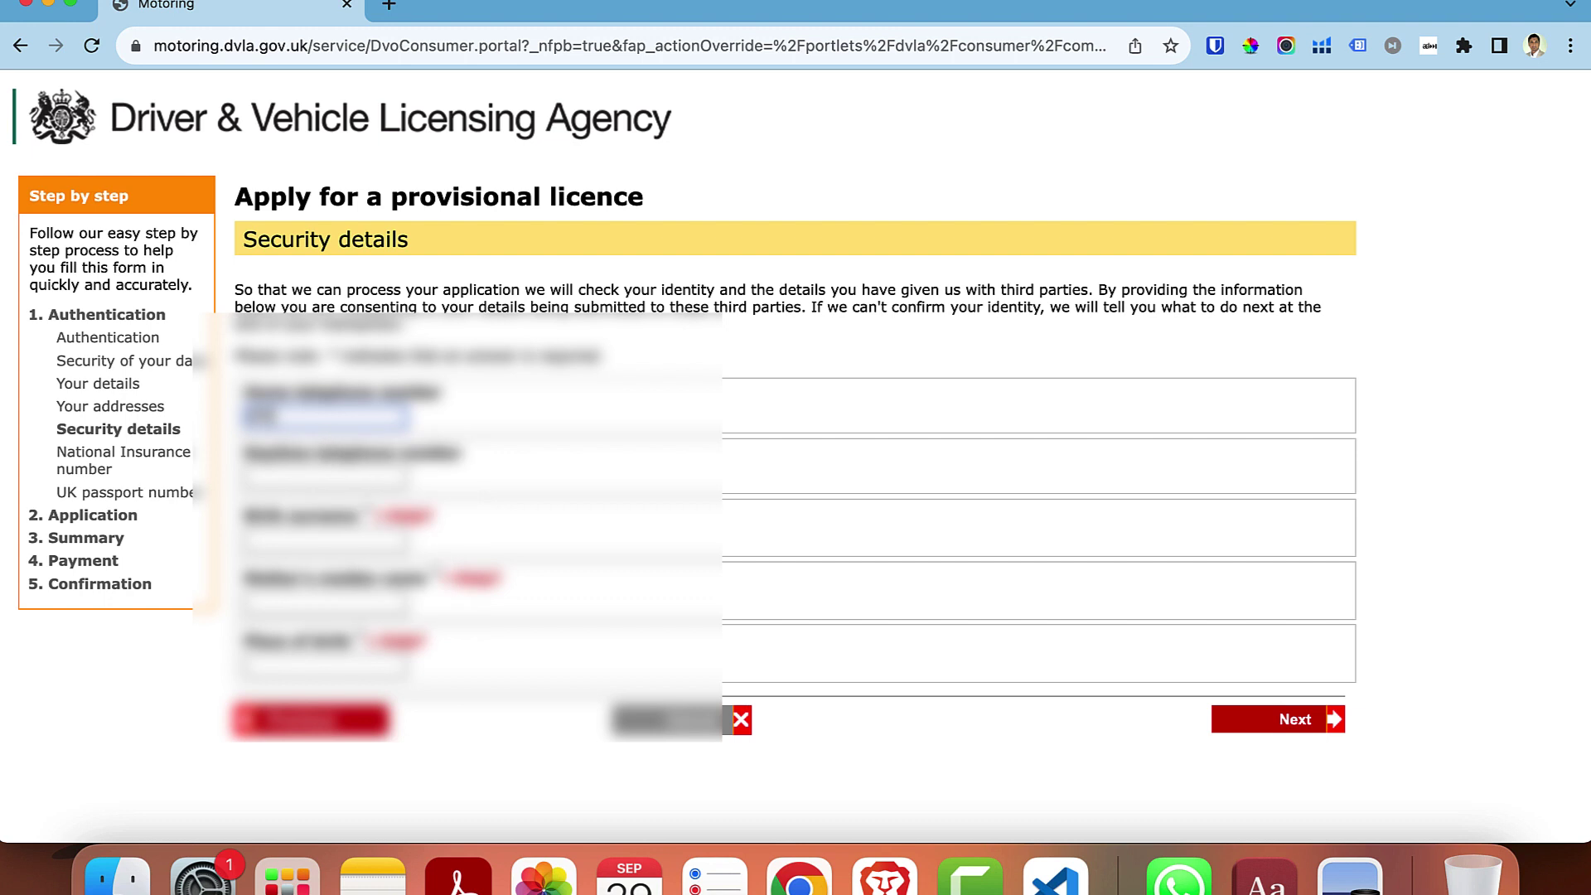
{"action": "type", "text": "0000000000"}
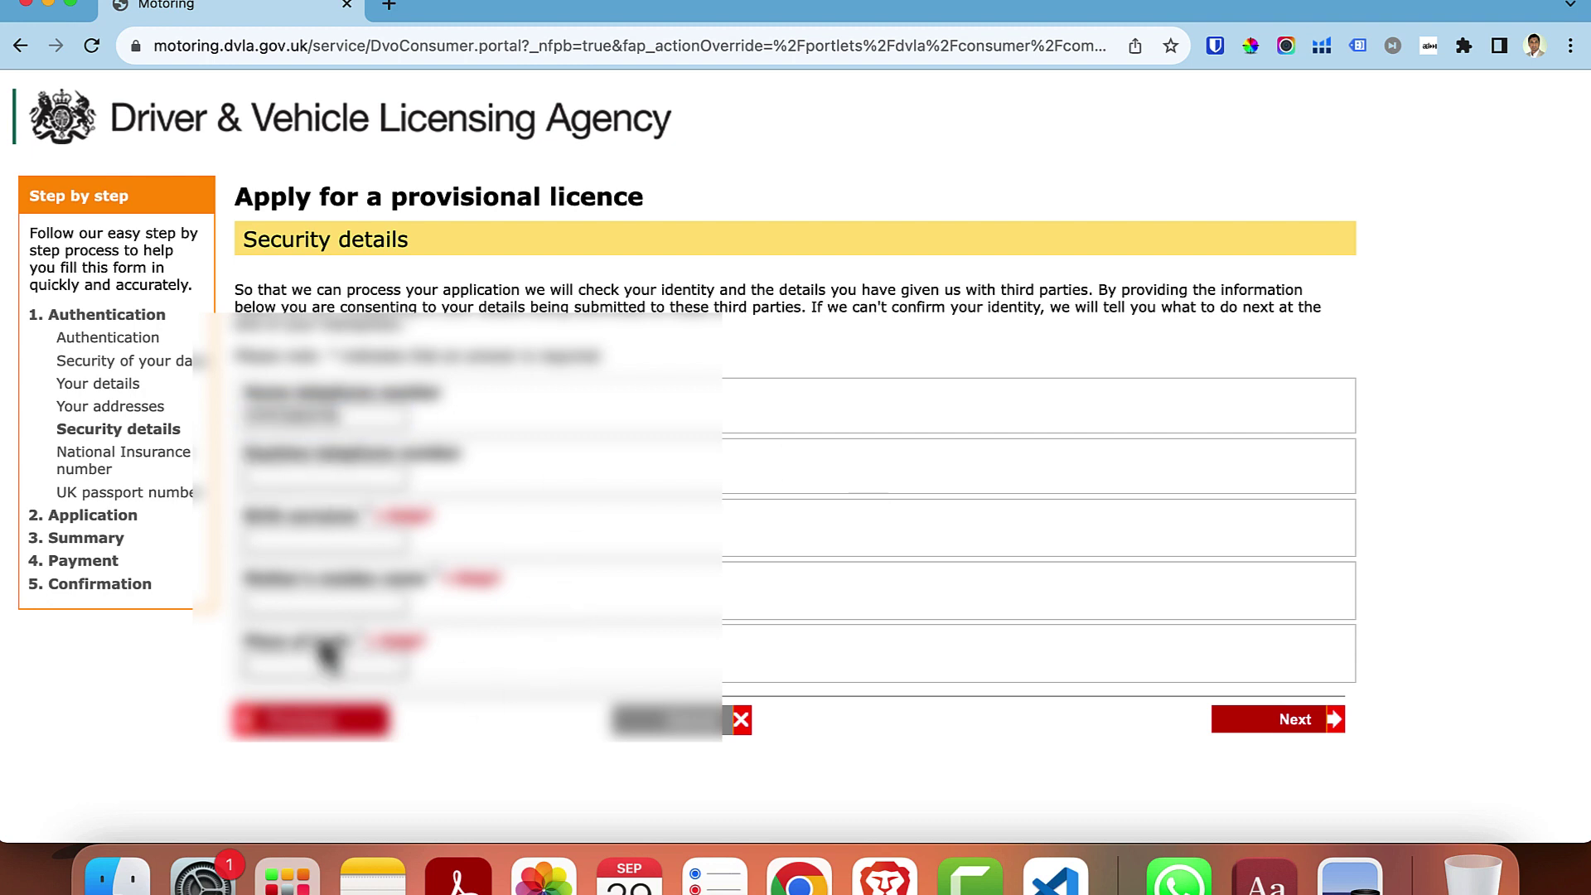
{"action": "left_click", "coordinate": [323, 543]}
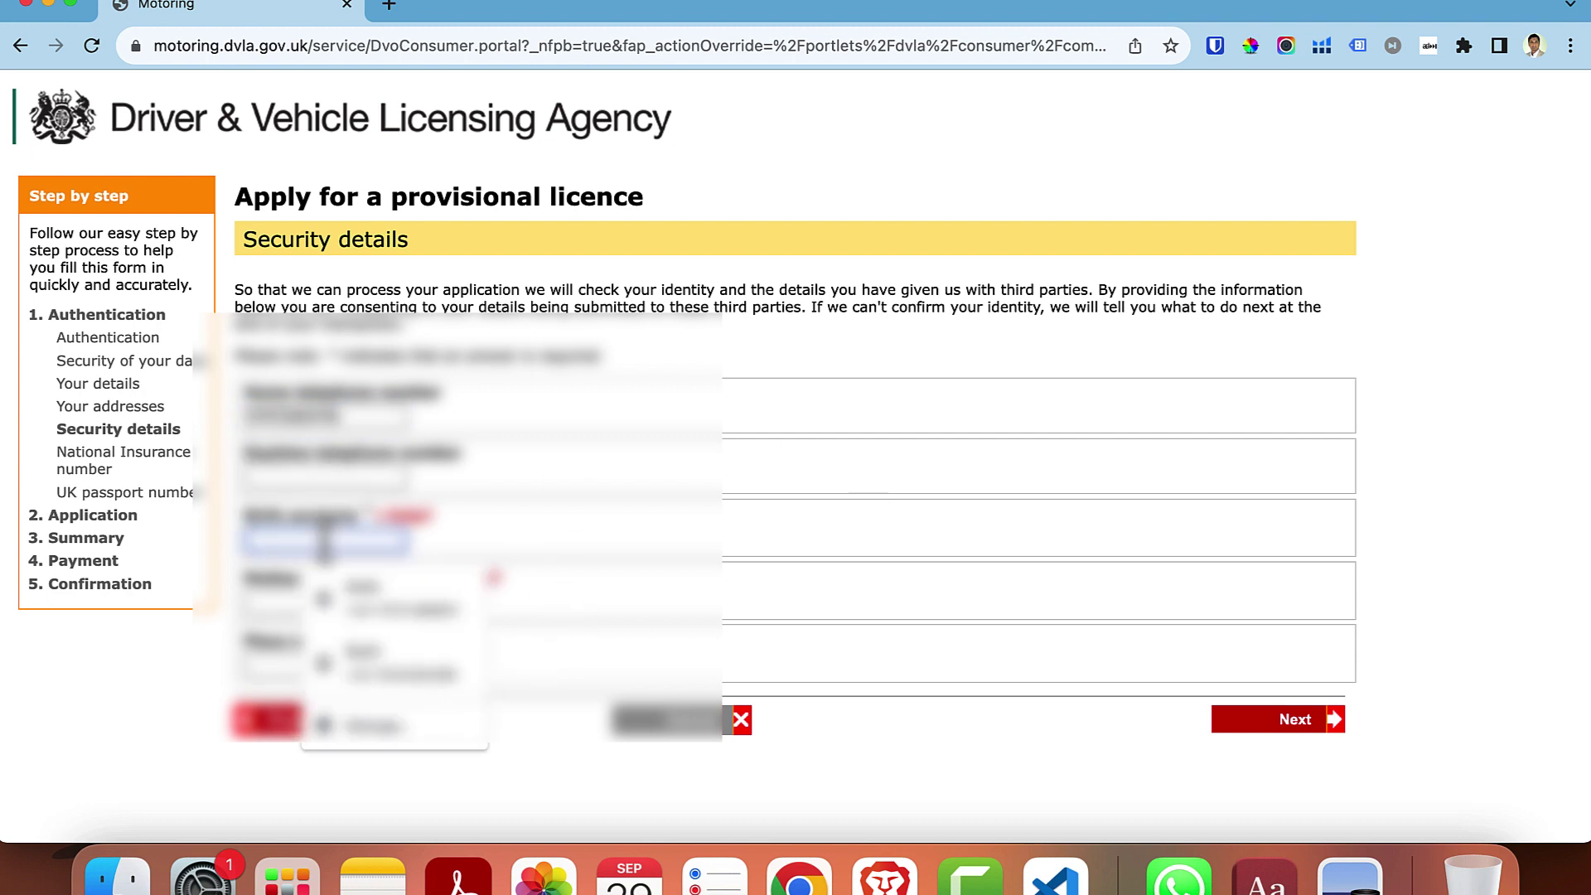
{"action": "left_click", "coordinate": [756, 566]}
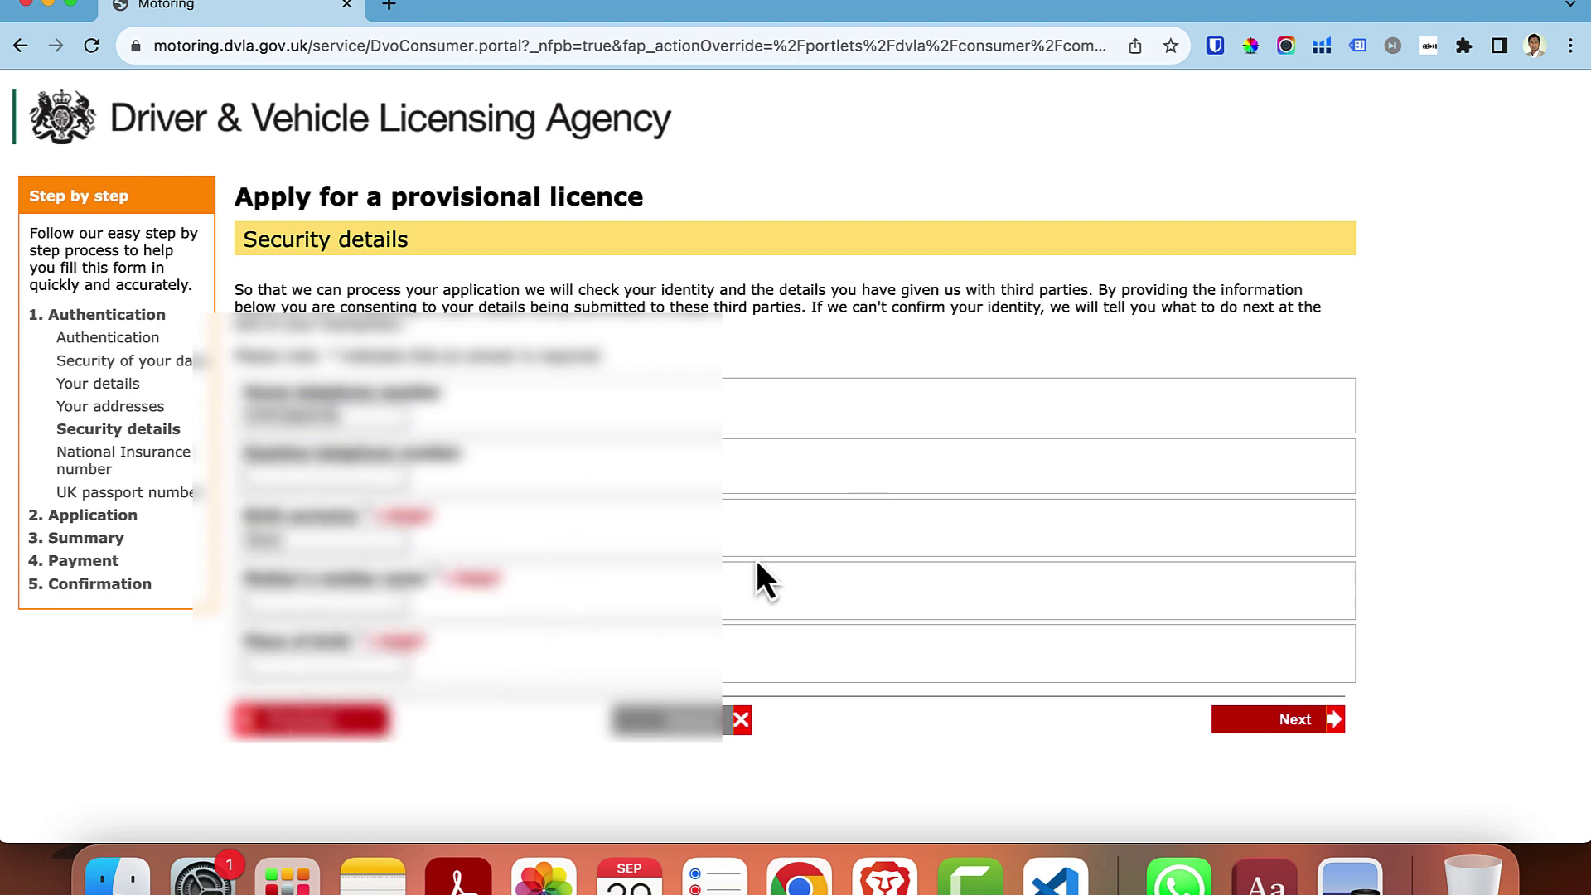
{"action": "left_click", "coordinate": [395, 605]}
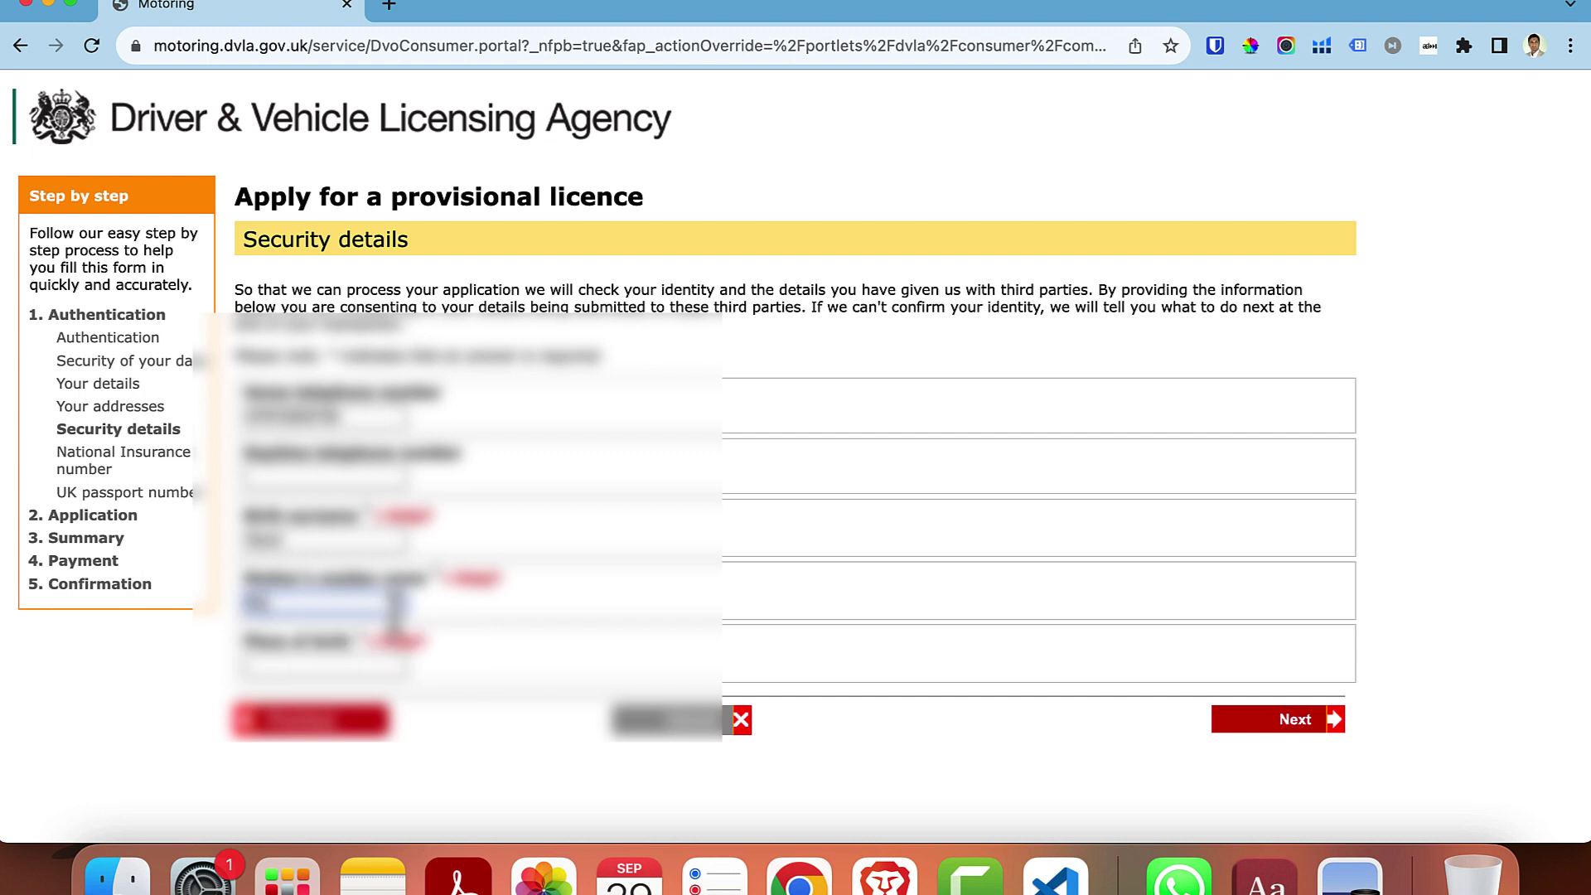
{"action": "left_click", "coordinate": [828, 543]}
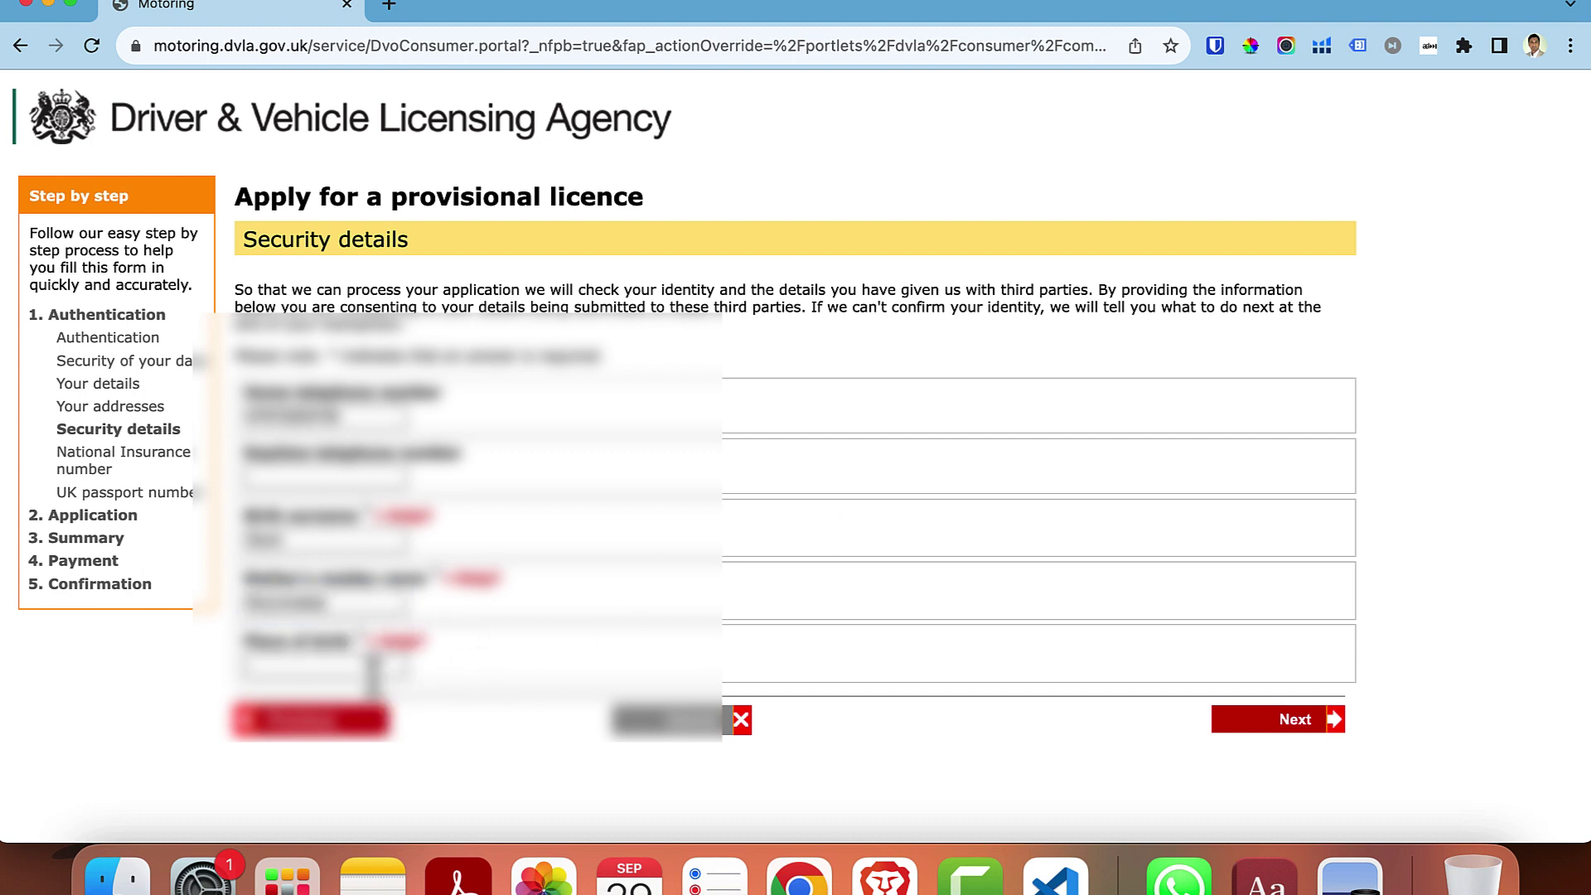
{"action": "left_click", "coordinate": [324, 665]}
{"action": "type", "text": "London"}
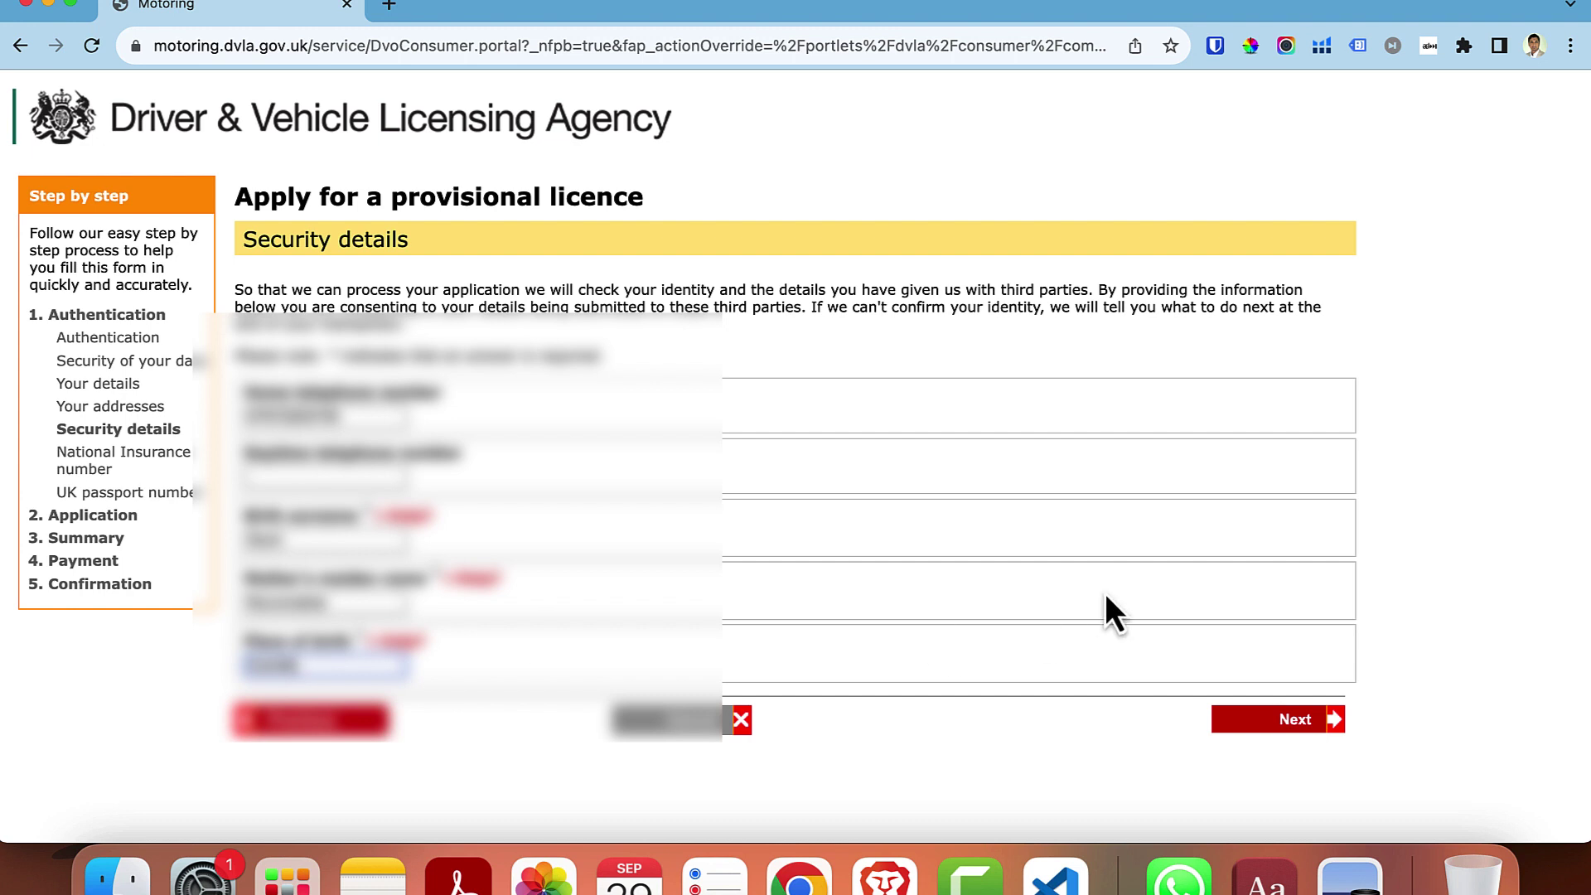
{"action": "left_click", "coordinate": [1105, 593]}
{"action": "left_click", "coordinate": [1283, 729]}
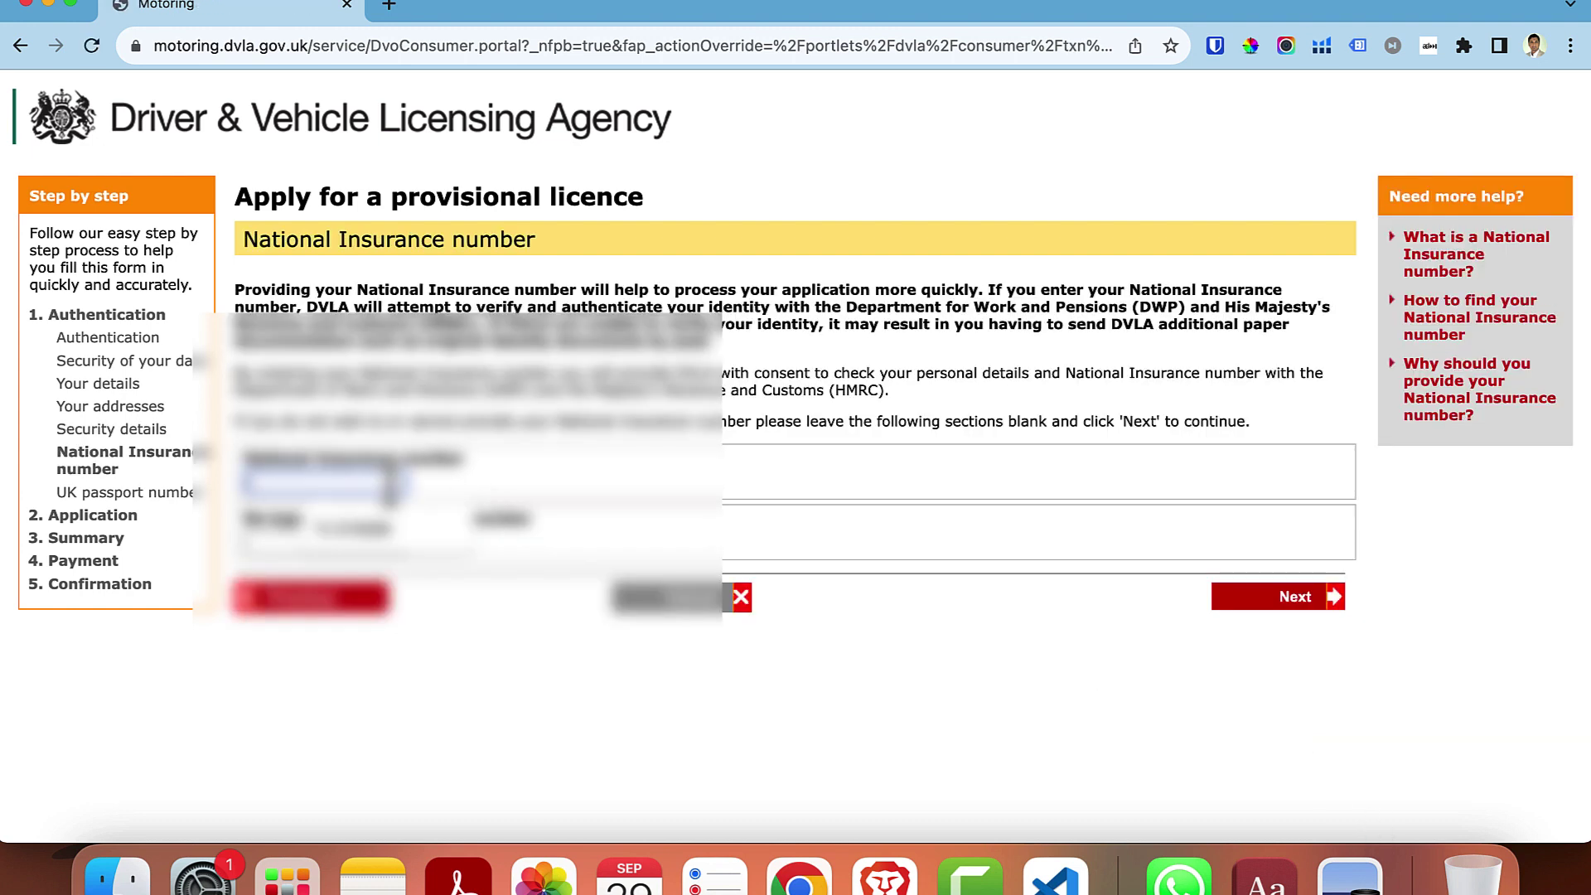
- Leave National Insurance and passport numbers blank; answer Yes to living abroad, No to disqualification
{"action": "left_click", "coordinate": [1295, 598]}
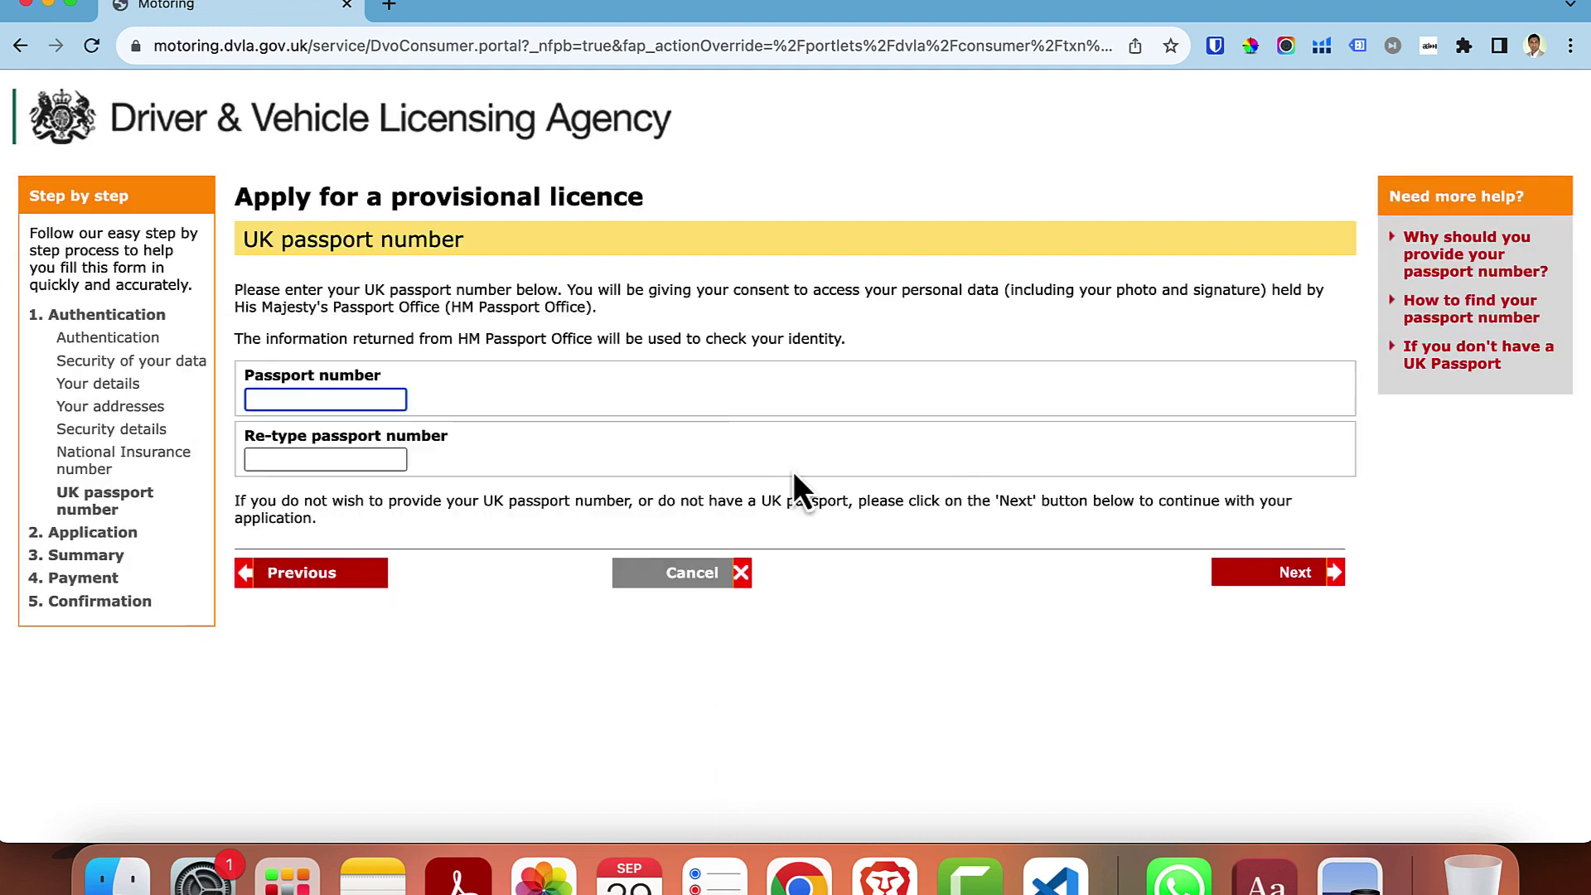
{"action": "left_click", "coordinate": [1299, 577]}
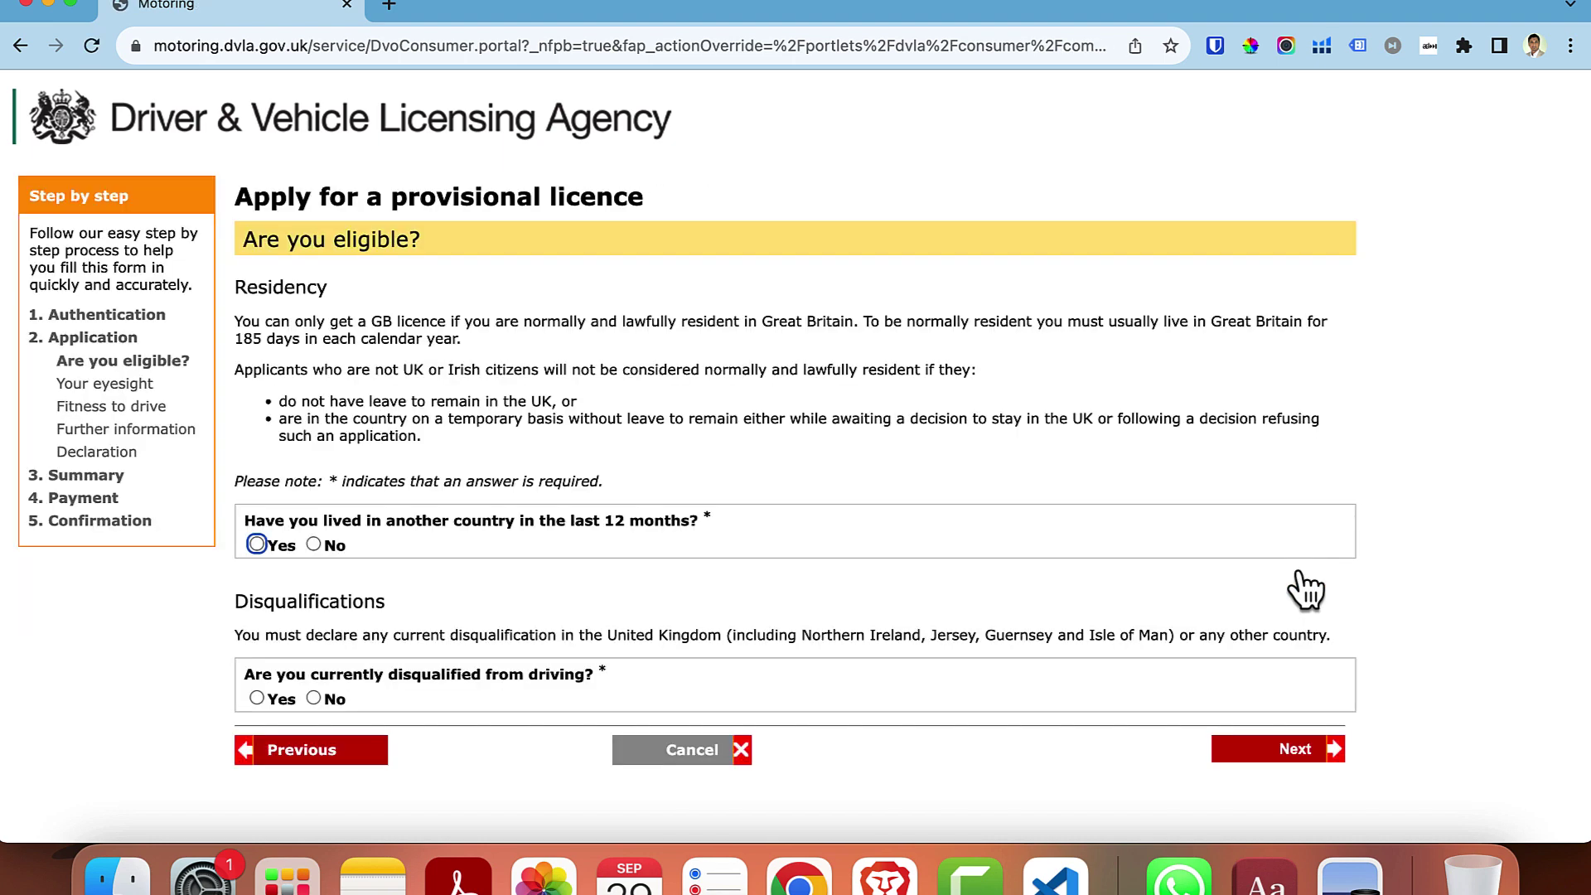
{"action": "left_click", "coordinate": [257, 543]}
{"action": "left_click", "coordinate": [313, 699]}
{"action": "left_click", "coordinate": [1298, 750]}
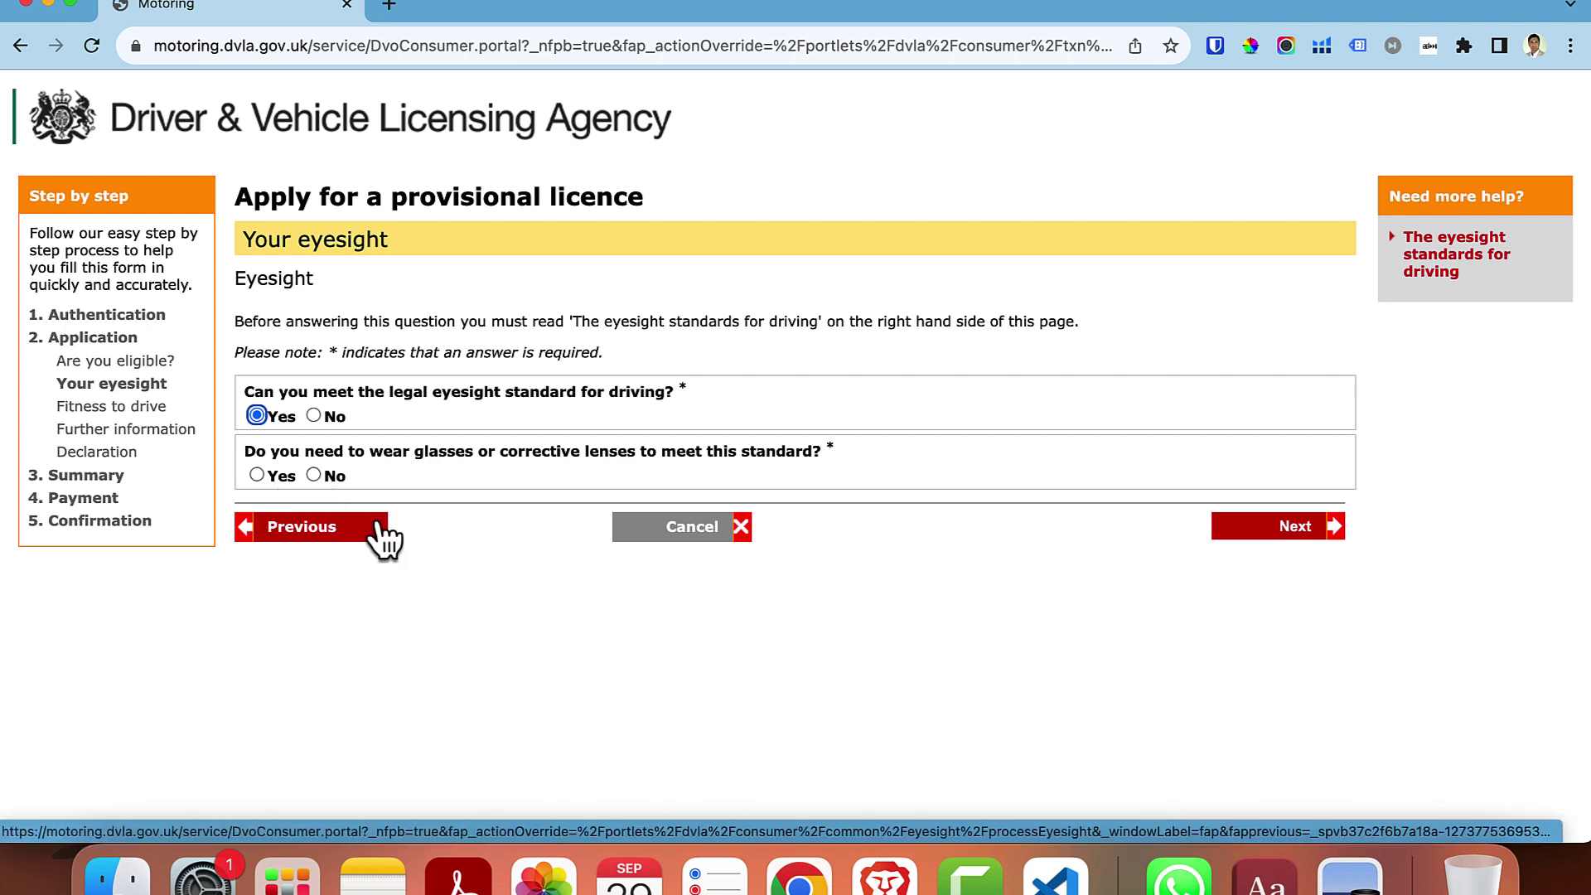
- Answer No to needing glasses, declare no medical conditions, and tick the medical declaration
{"action": "left_click", "coordinate": [316, 477]}
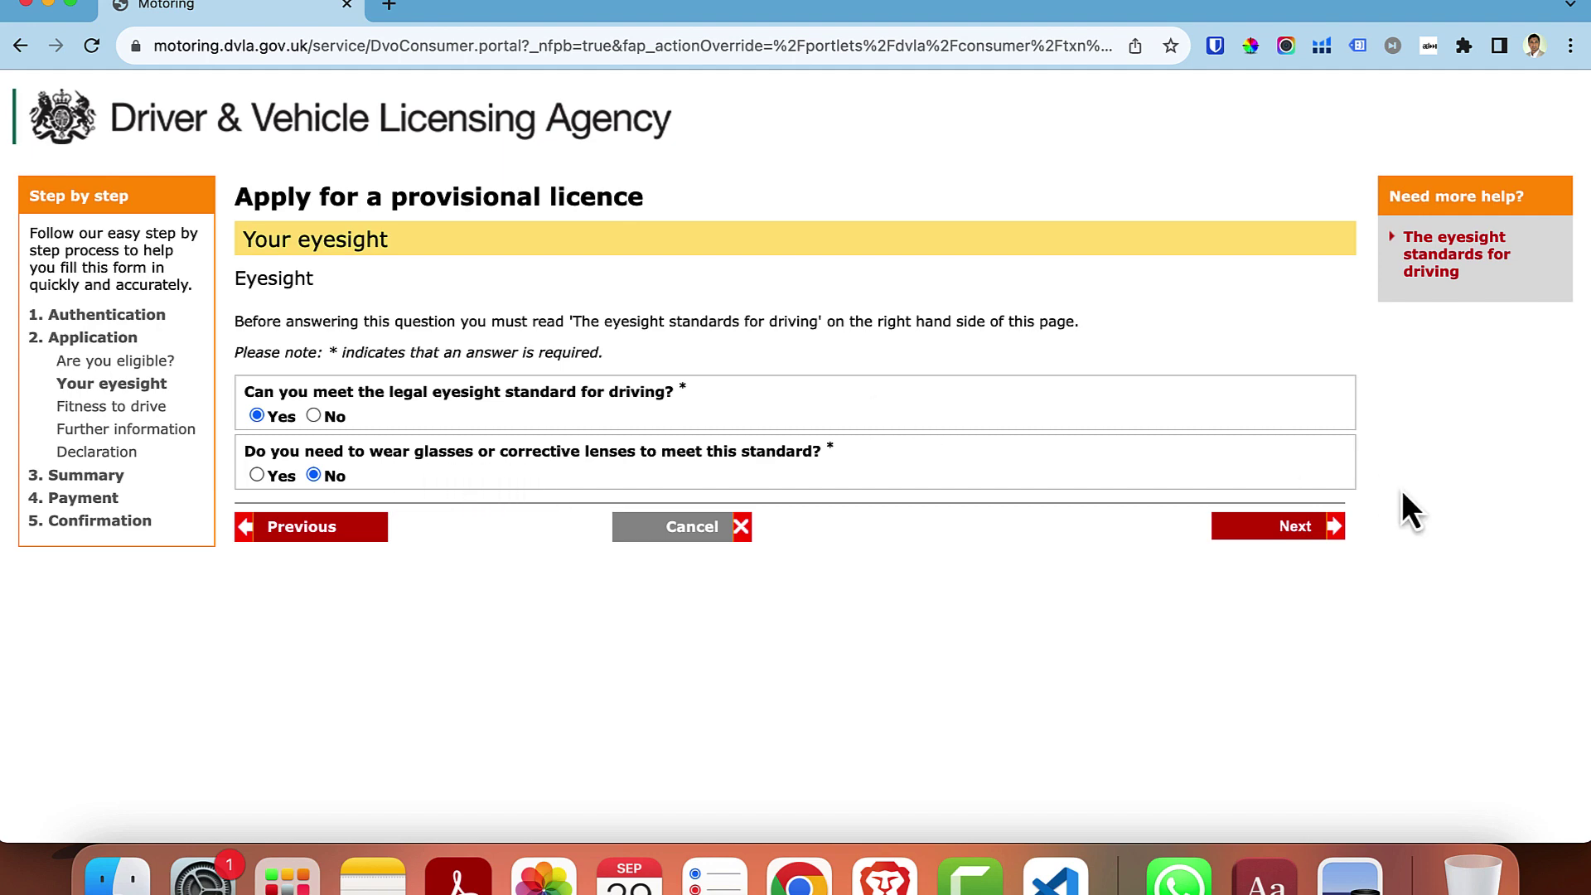
{"action": "left_click", "coordinate": [1319, 530]}
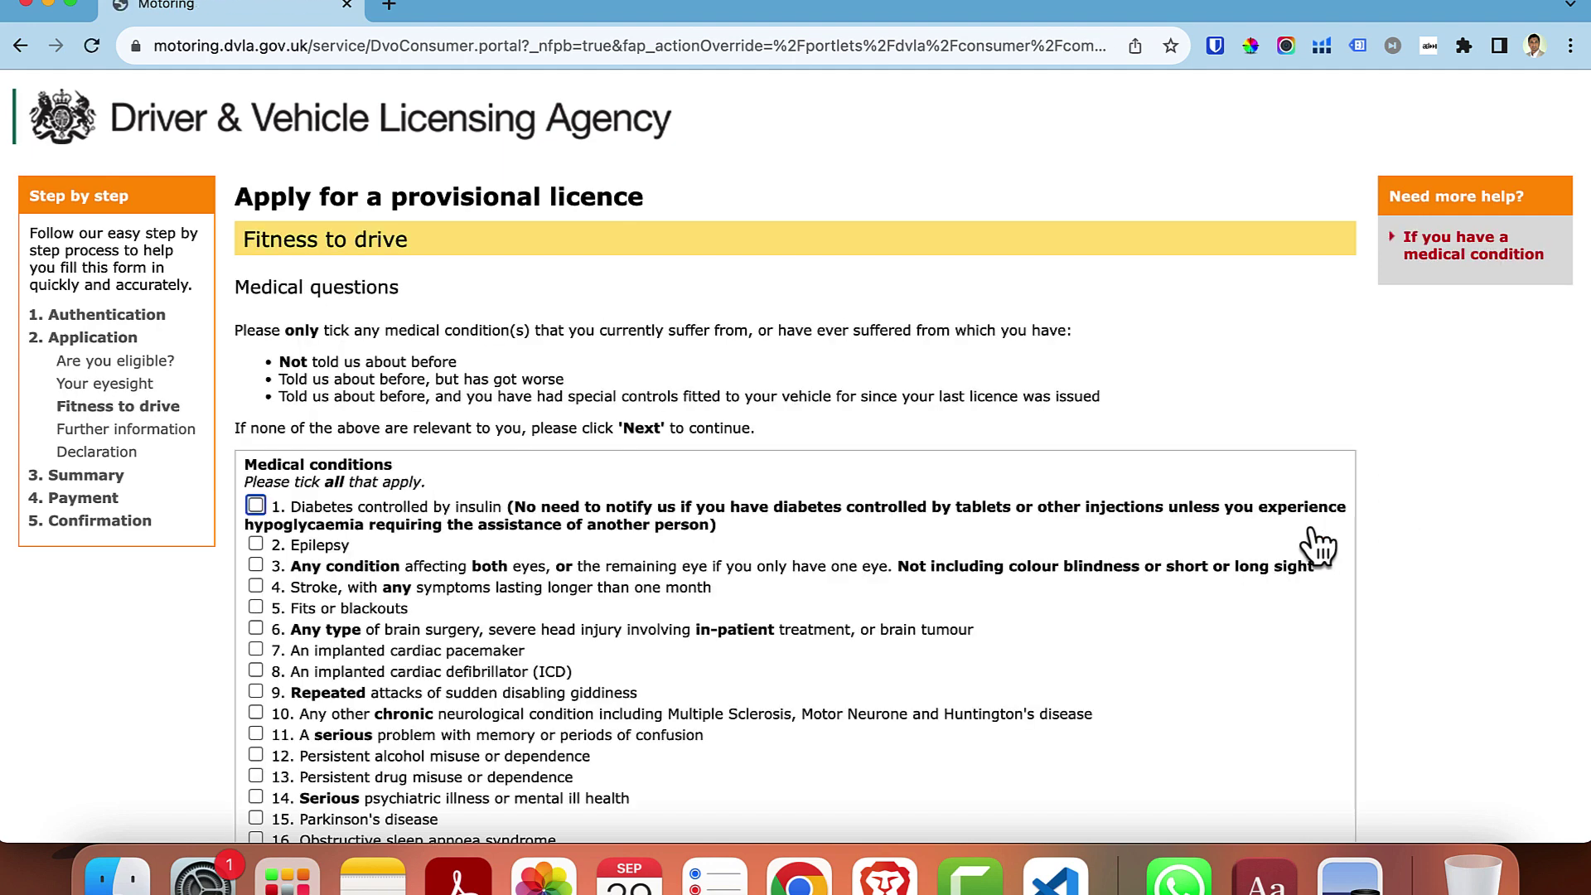
{"action": "scroll", "coordinate": [311, 568], "scroll_direction": "down", "scroll_amount": 3}
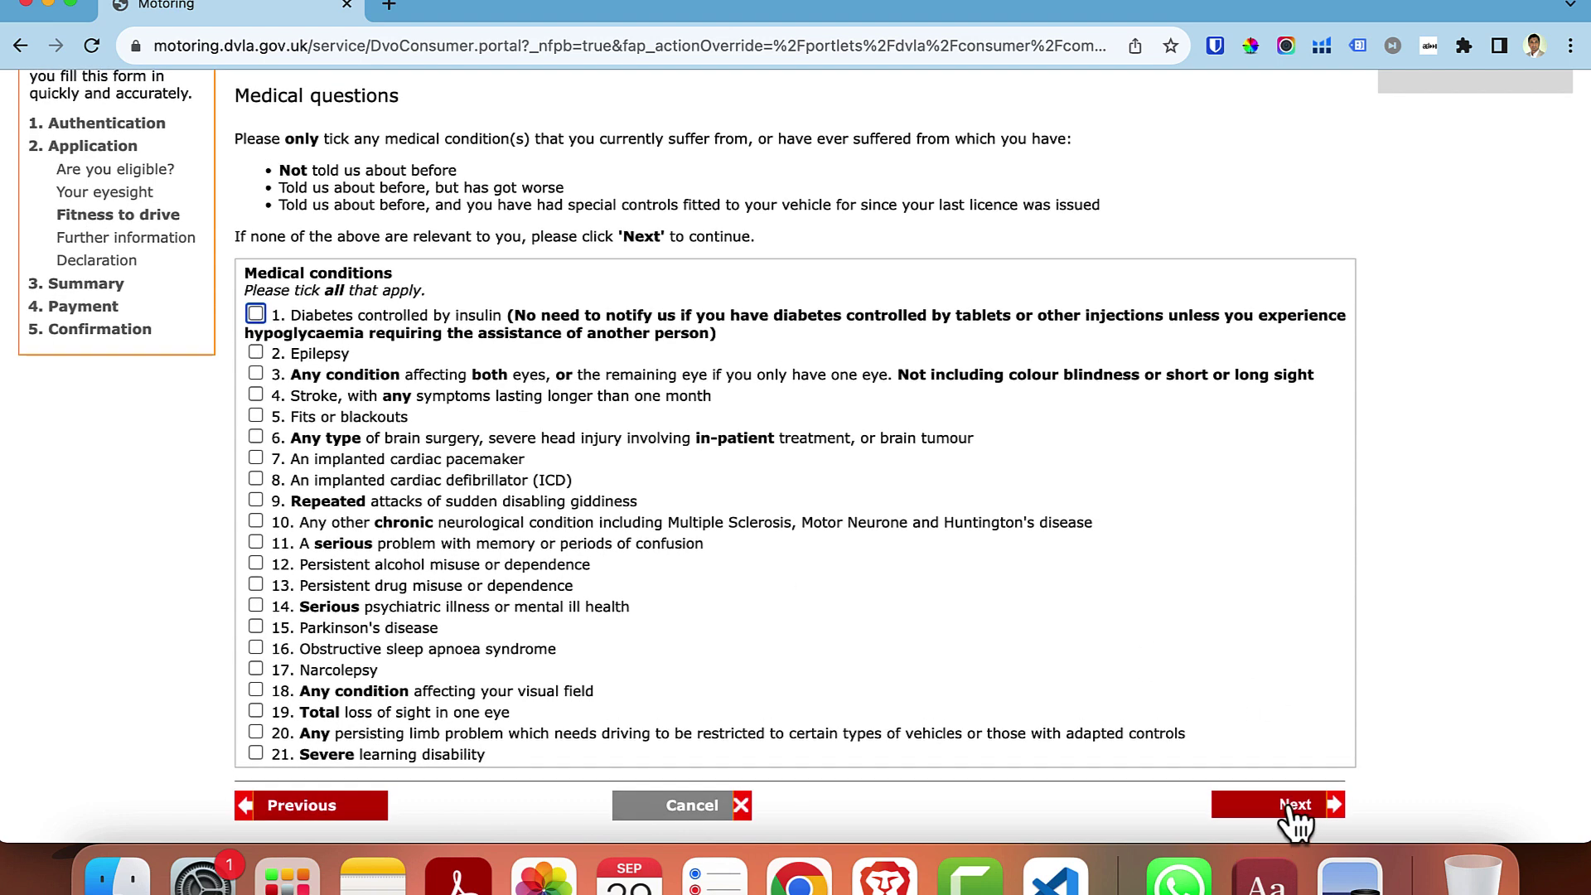
{"action": "left_click", "coordinate": [1294, 820]}
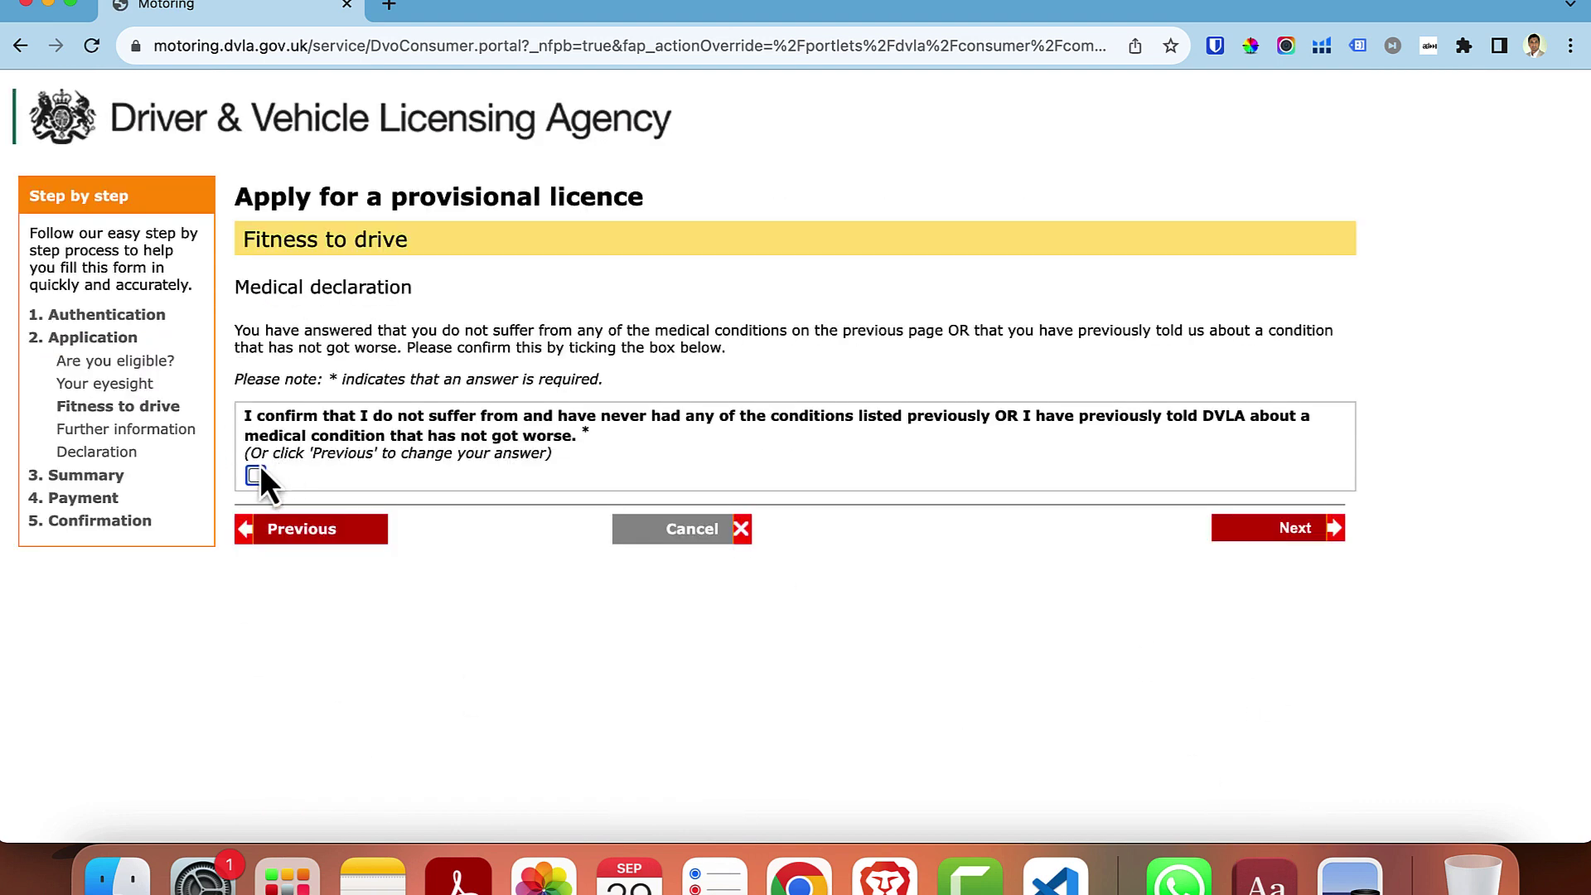
{"action": "left_click", "coordinate": [255, 474]}
{"action": "left_click", "coordinate": [1293, 531]}
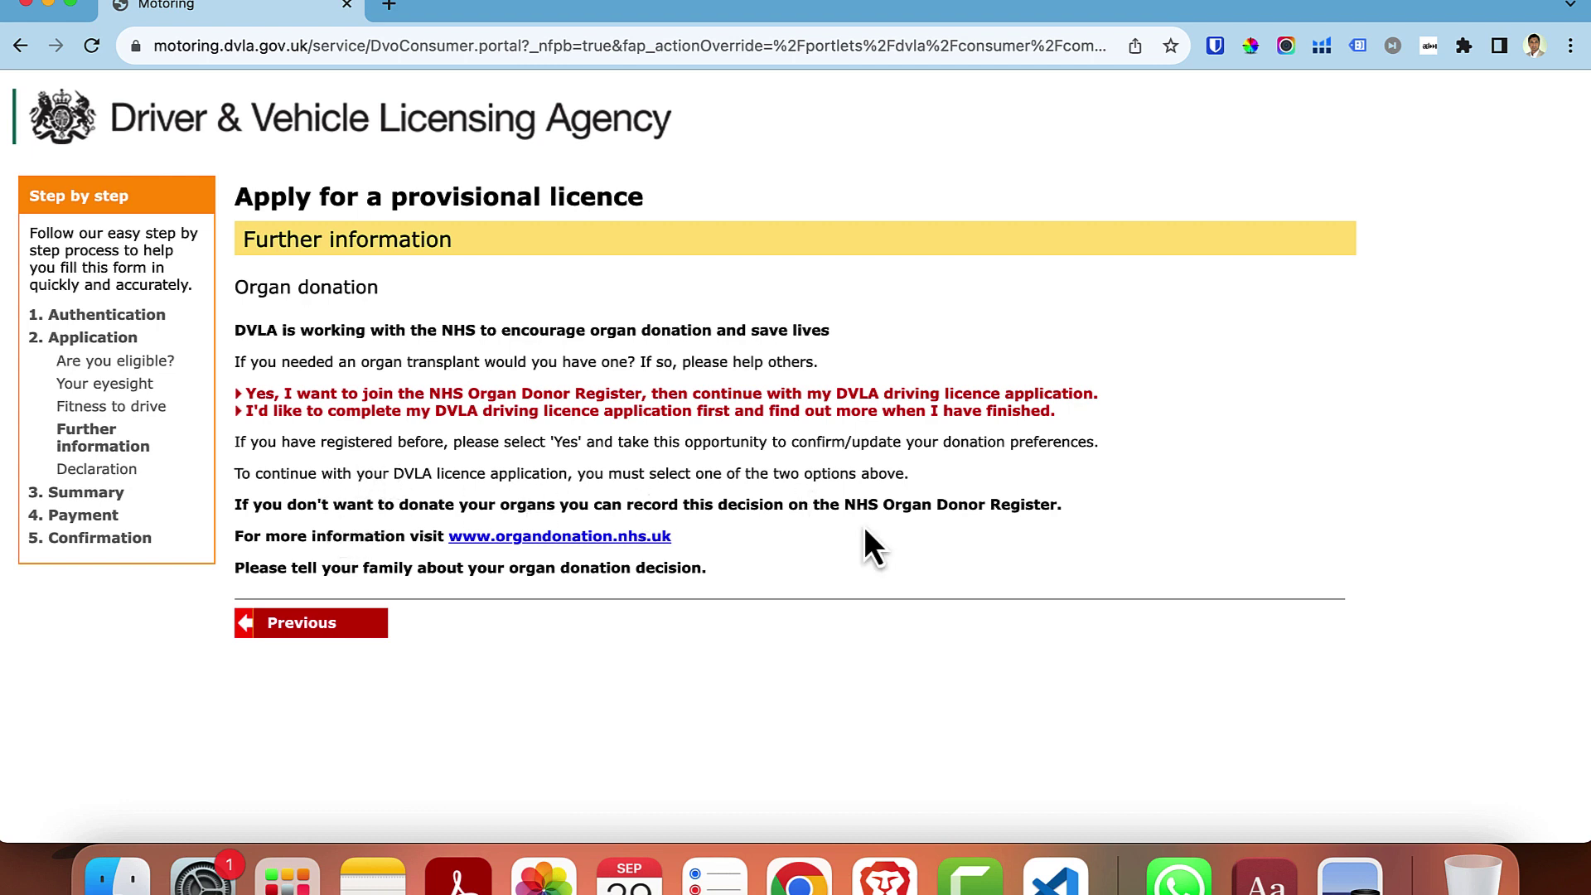
- Postpone organ donor registration and enter the confirmation email address in both email fields
{"action": "left_click", "coordinate": [815, 418]}
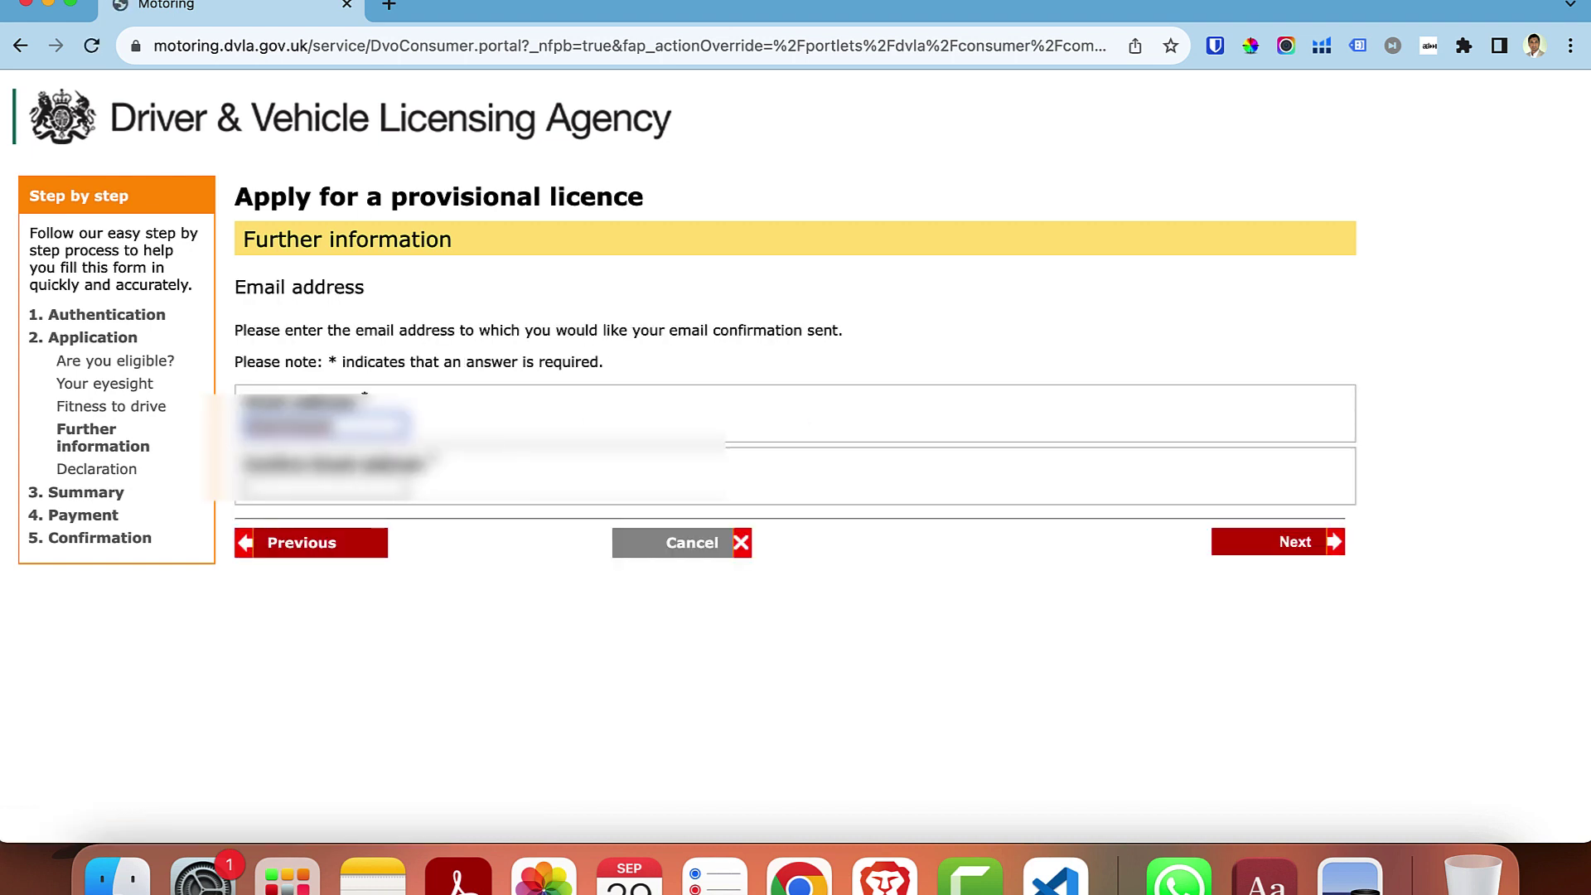
{"action": "type", "text": "gmail"}
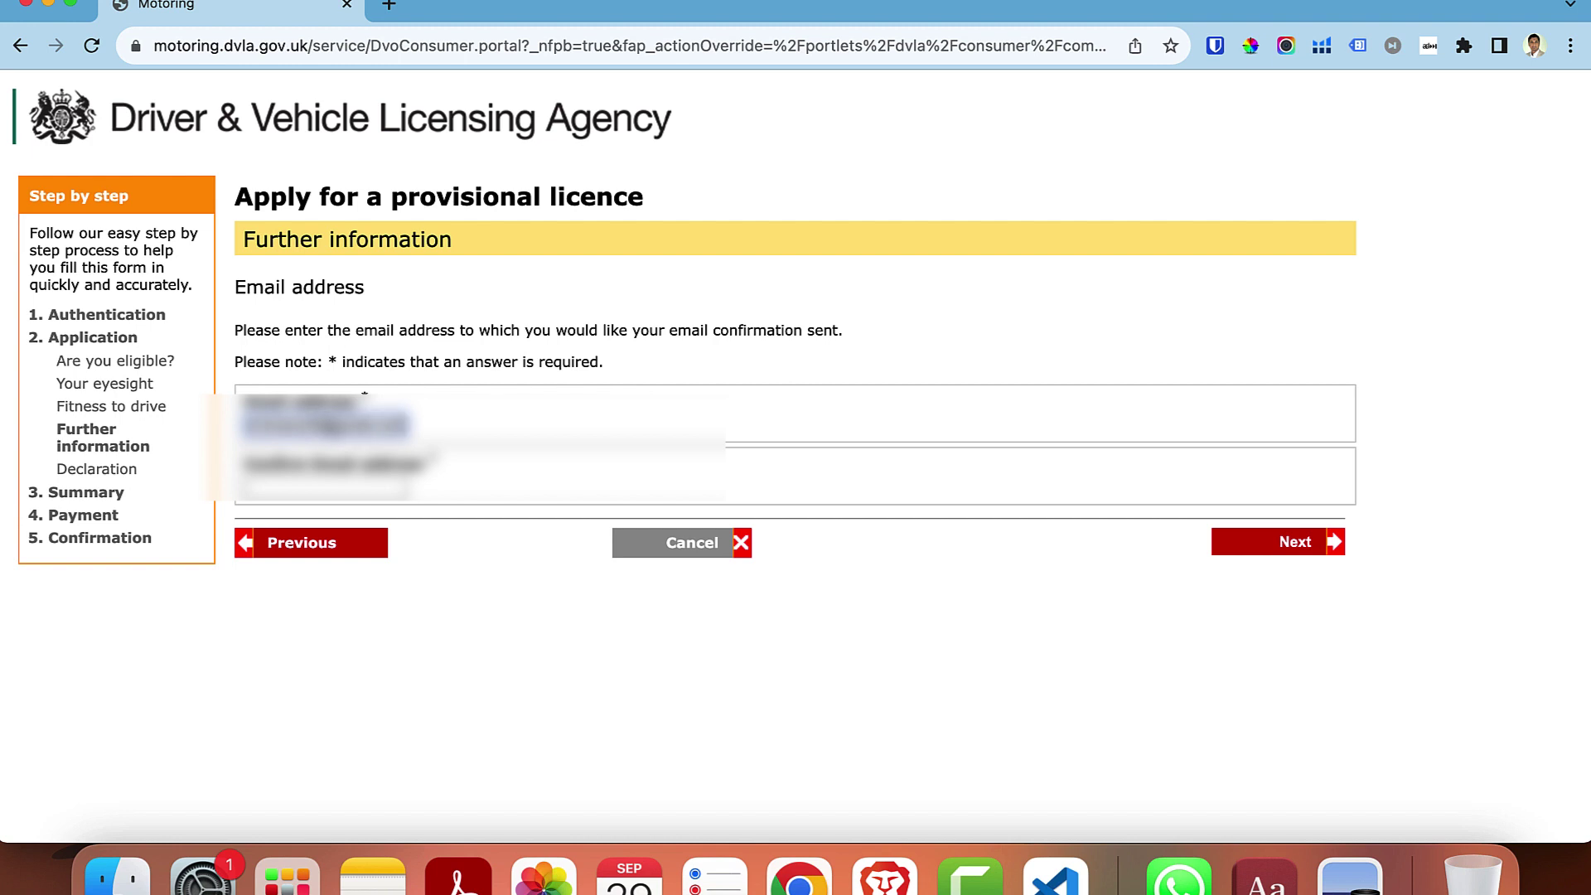
{"action": "left_click", "coordinate": [381, 490]}
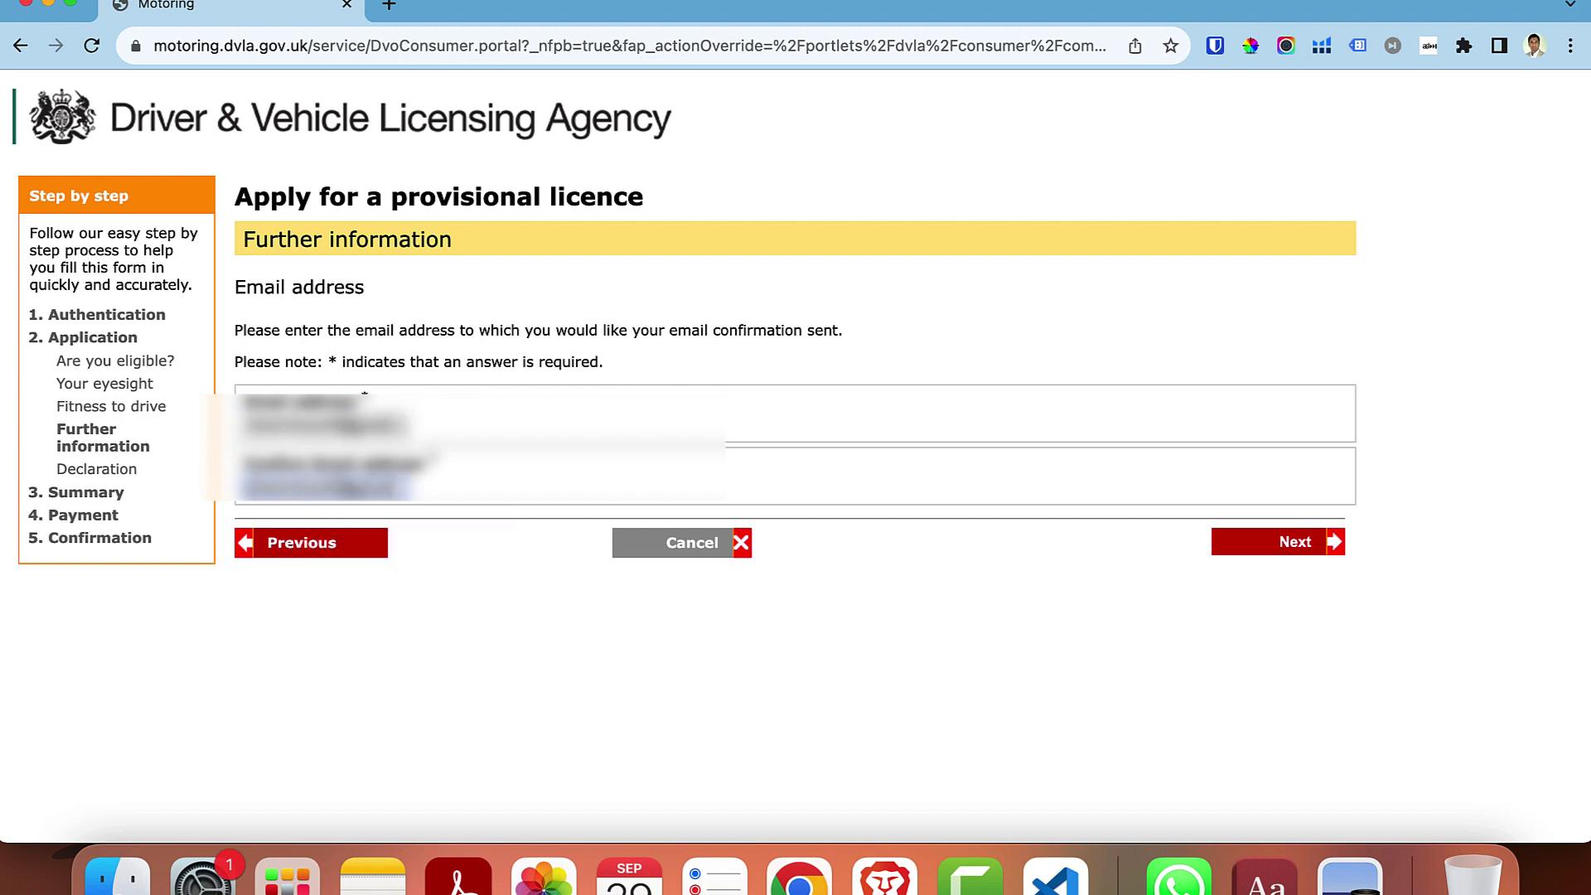
{"action": "left_click", "coordinate": [1306, 545]}
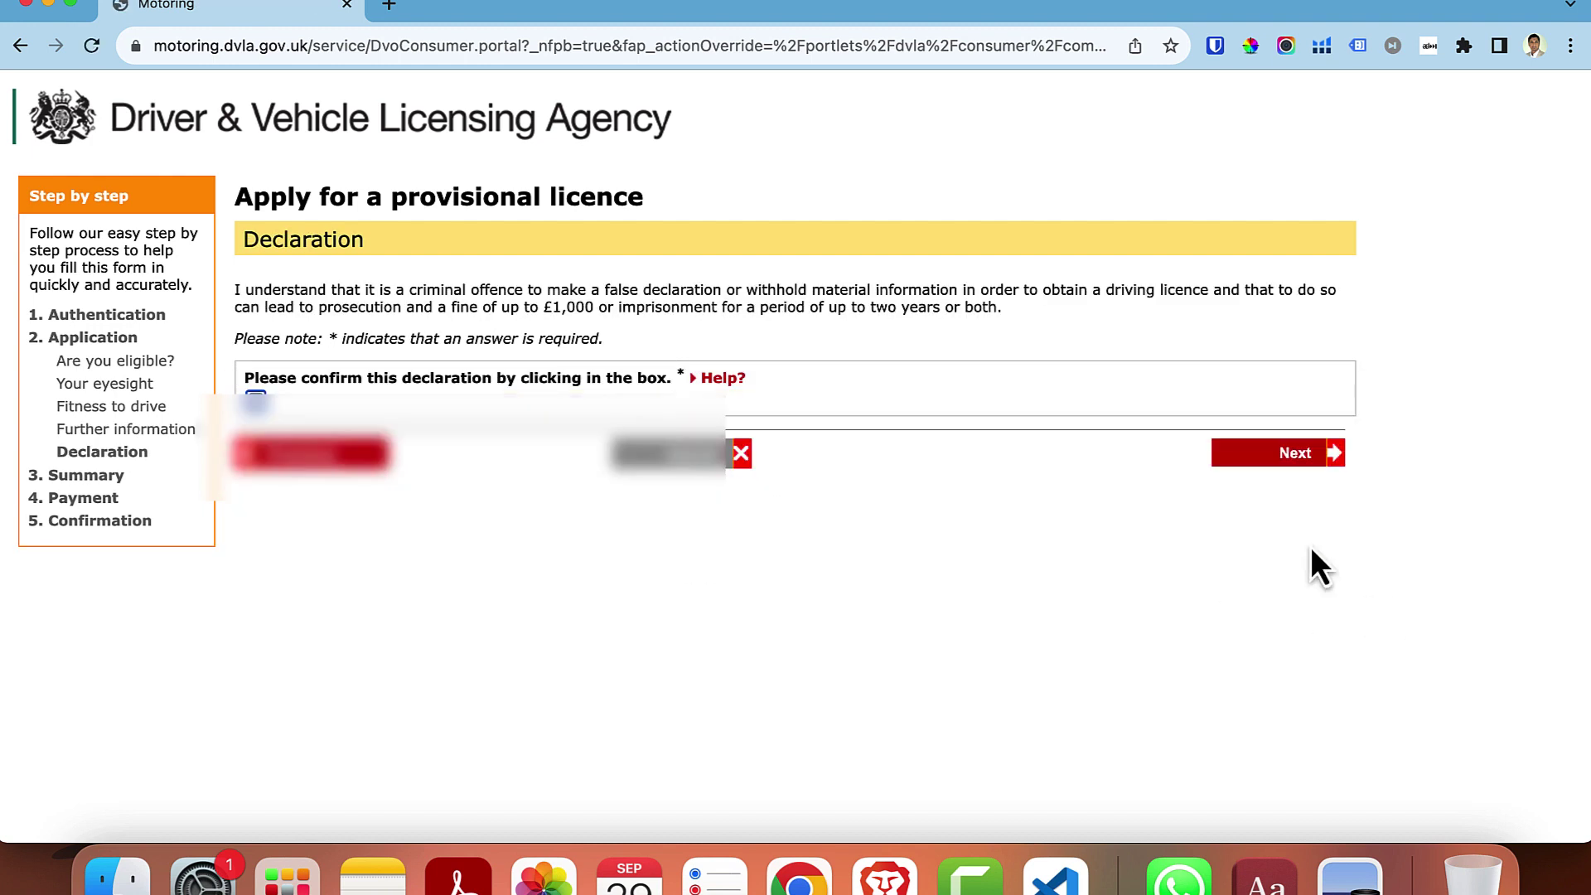
- Submit the declaration, review the answers, pay by card, and finish on the confirmation page
{"action": "left_click", "coordinate": [1282, 447]}
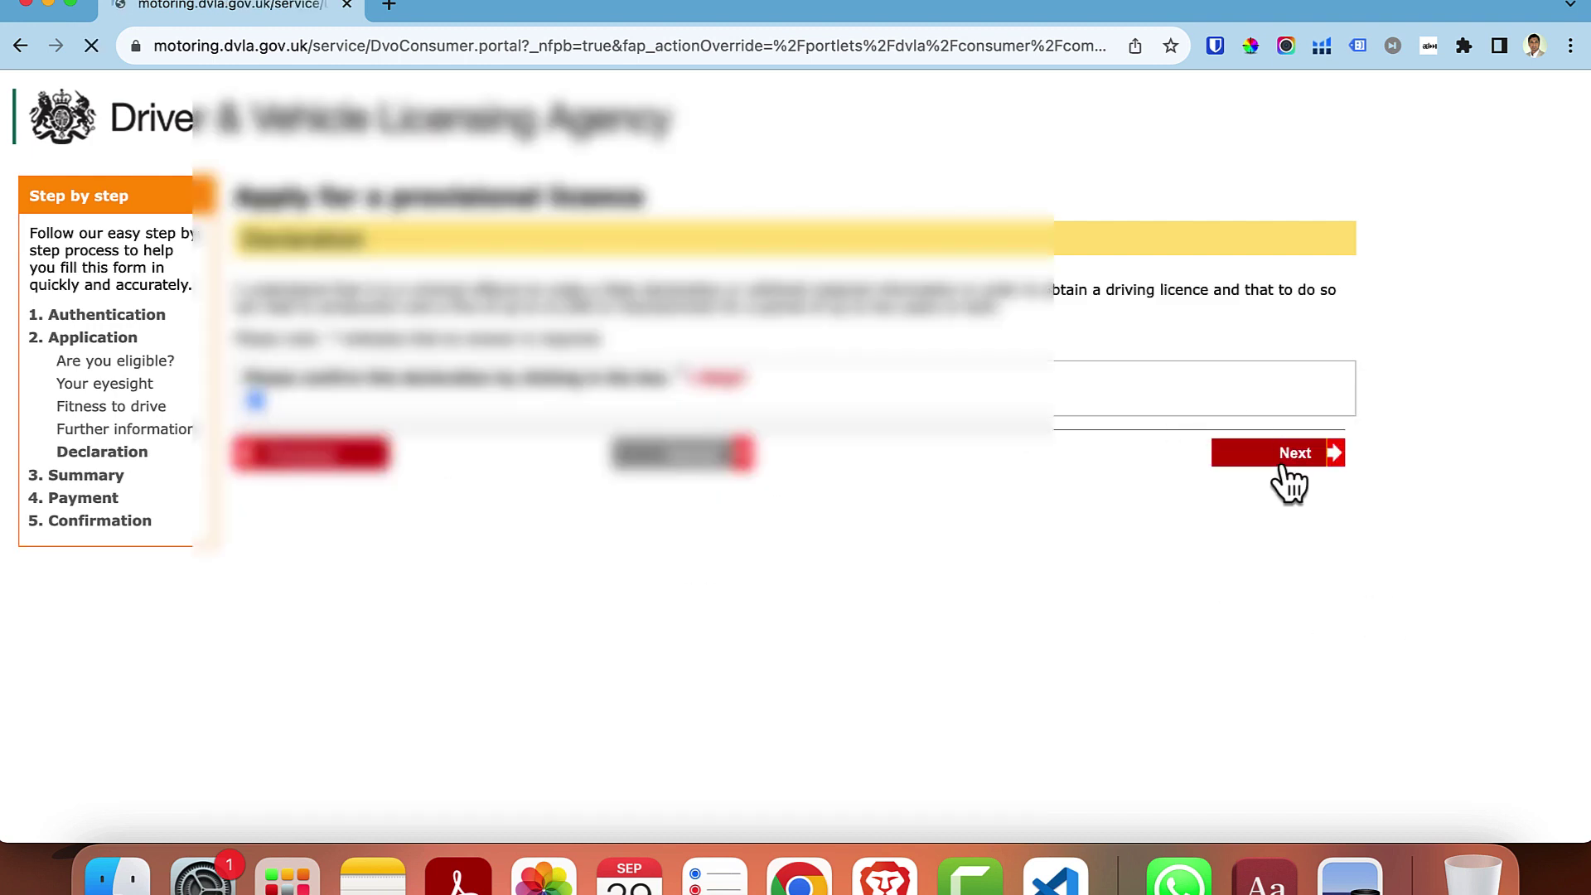
{"action": "scroll", "coordinate": [1222, 638], "scroll_direction": "down", "scroll_amount": 2}
{"action": "scroll", "coordinate": [1222, 638], "scroll_direction": "down", "scroll_amount": 10}
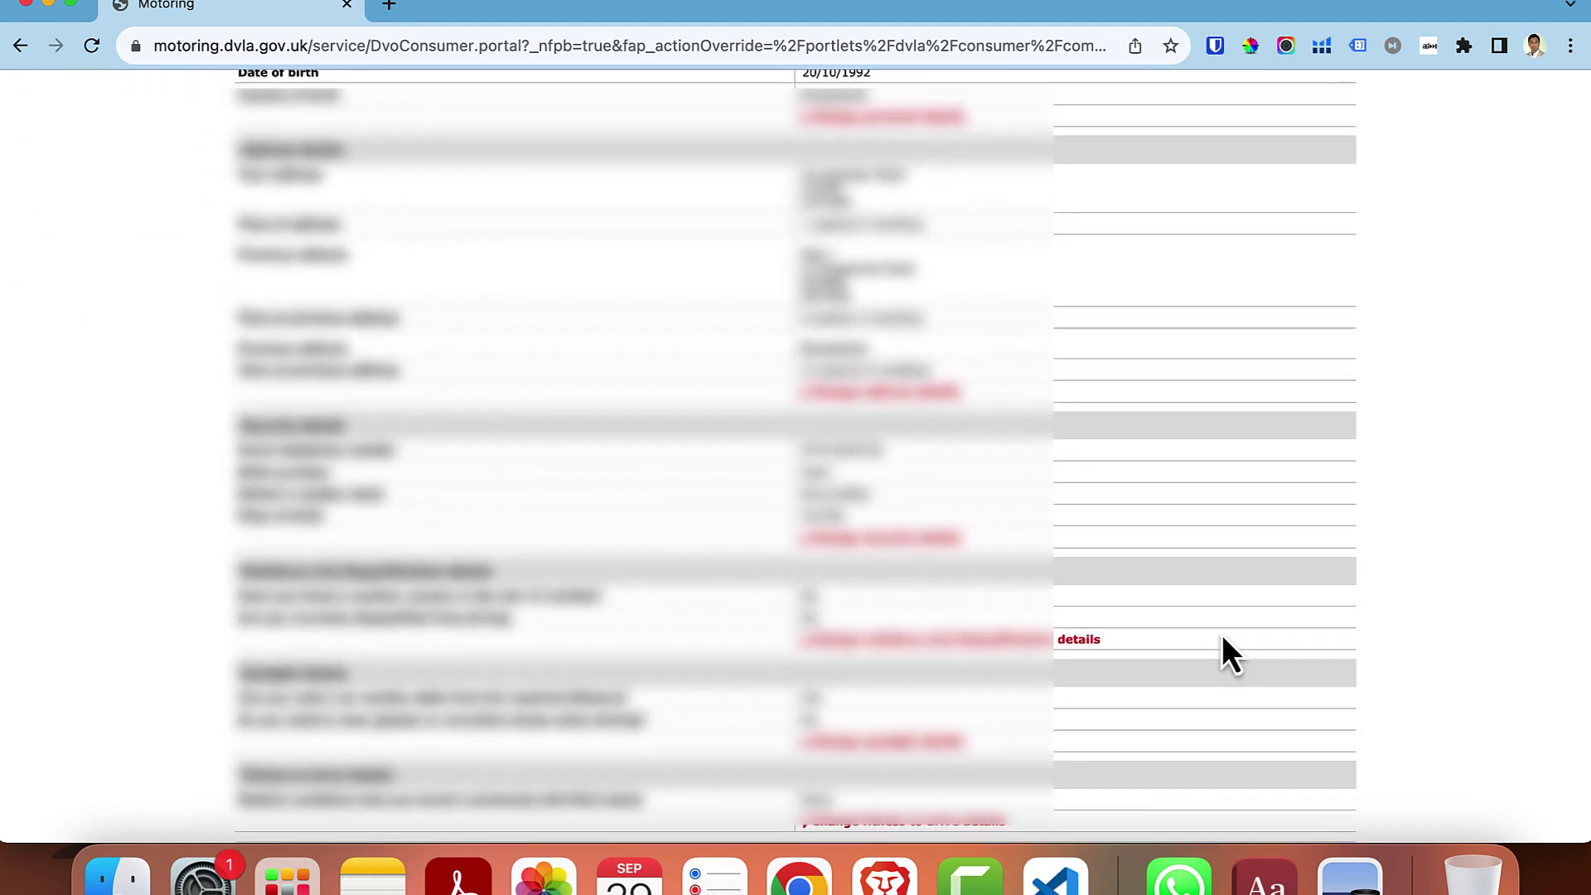
{"action": "scroll", "coordinate": [1222, 637], "scroll_direction": "down", "scroll_amount": 10}
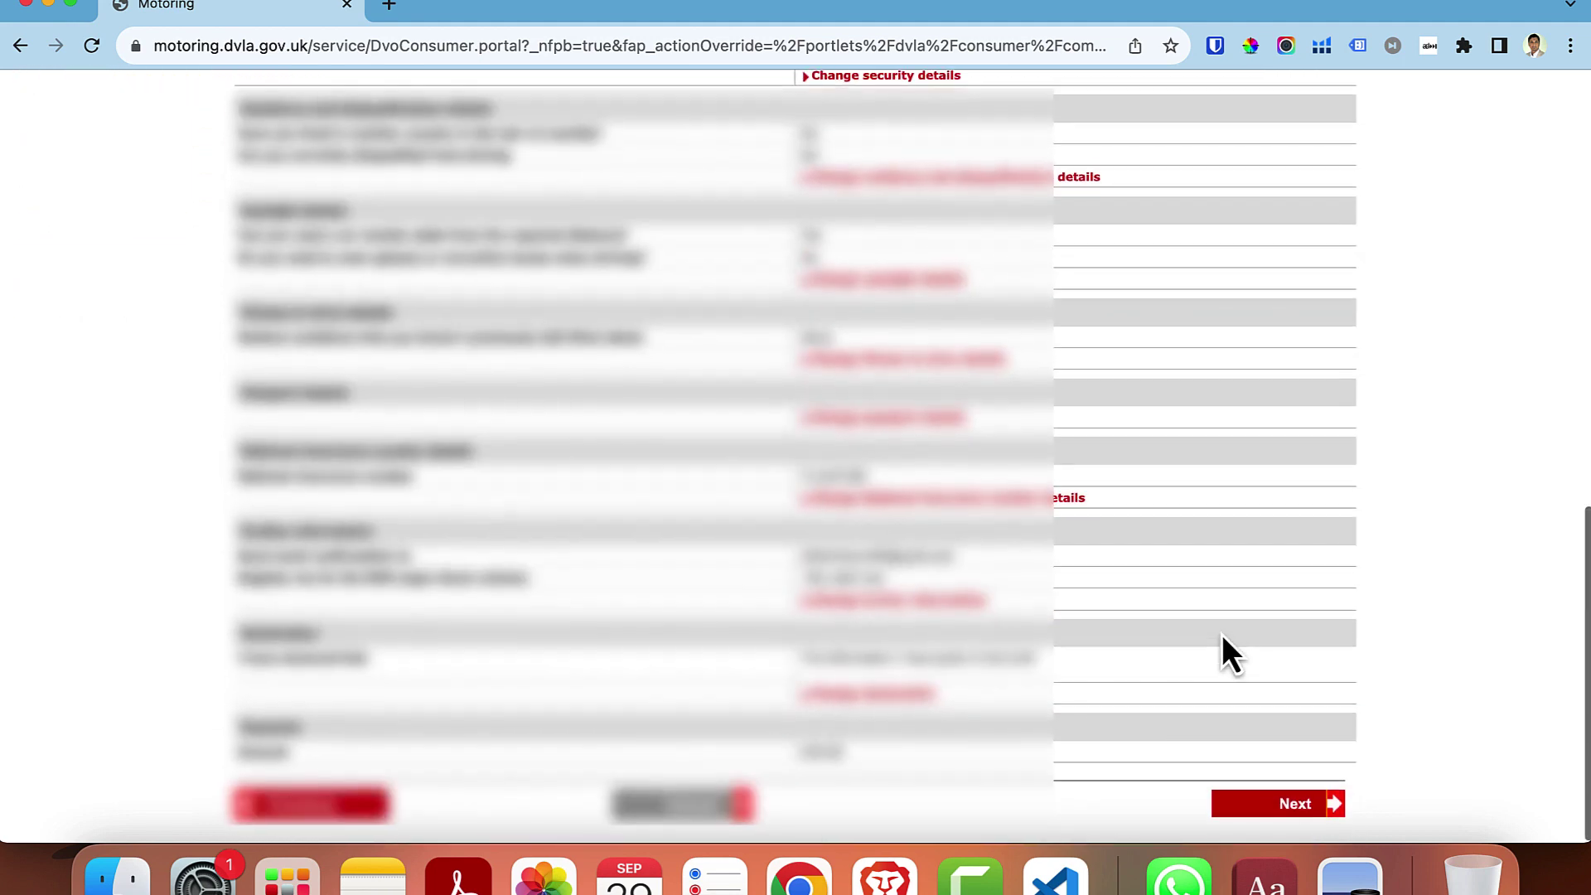
{"action": "left_click", "coordinate": [1288, 808]}
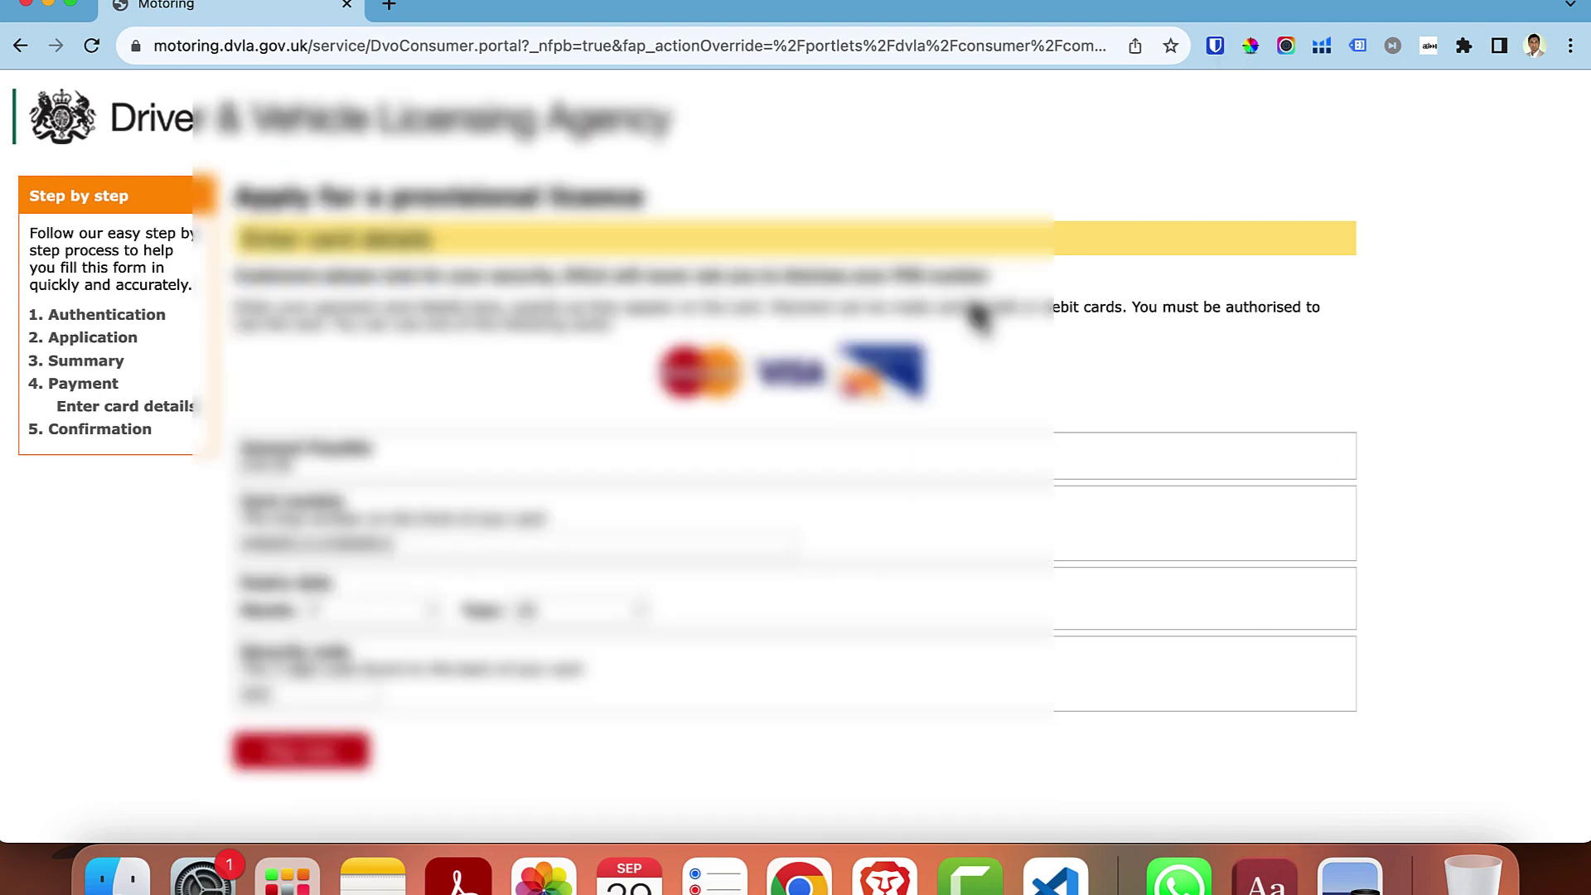
{"action": "left_click", "coordinate": [298, 756]}
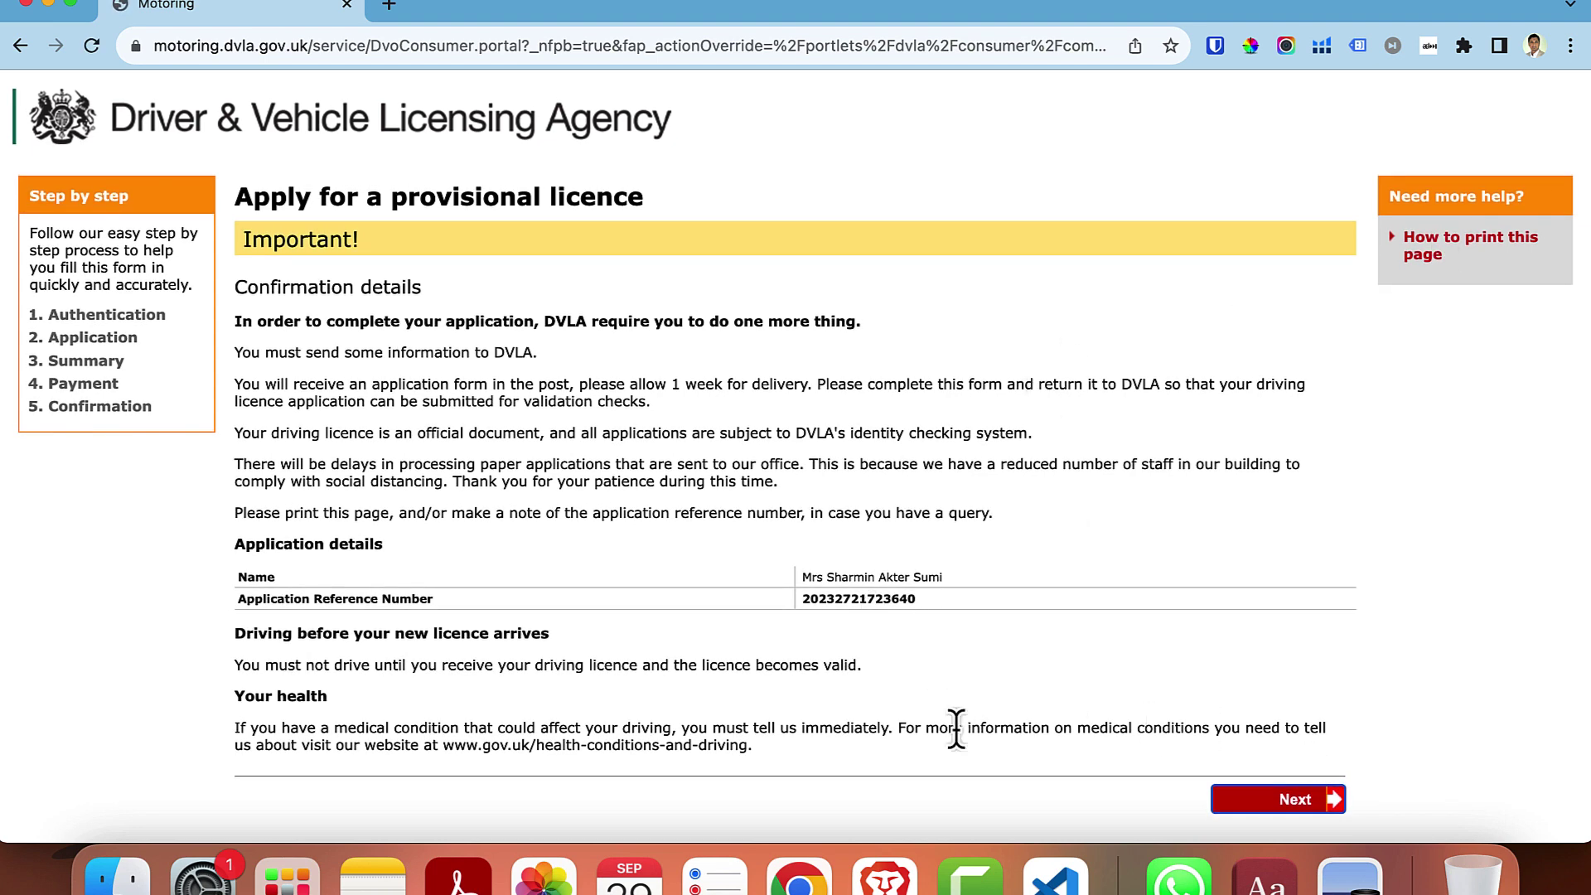
{"action": "left_click", "coordinate": [1282, 801]}
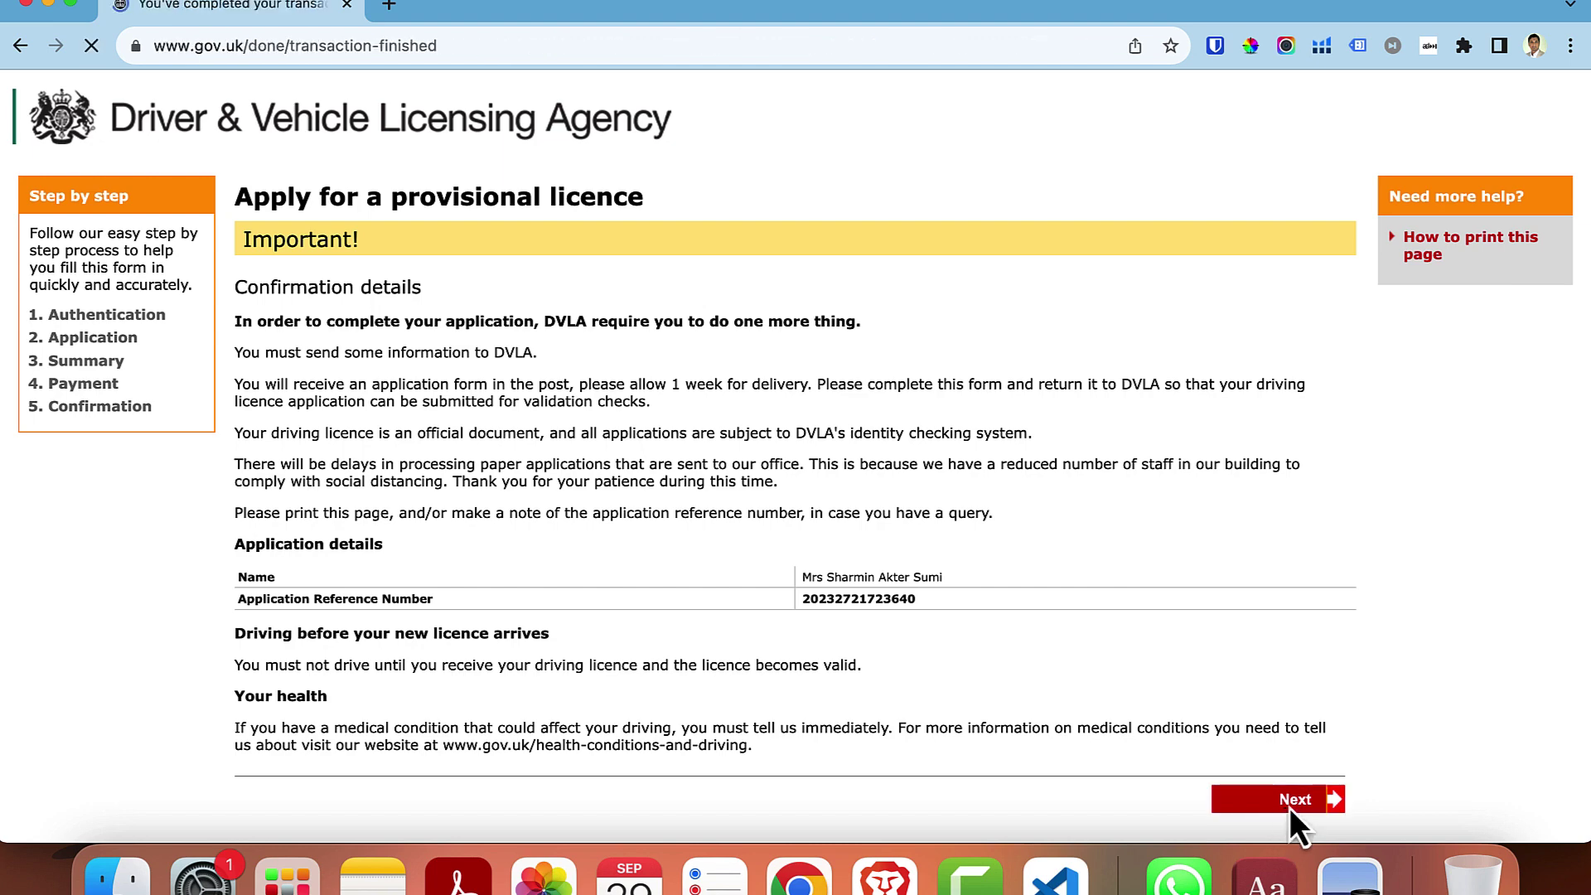